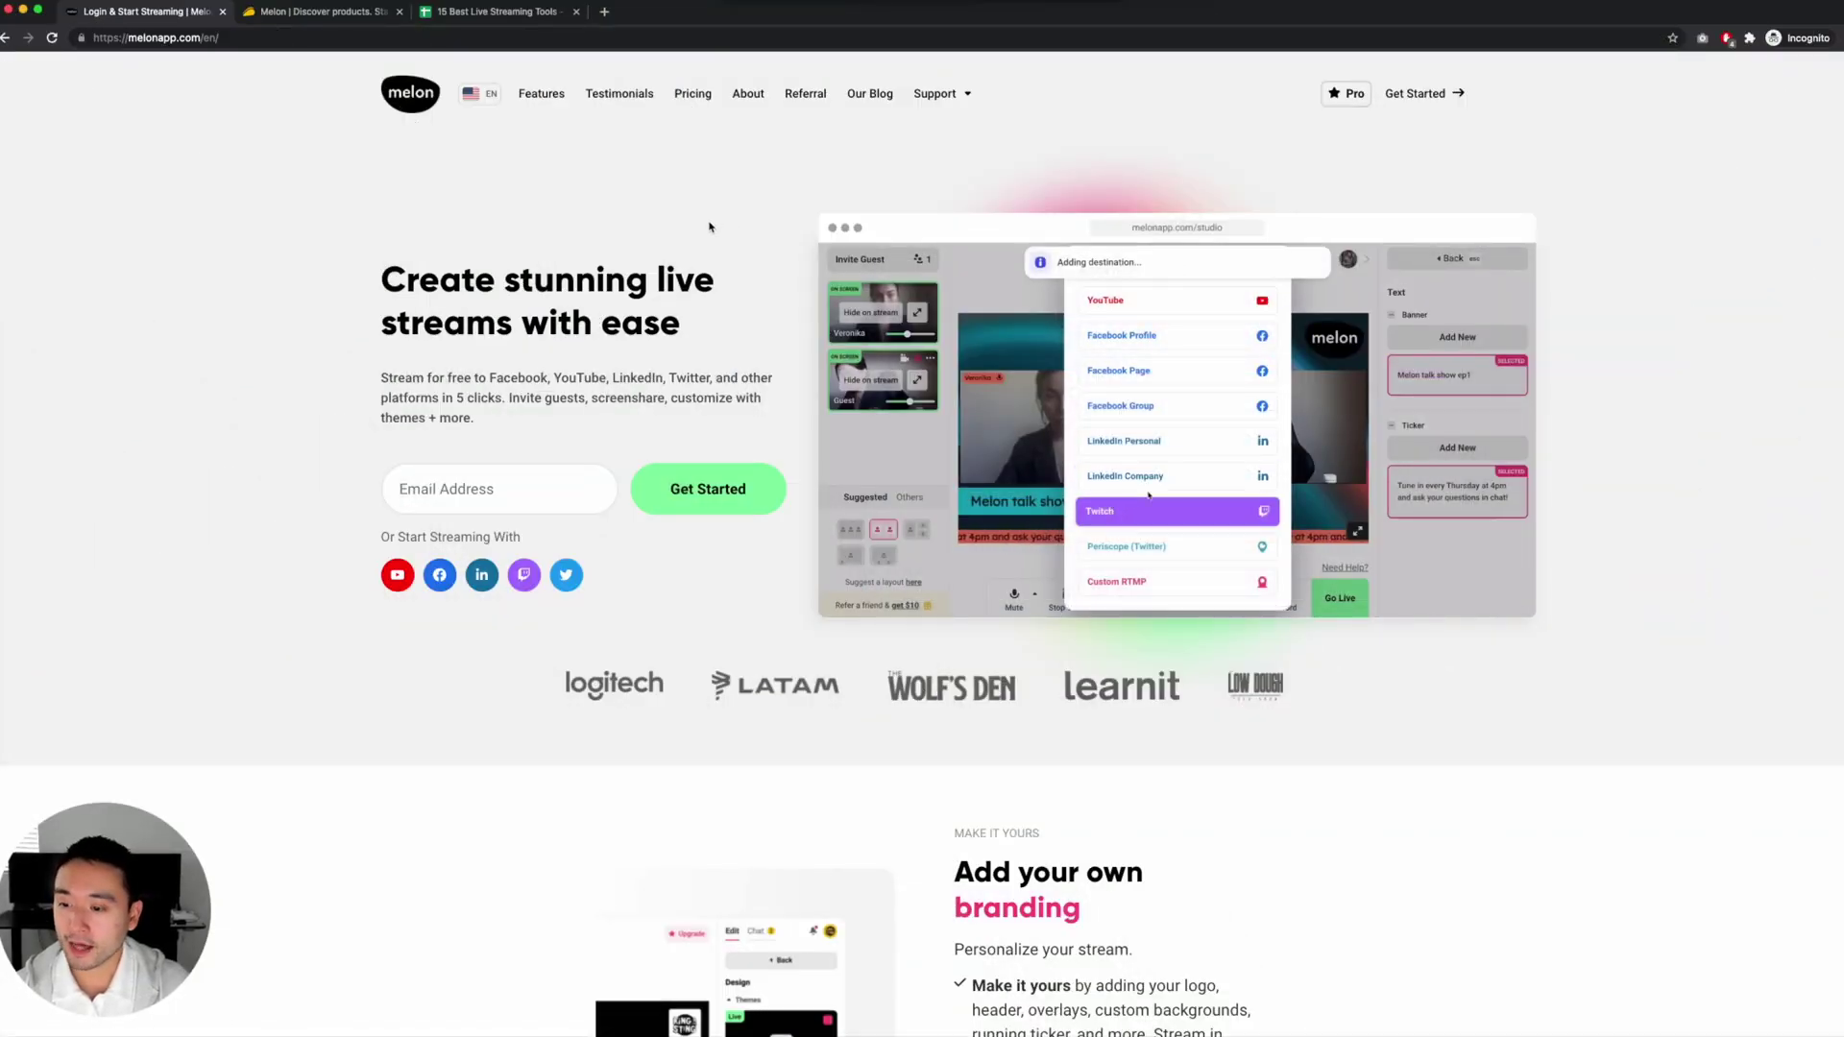
# Scroll down through the current page, then back up a little.
pyautogui.scroll(-2, 713, 230)
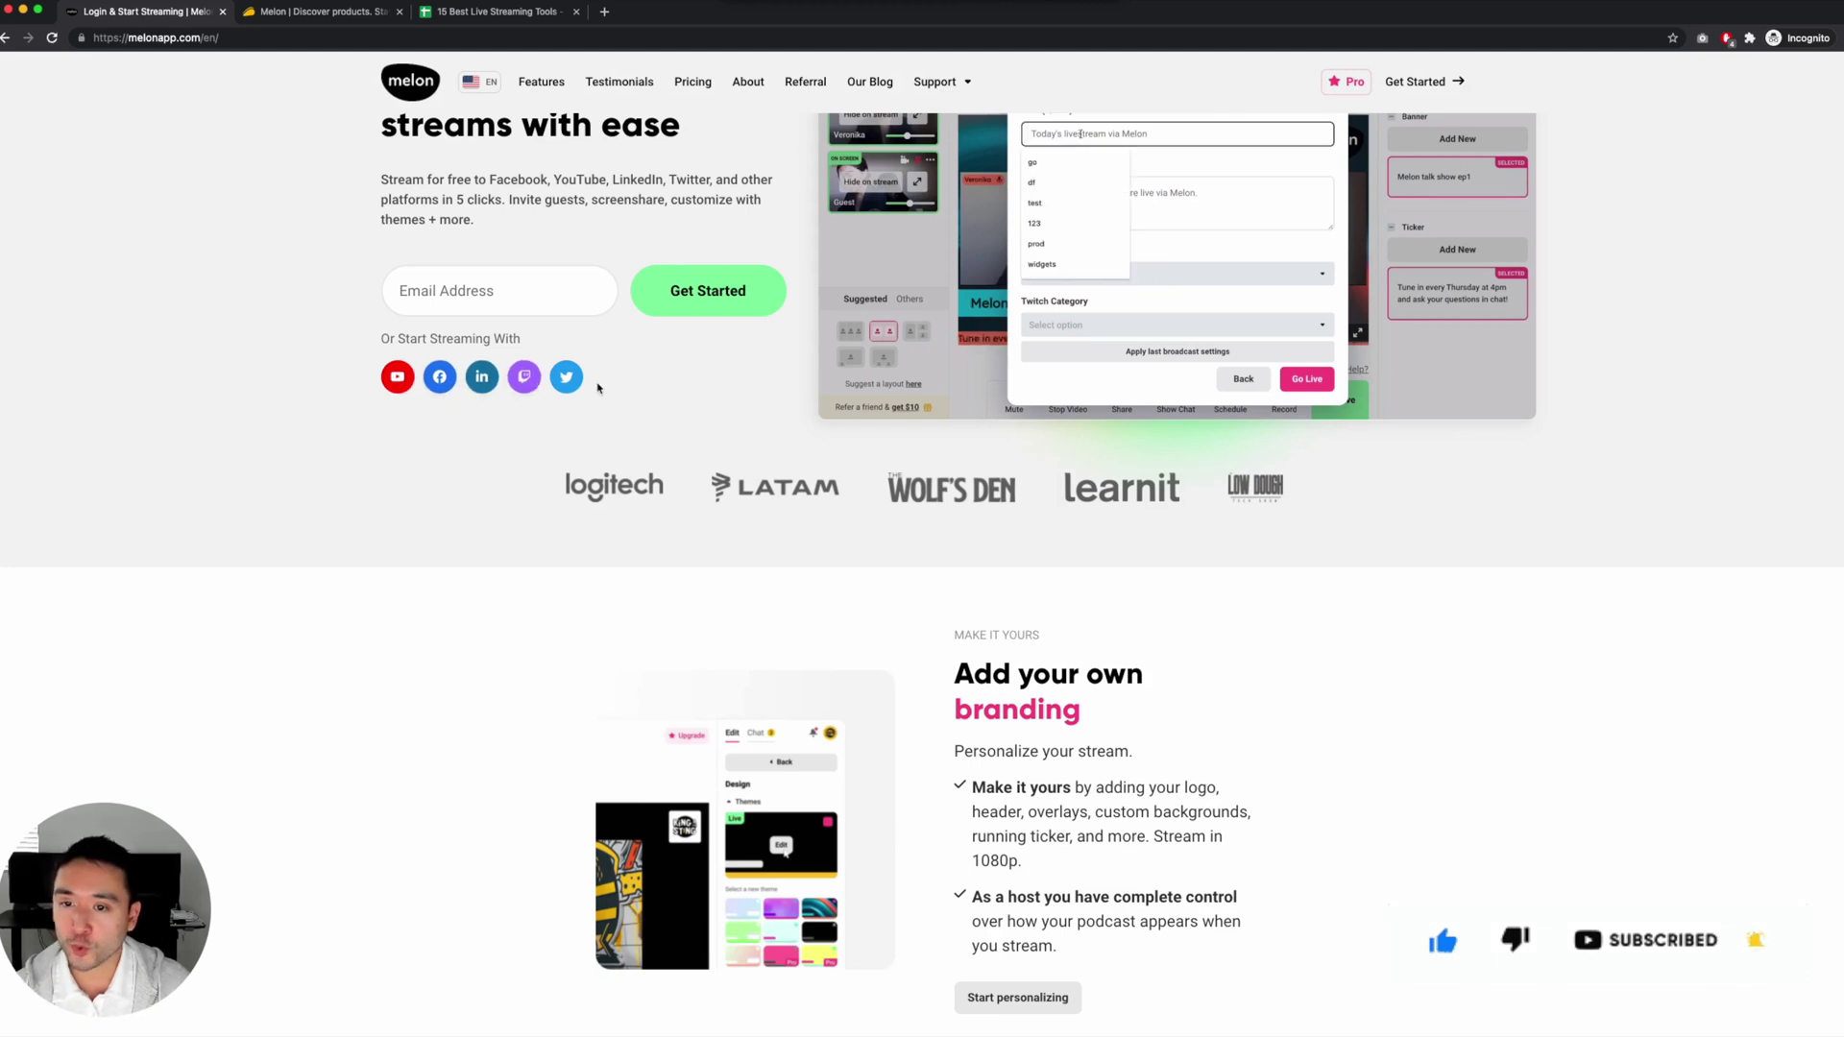
pyautogui.scroll(-1, 630, 384)
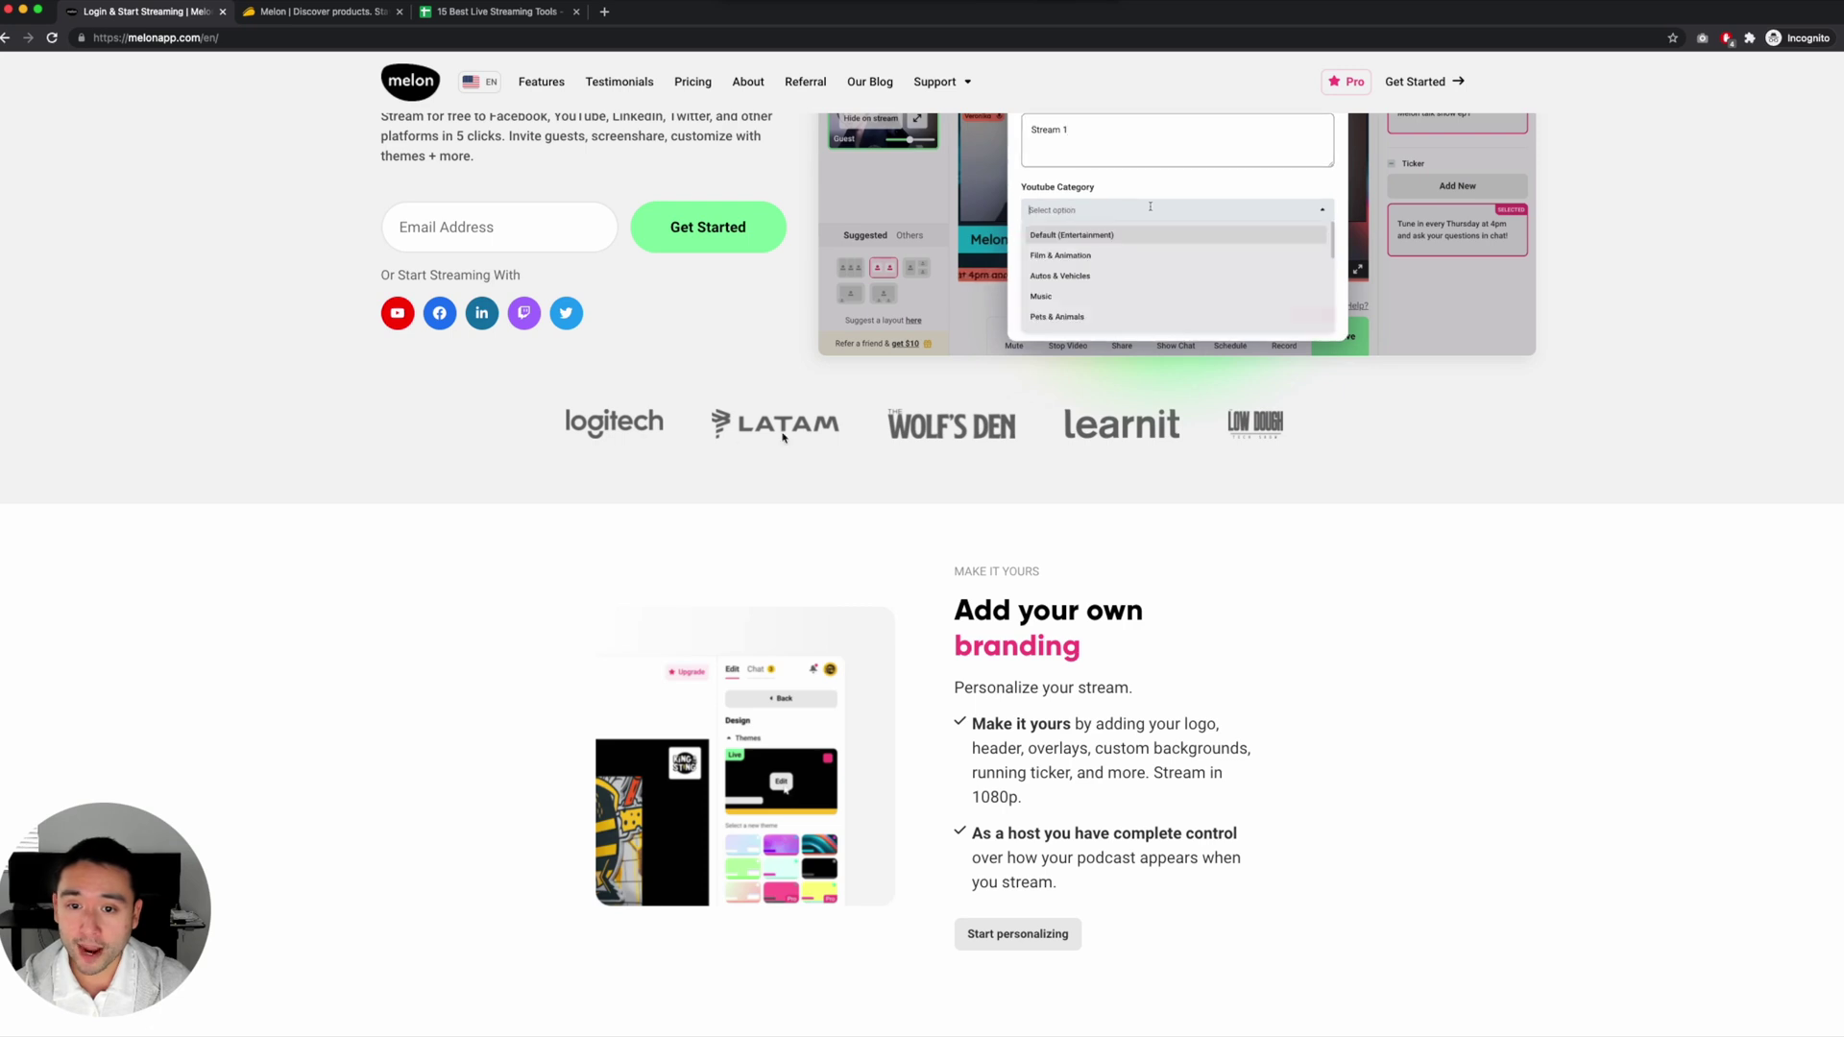
pyautogui.scroll(-3, 990, 447)
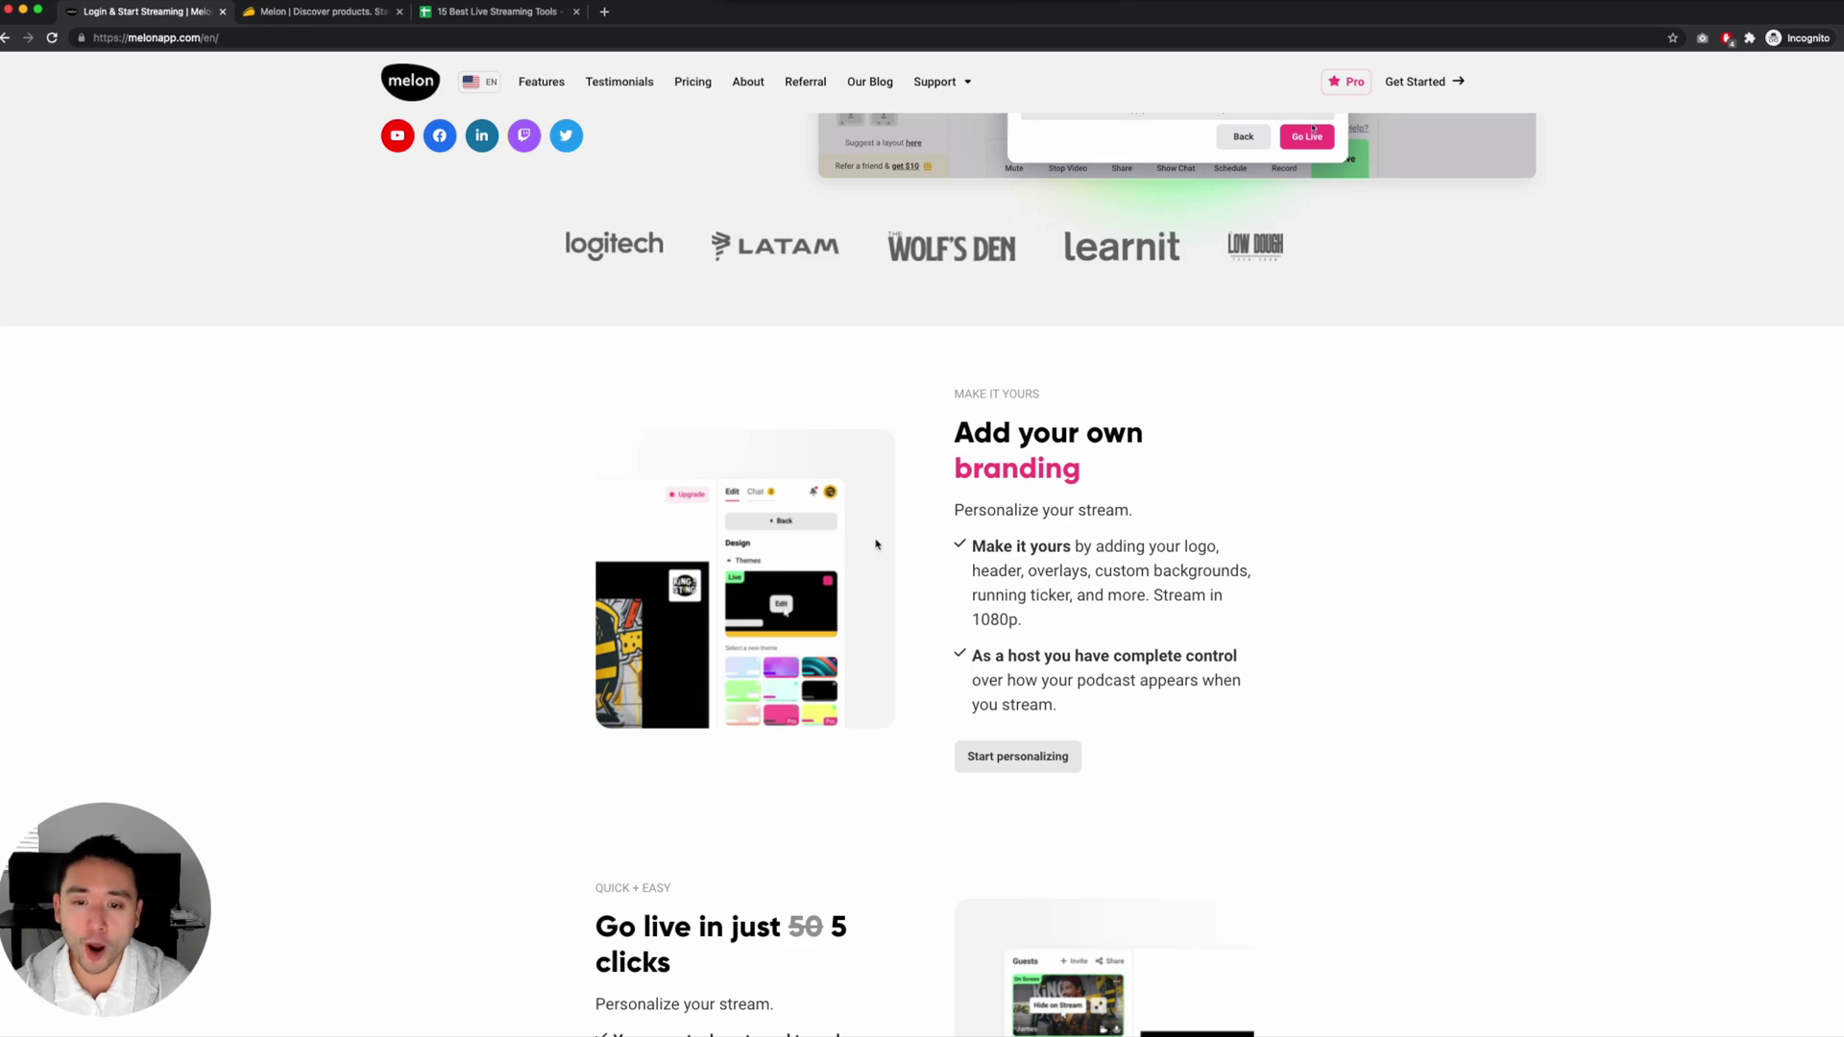
pyautogui.scroll(-4, 854, 544)
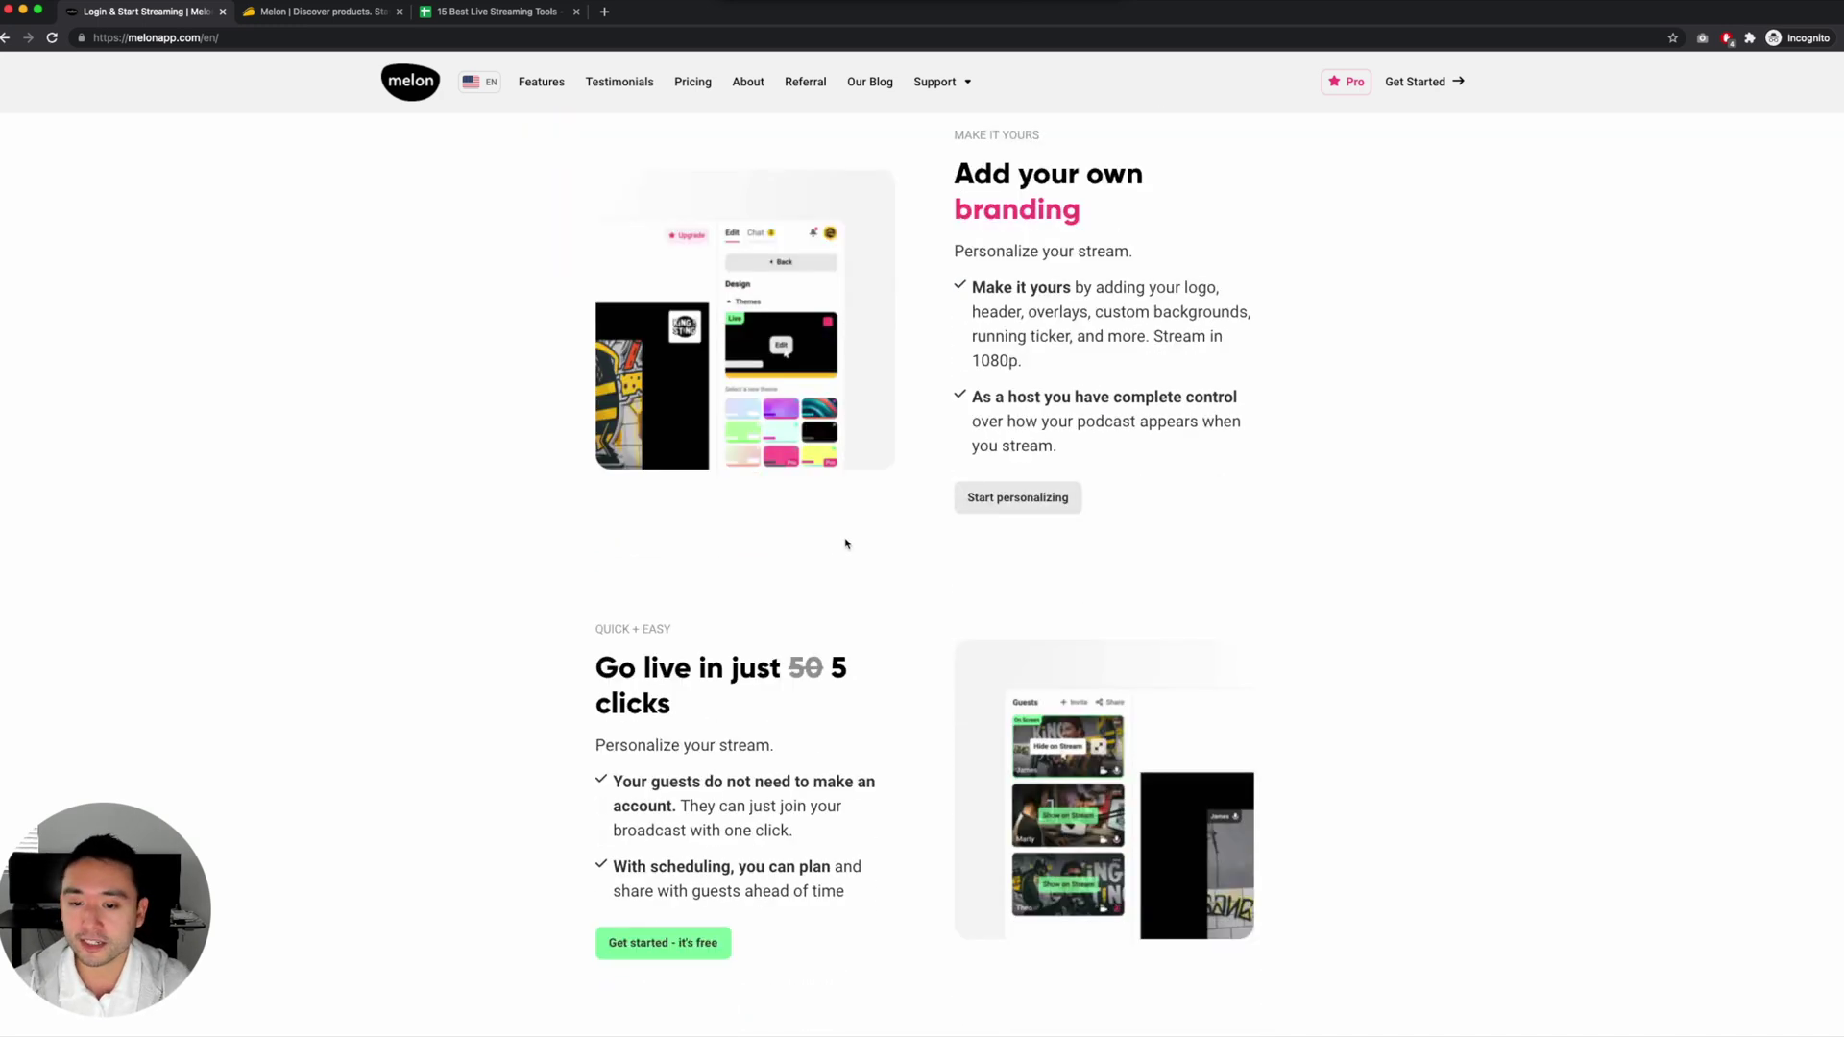
pyautogui.scroll(-5, 846, 544)
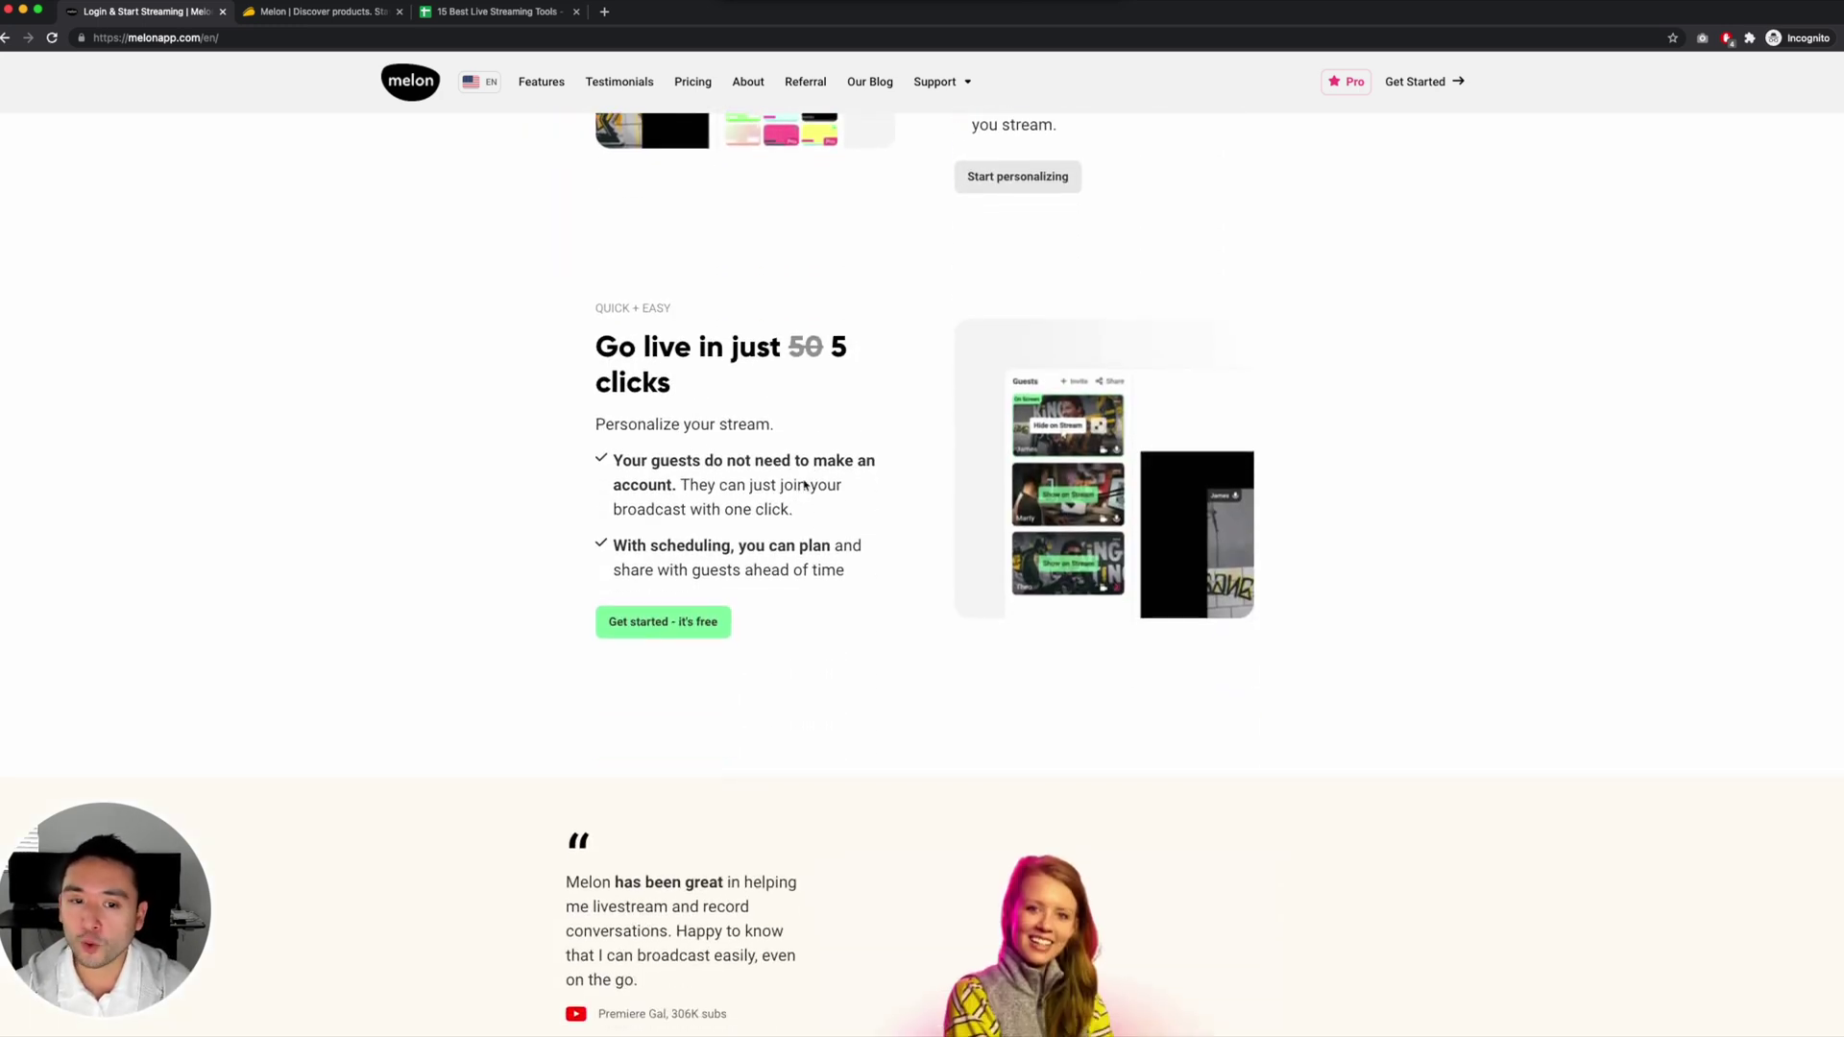
pyautogui.scroll(-1, 805, 485)
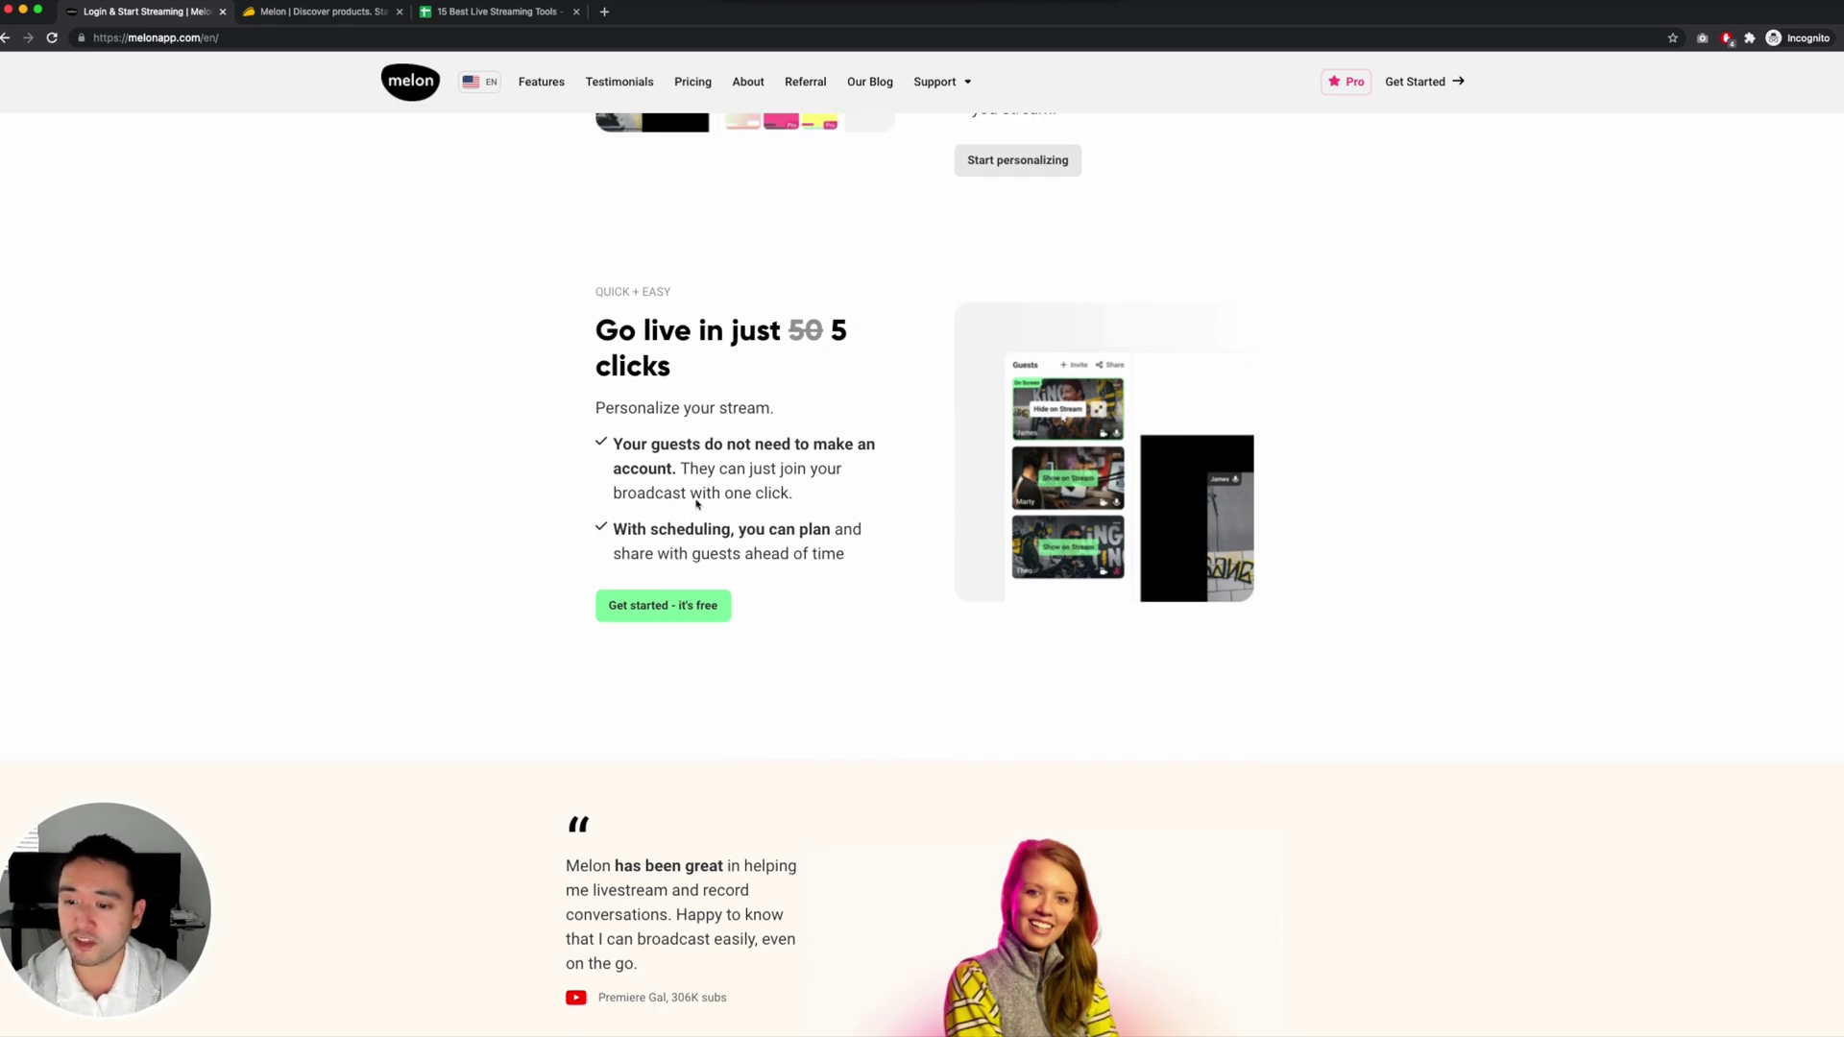
pyautogui.scroll(-6, 695, 509)
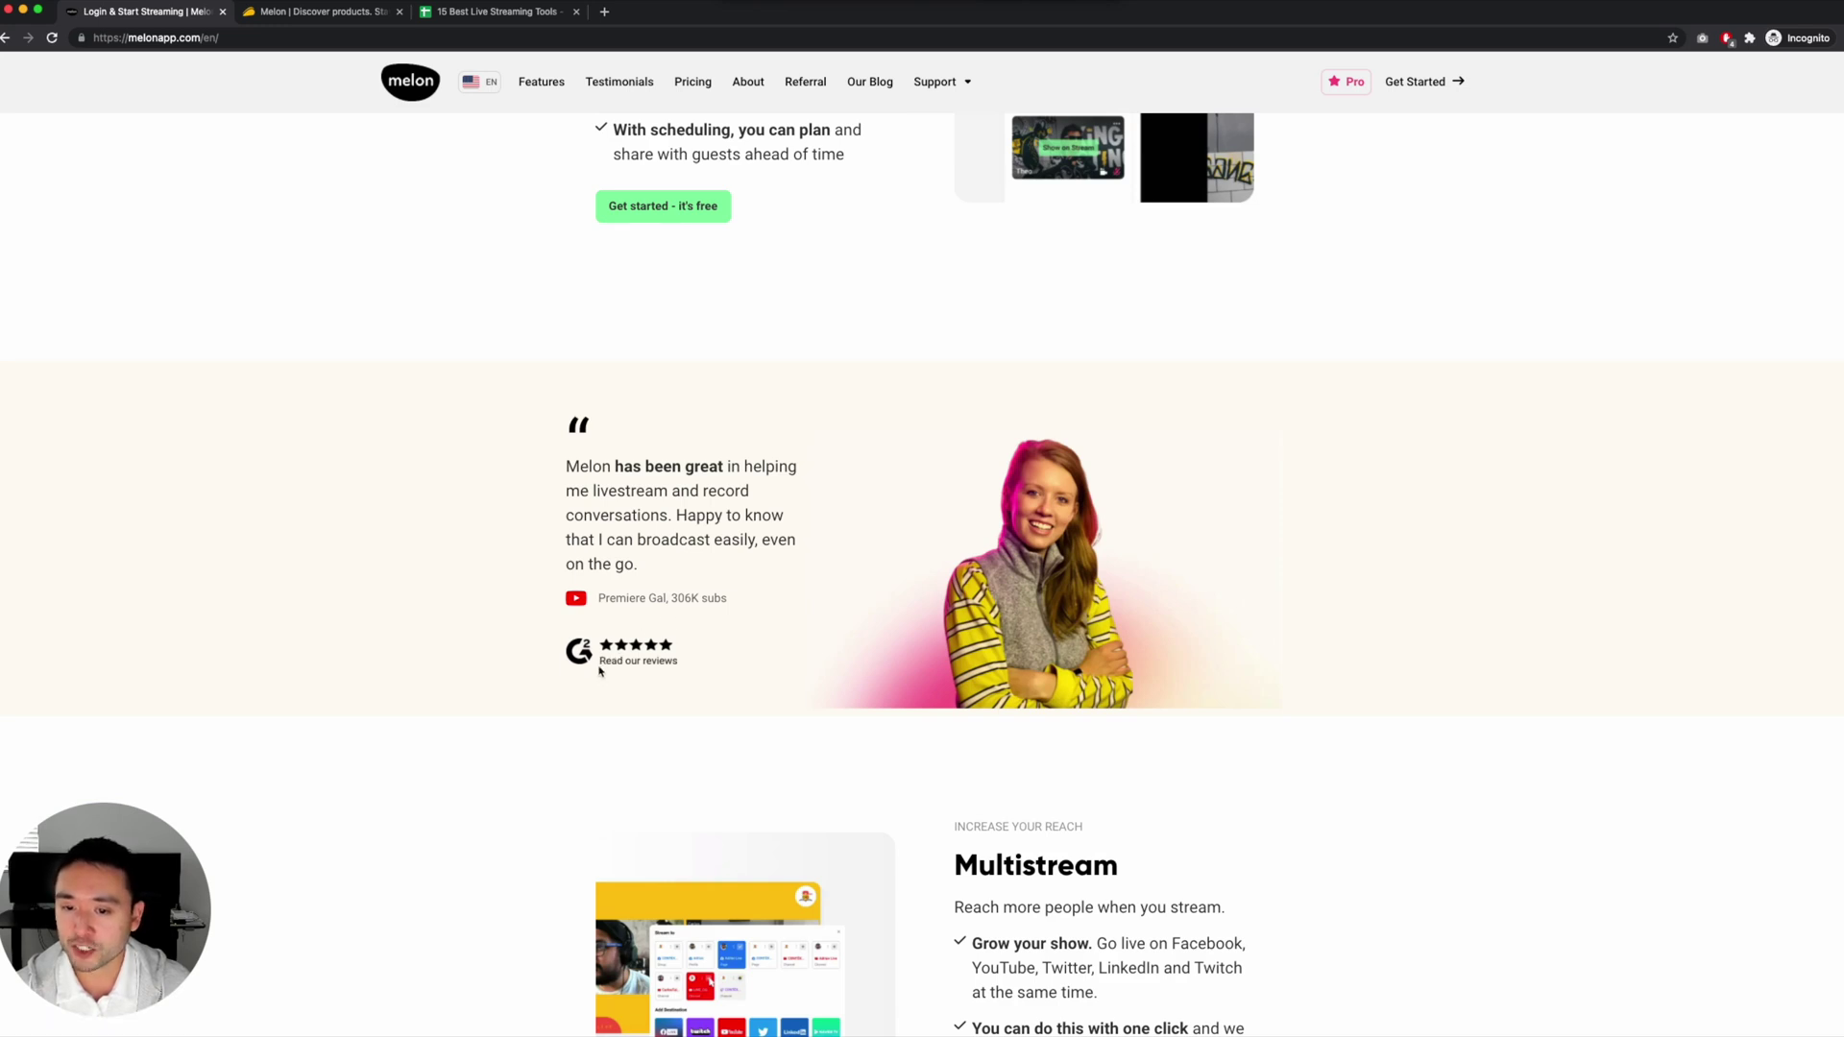
pyautogui.scroll(-3, 646, 663)
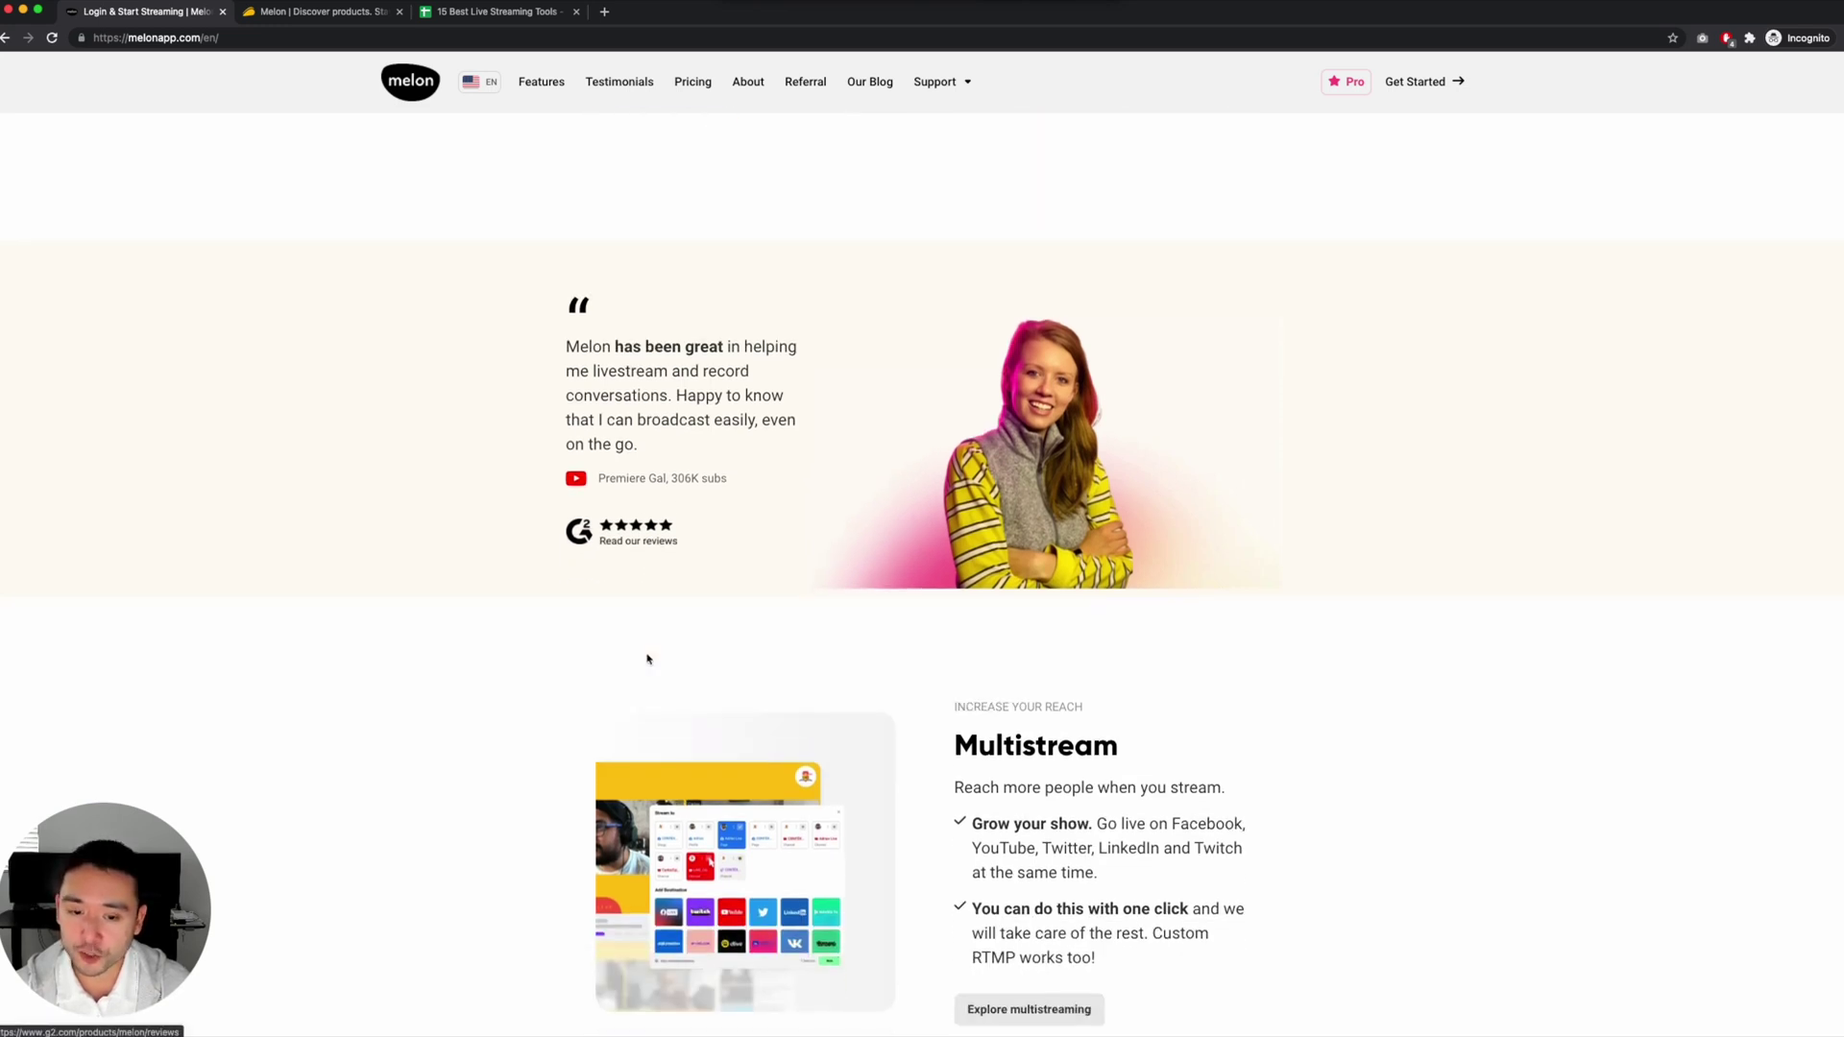
pyautogui.scroll(3, 648, 660)
pyautogui.scroll(15, 652, 659)
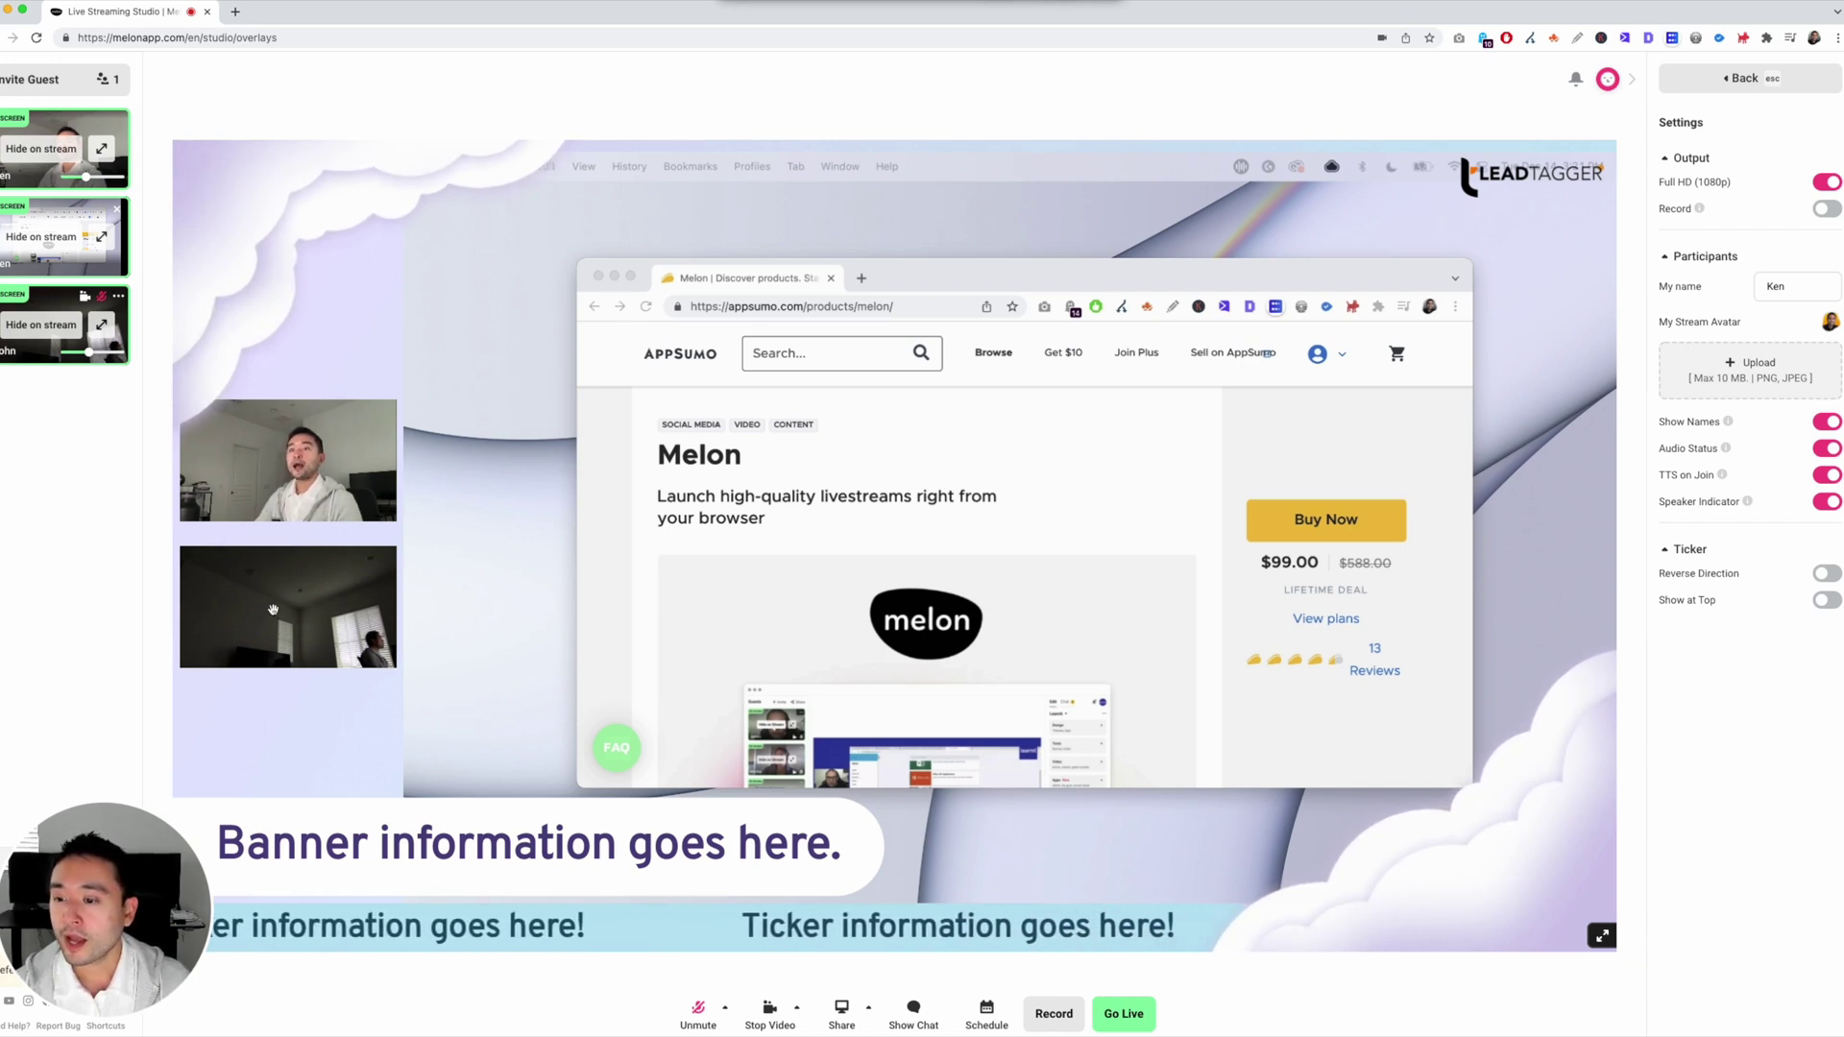
# Switch to the Melon studio and view the Invite Guest share link without sending it.
pyautogui.click(31, 991)
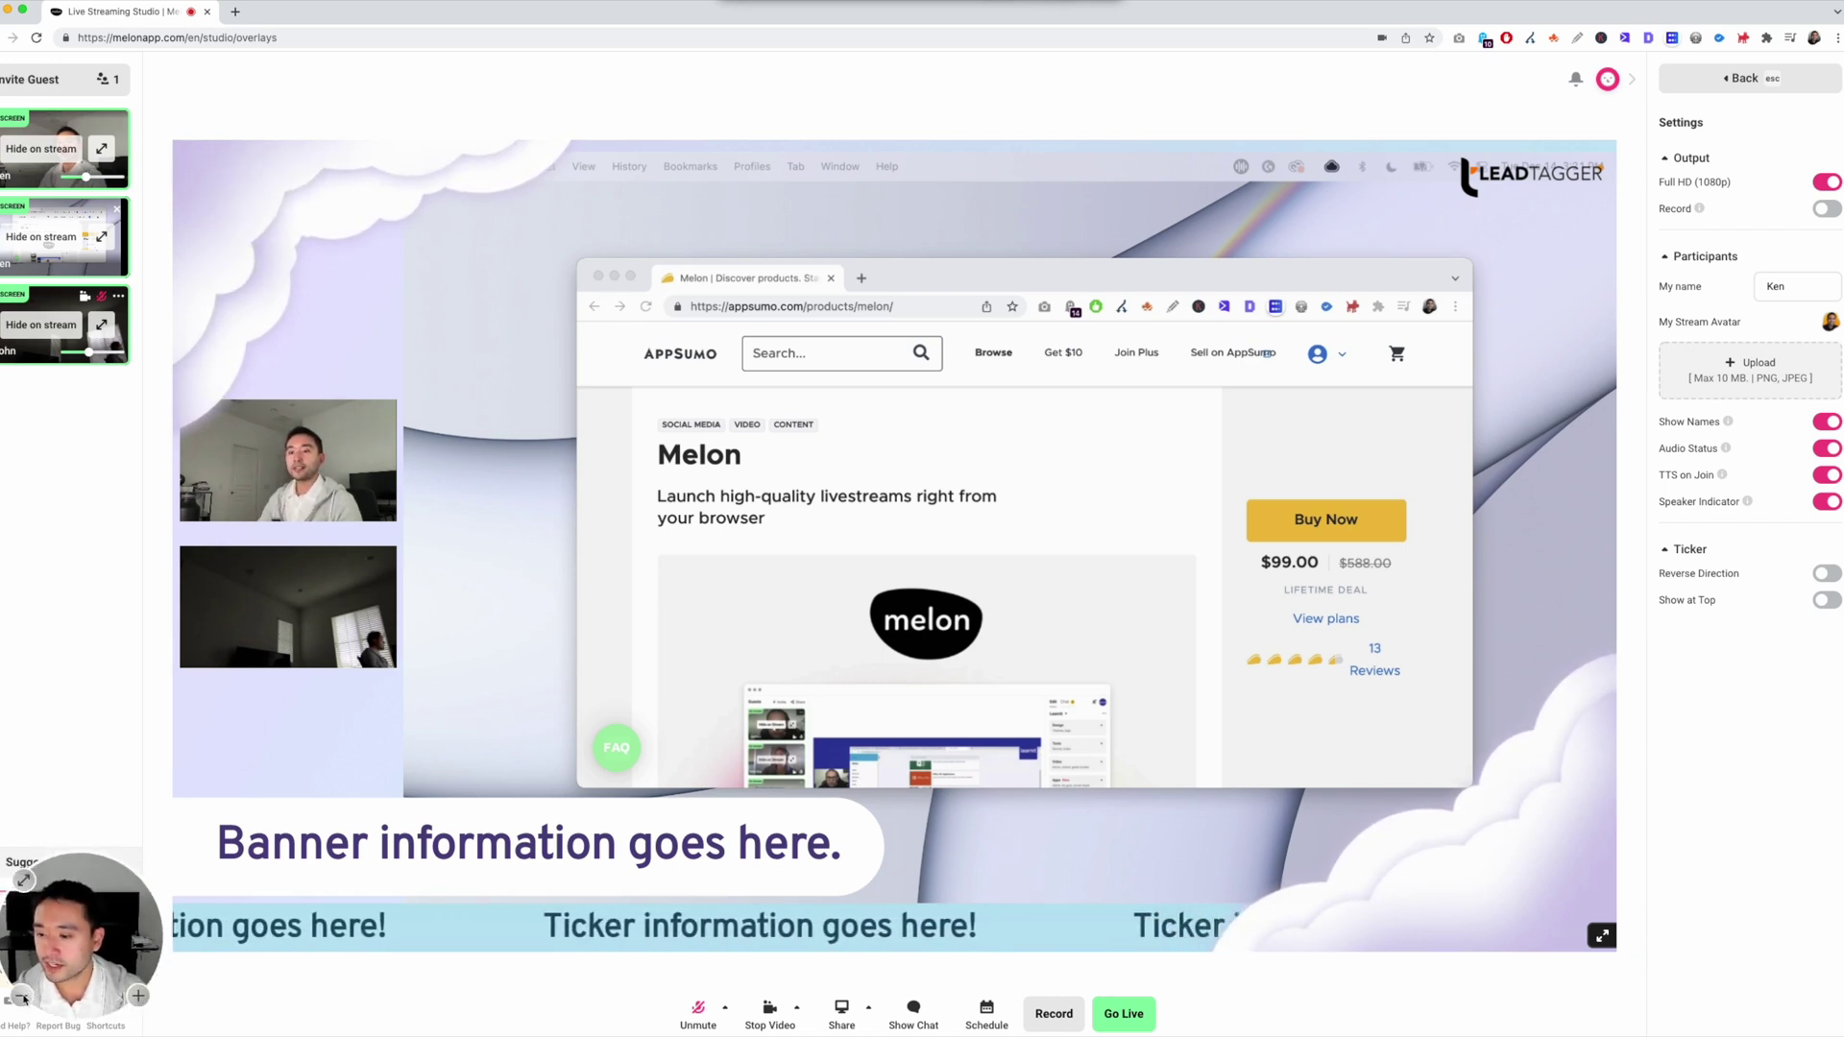
pyautogui.moveTo(47, 960); pyautogui.dragTo(90, 964)
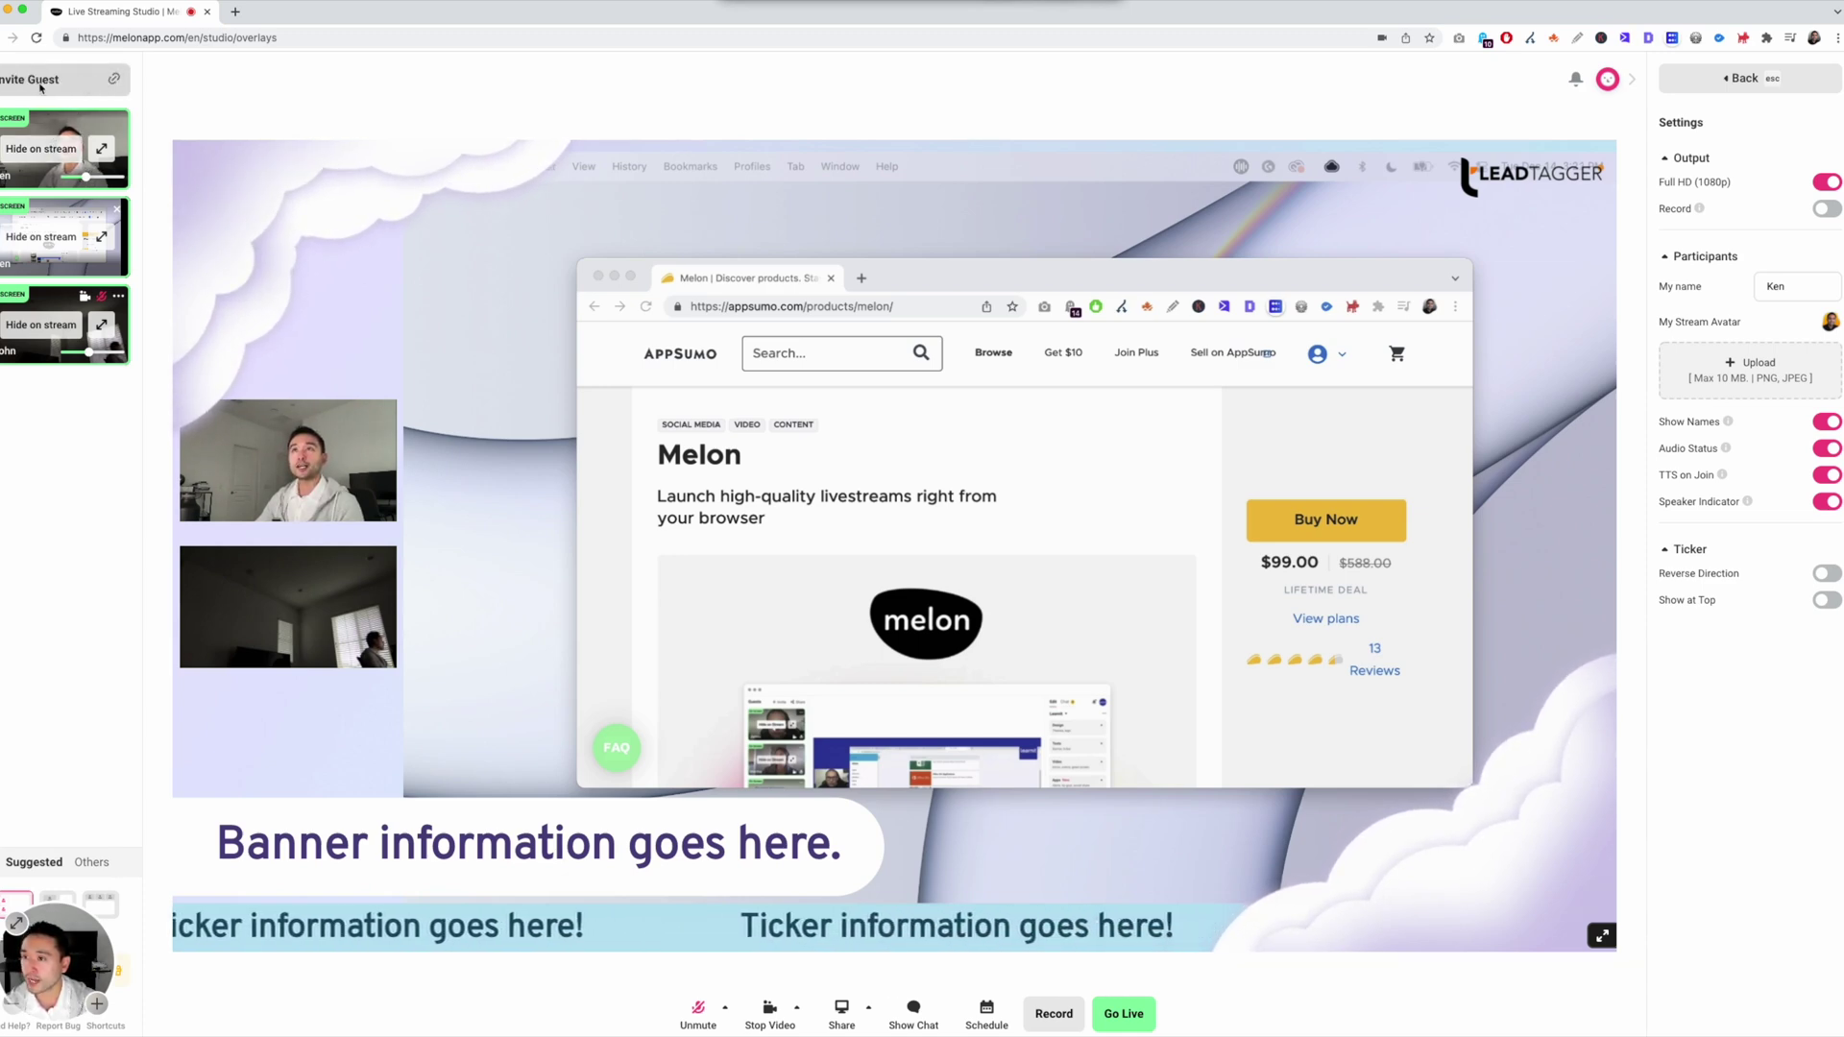
pyautogui.click(41, 85)
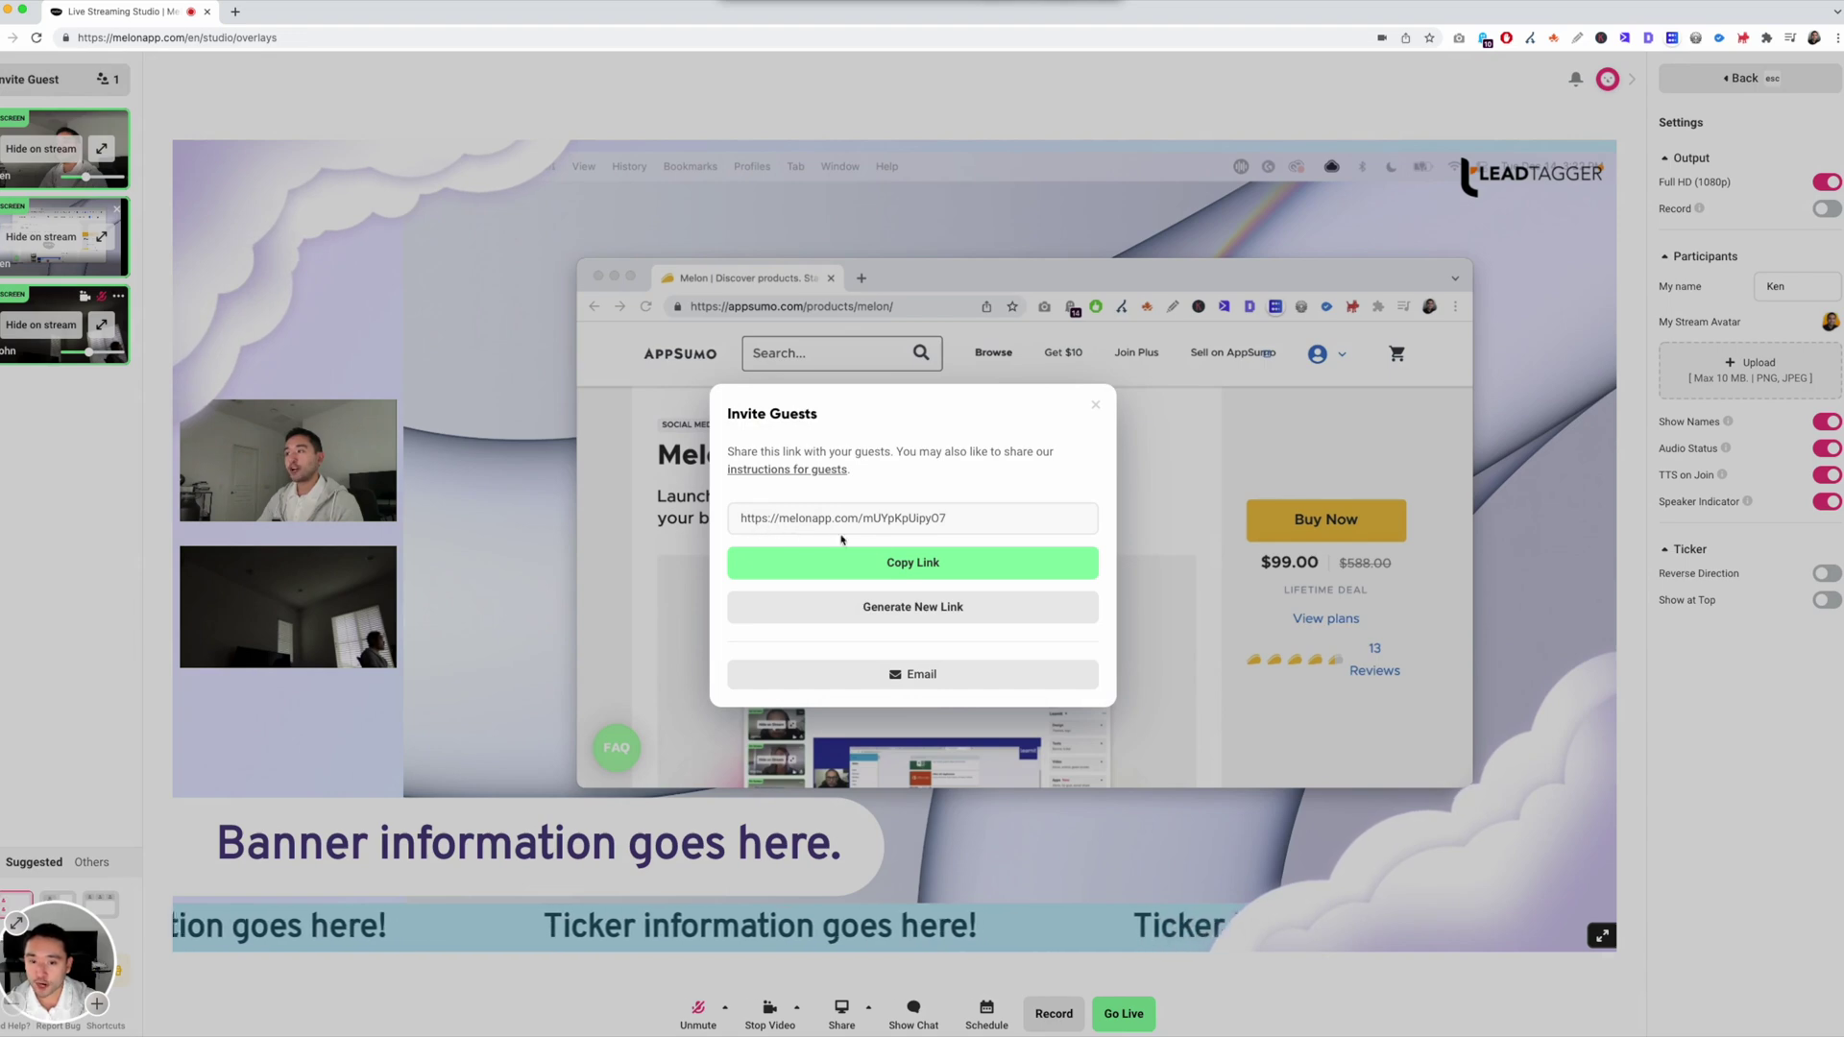
pyautogui.click(1096, 409)
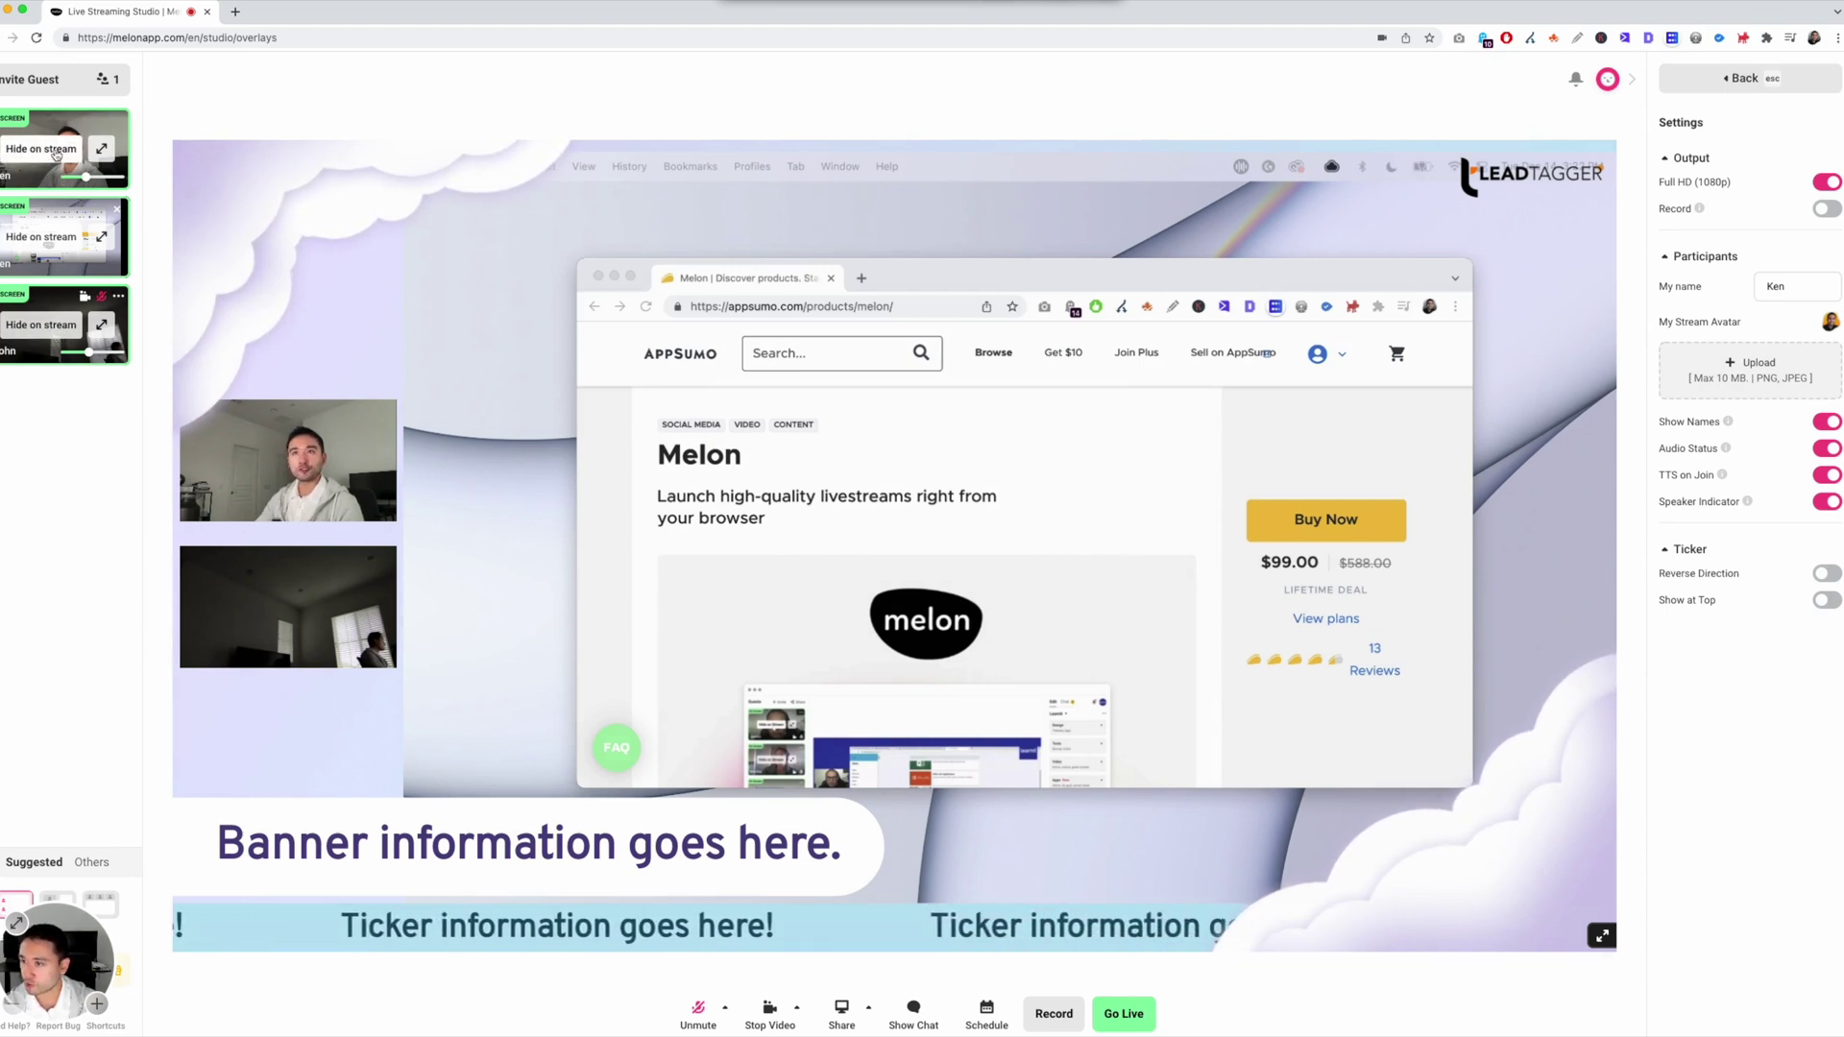
pyautogui.click(57, 150)
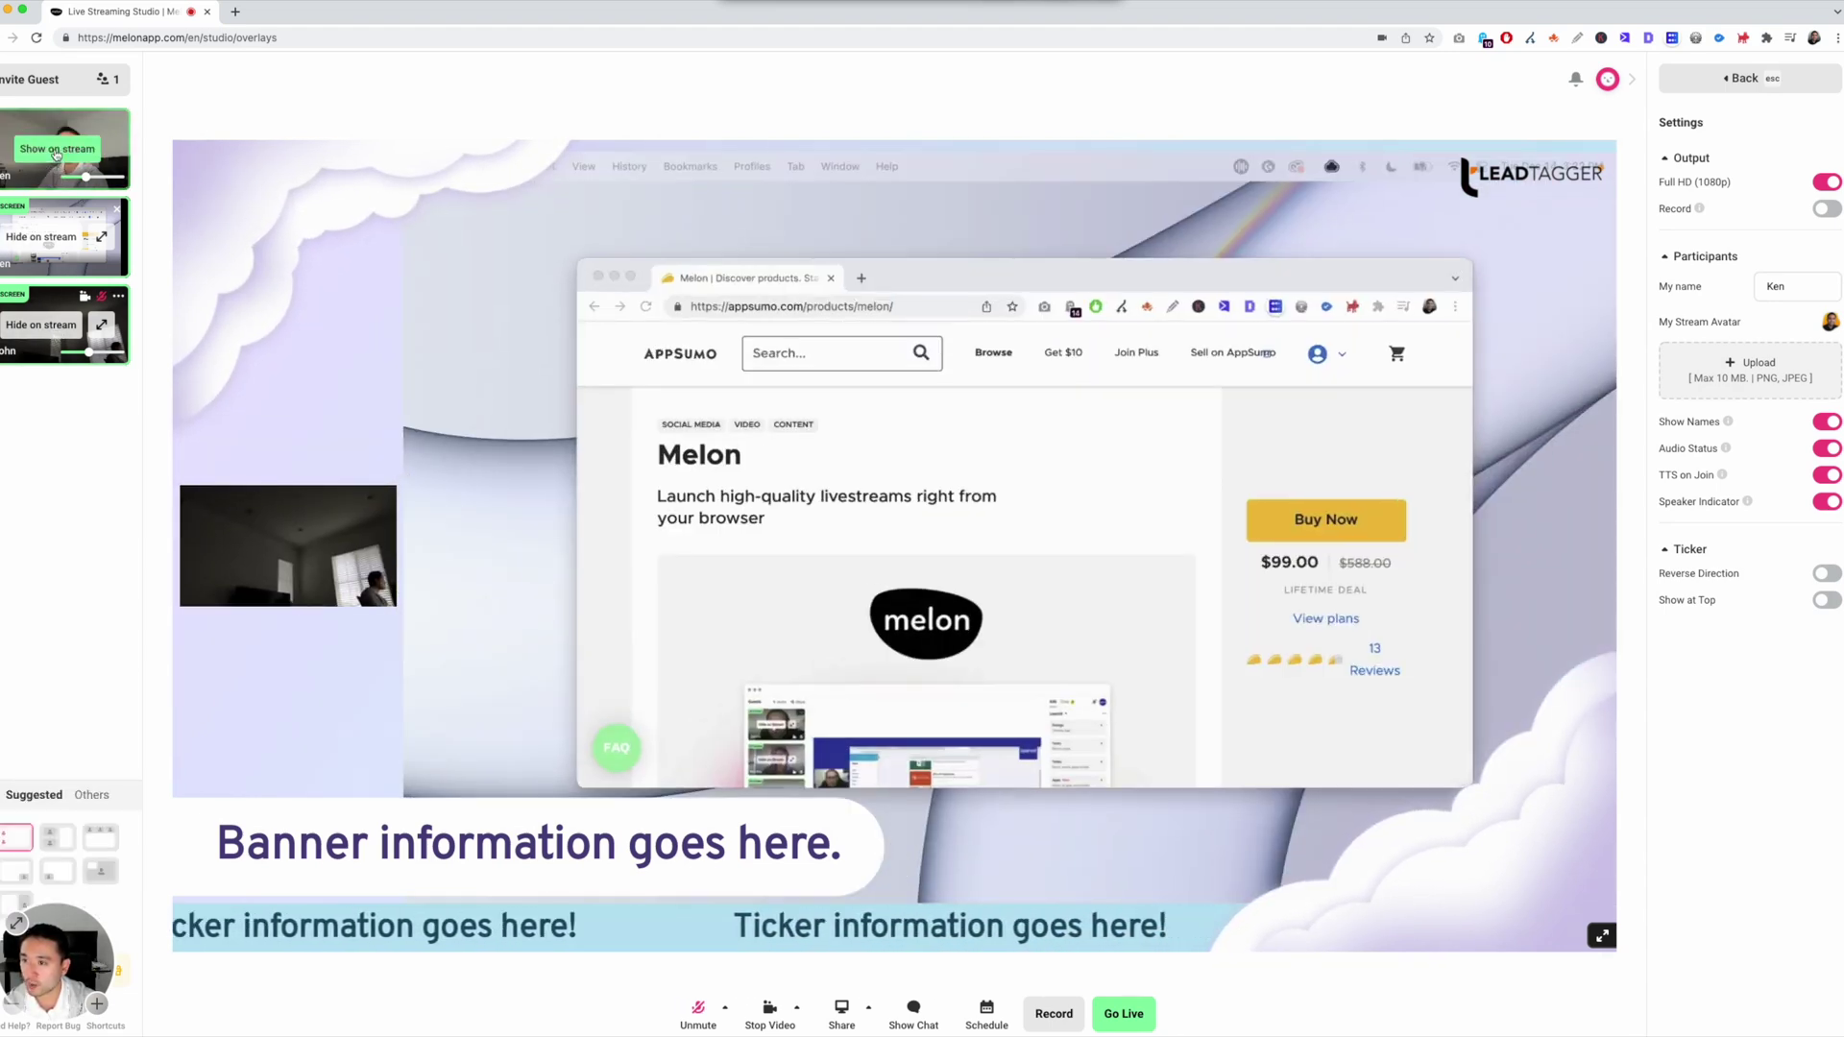
pyautogui.click(57, 151)
pyautogui.click(40, 327)
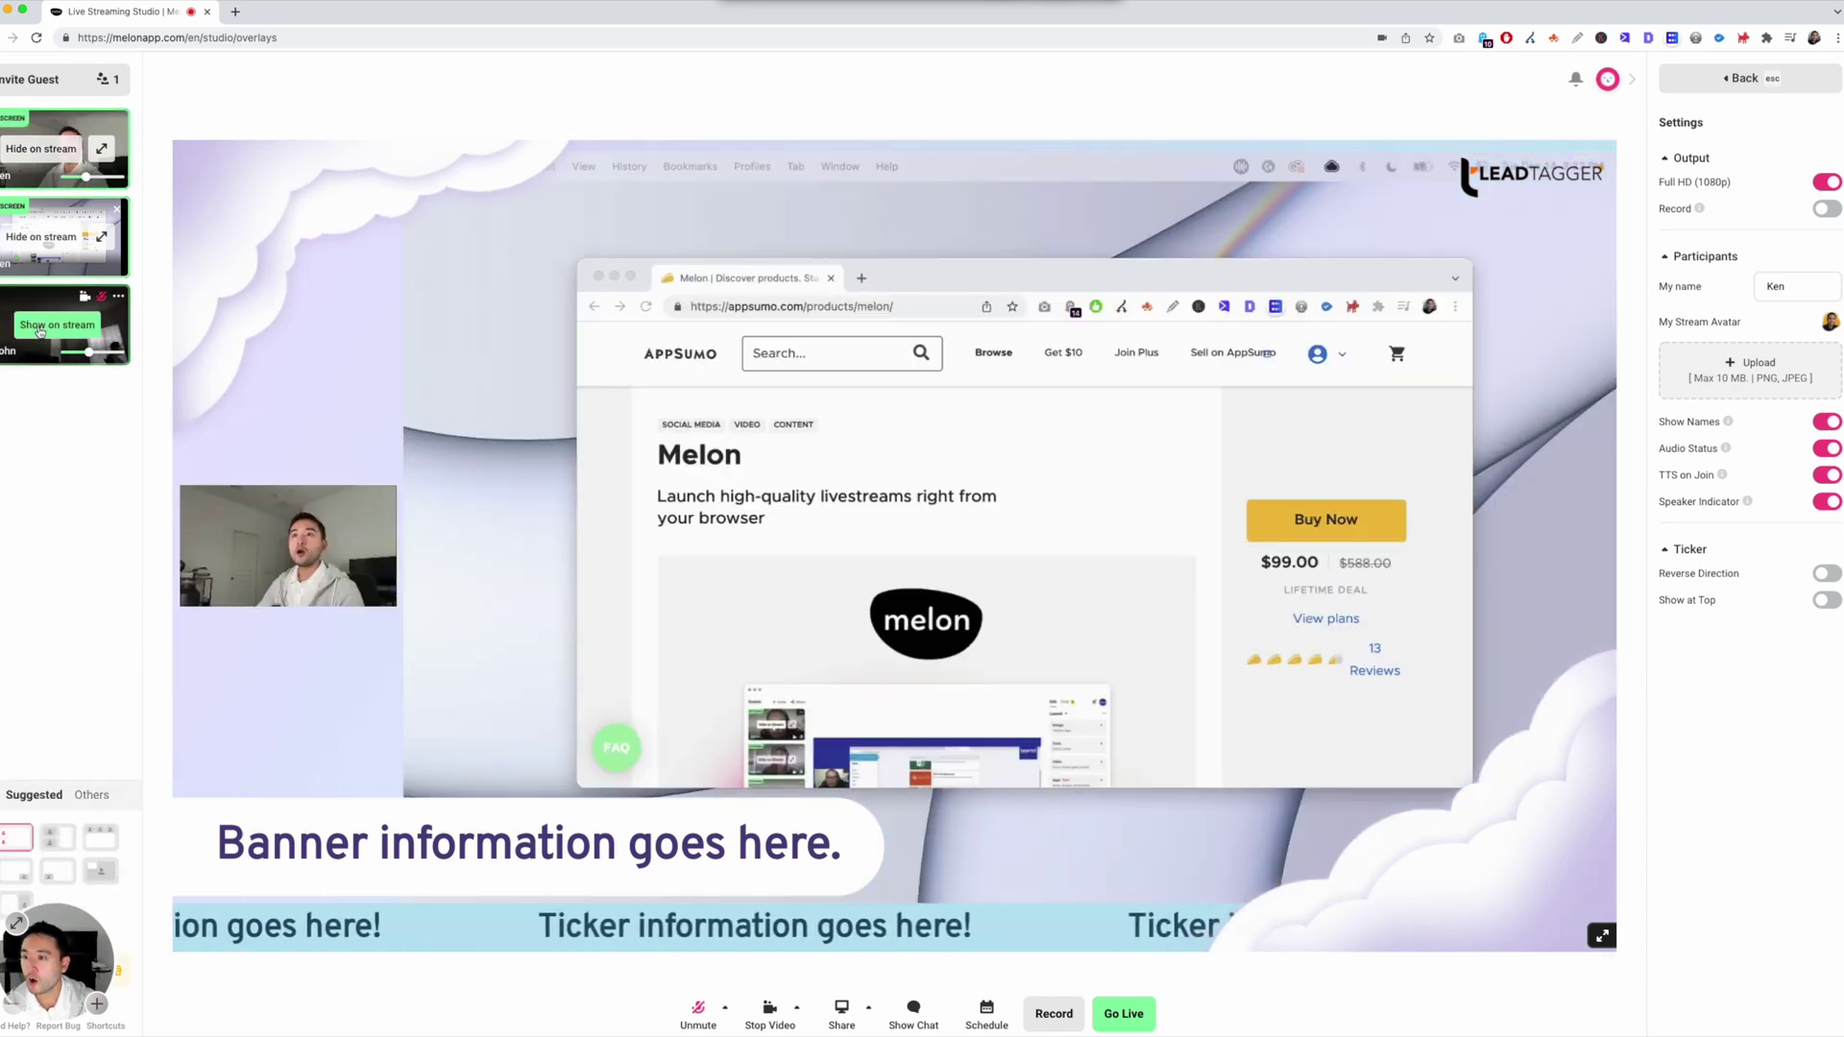
pyautogui.click(56, 325)
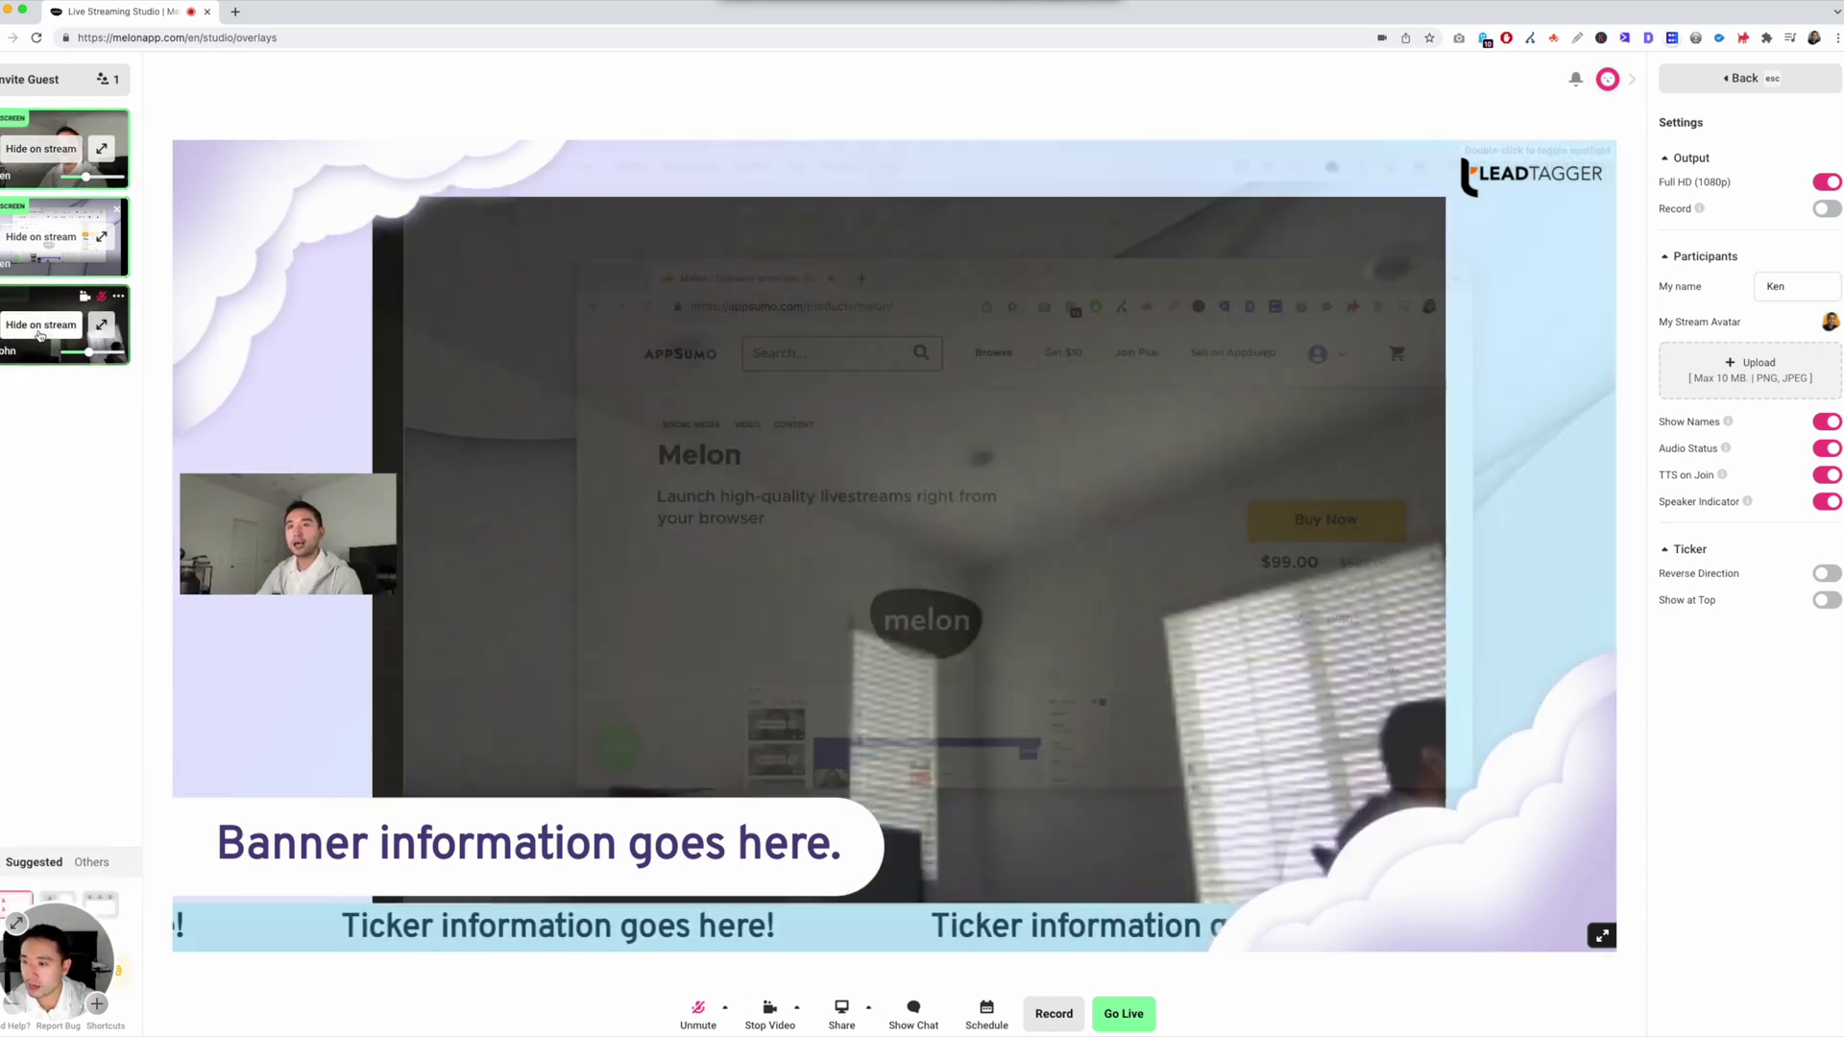
pyautogui.click(38, 236)
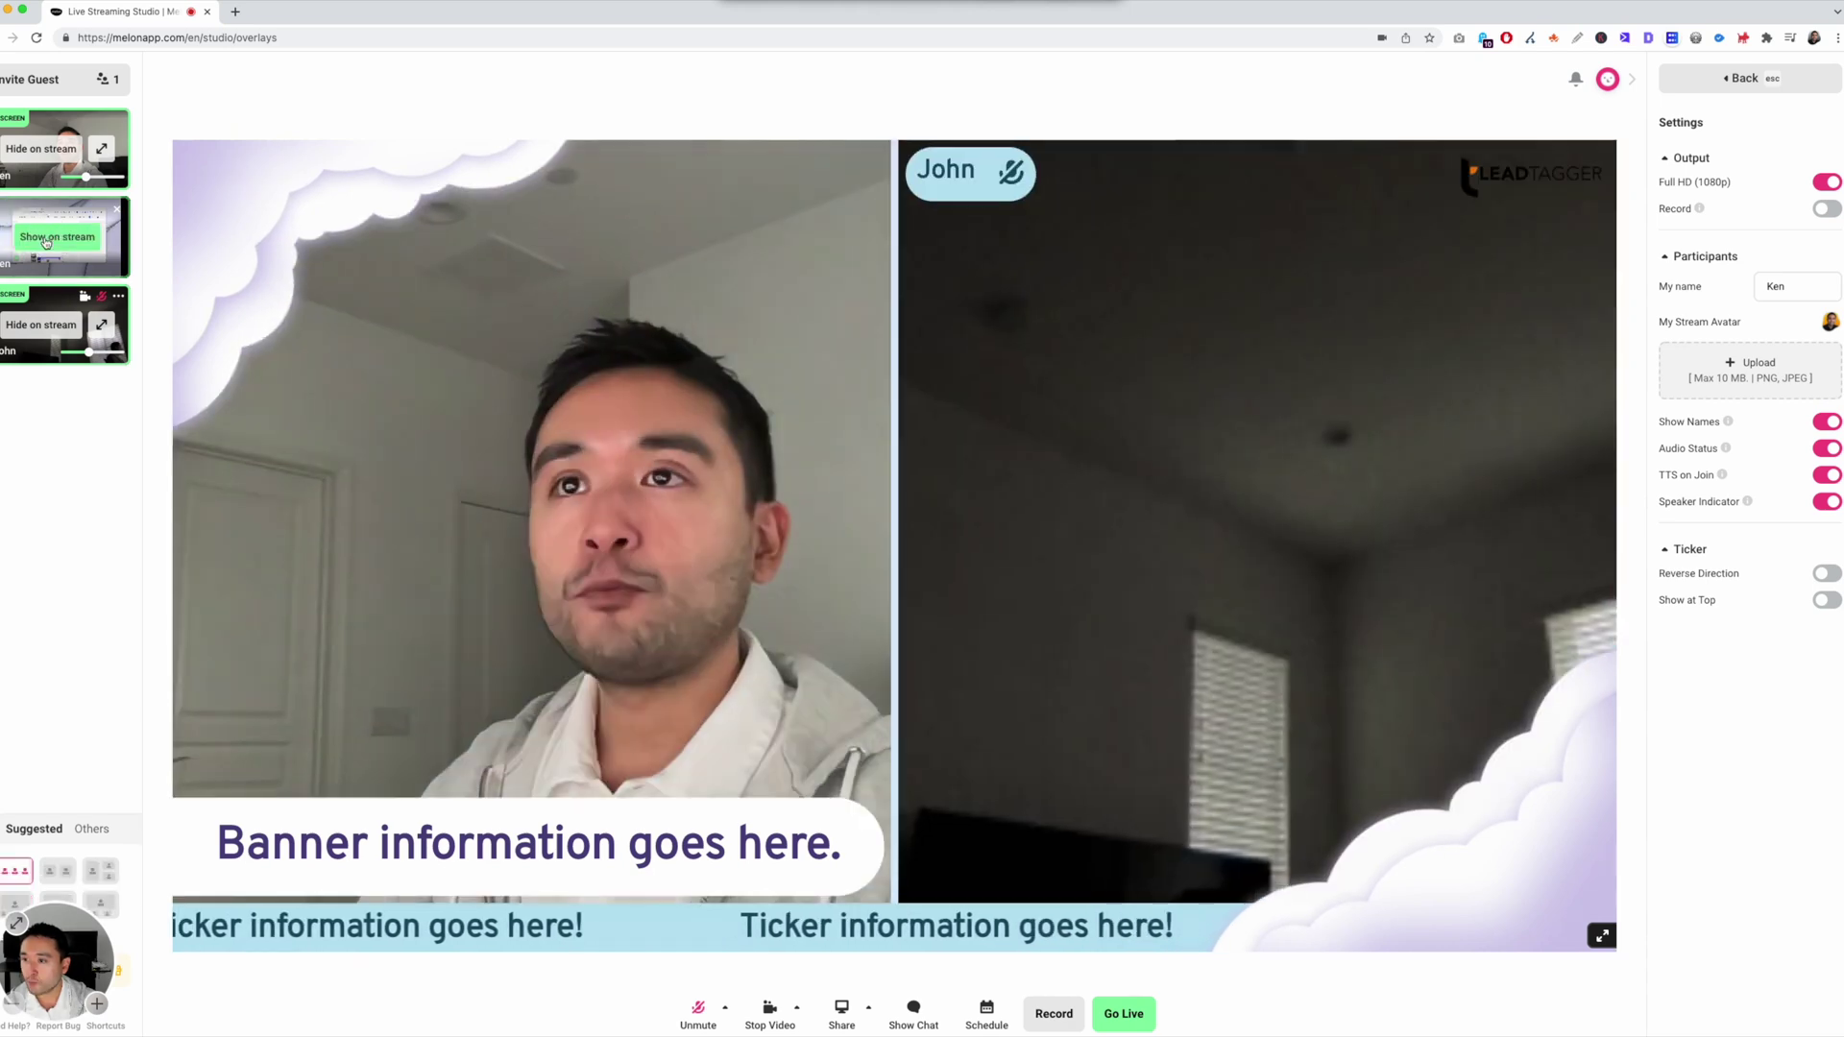
pyautogui.click(45, 240)
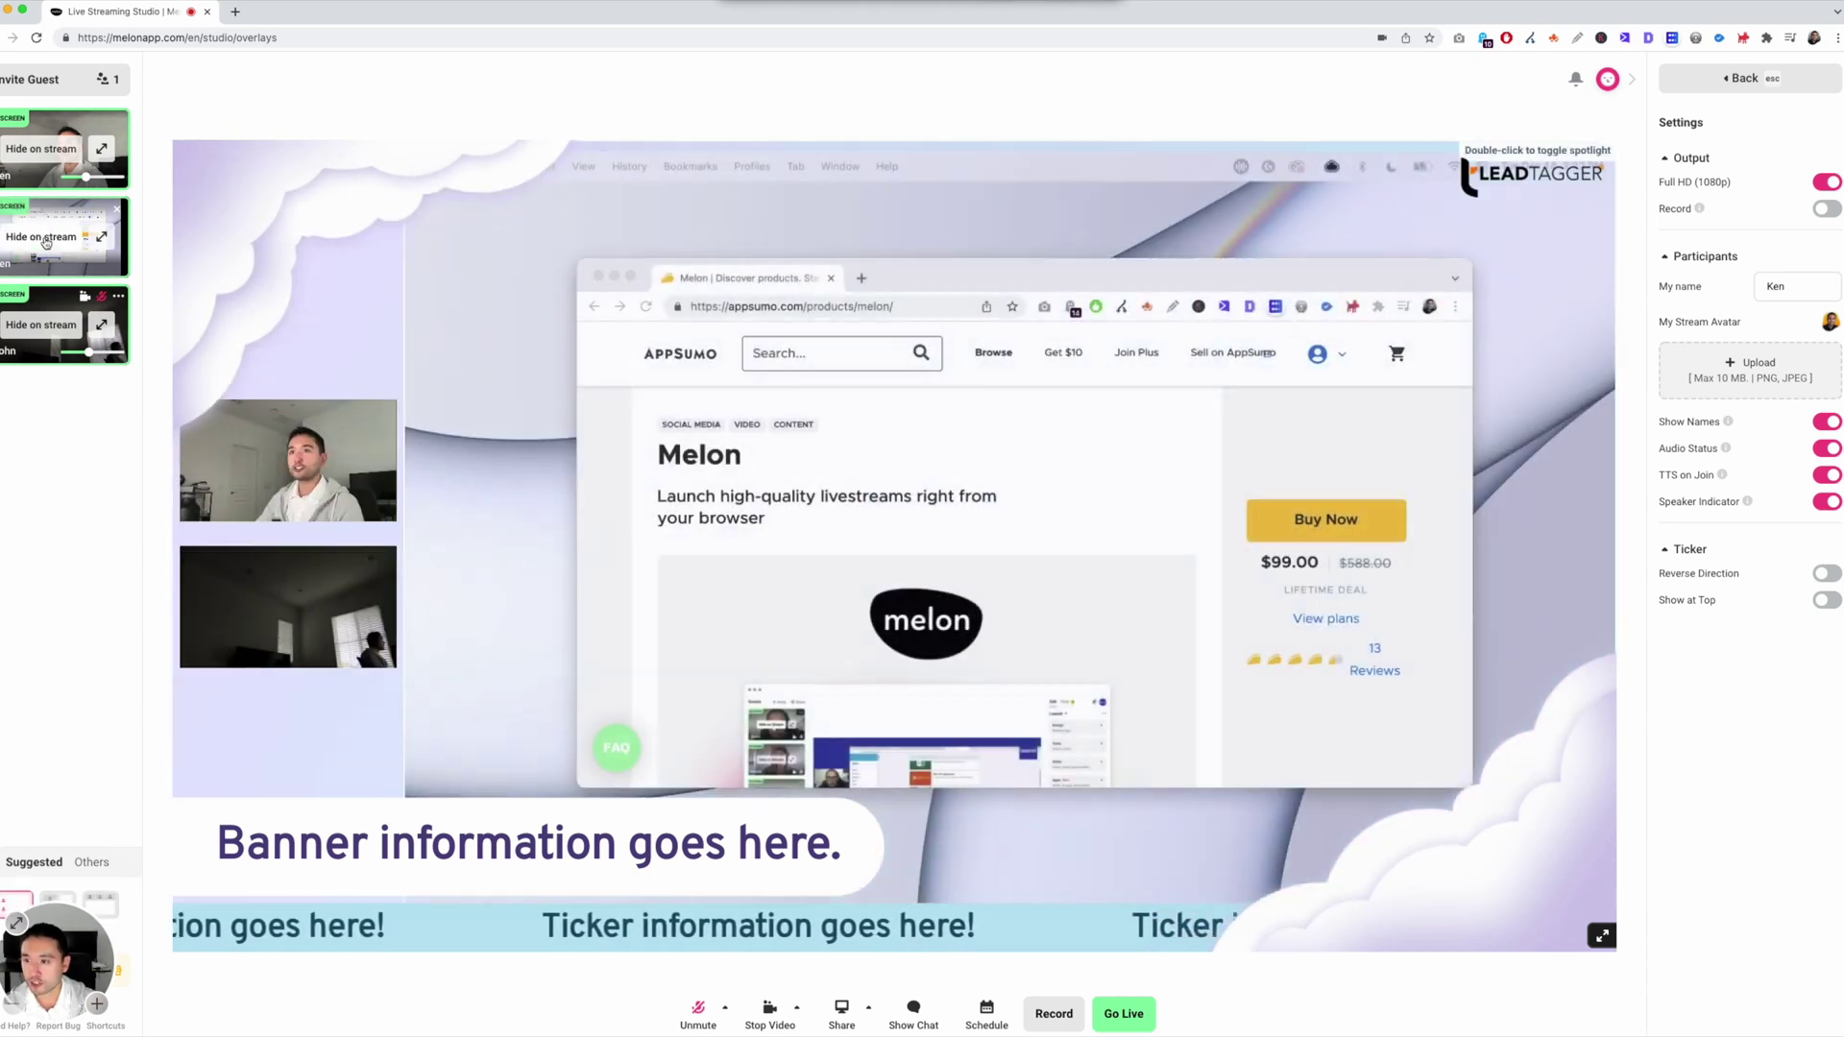
pyautogui.click(108, 243)
pyautogui.click(105, 240)
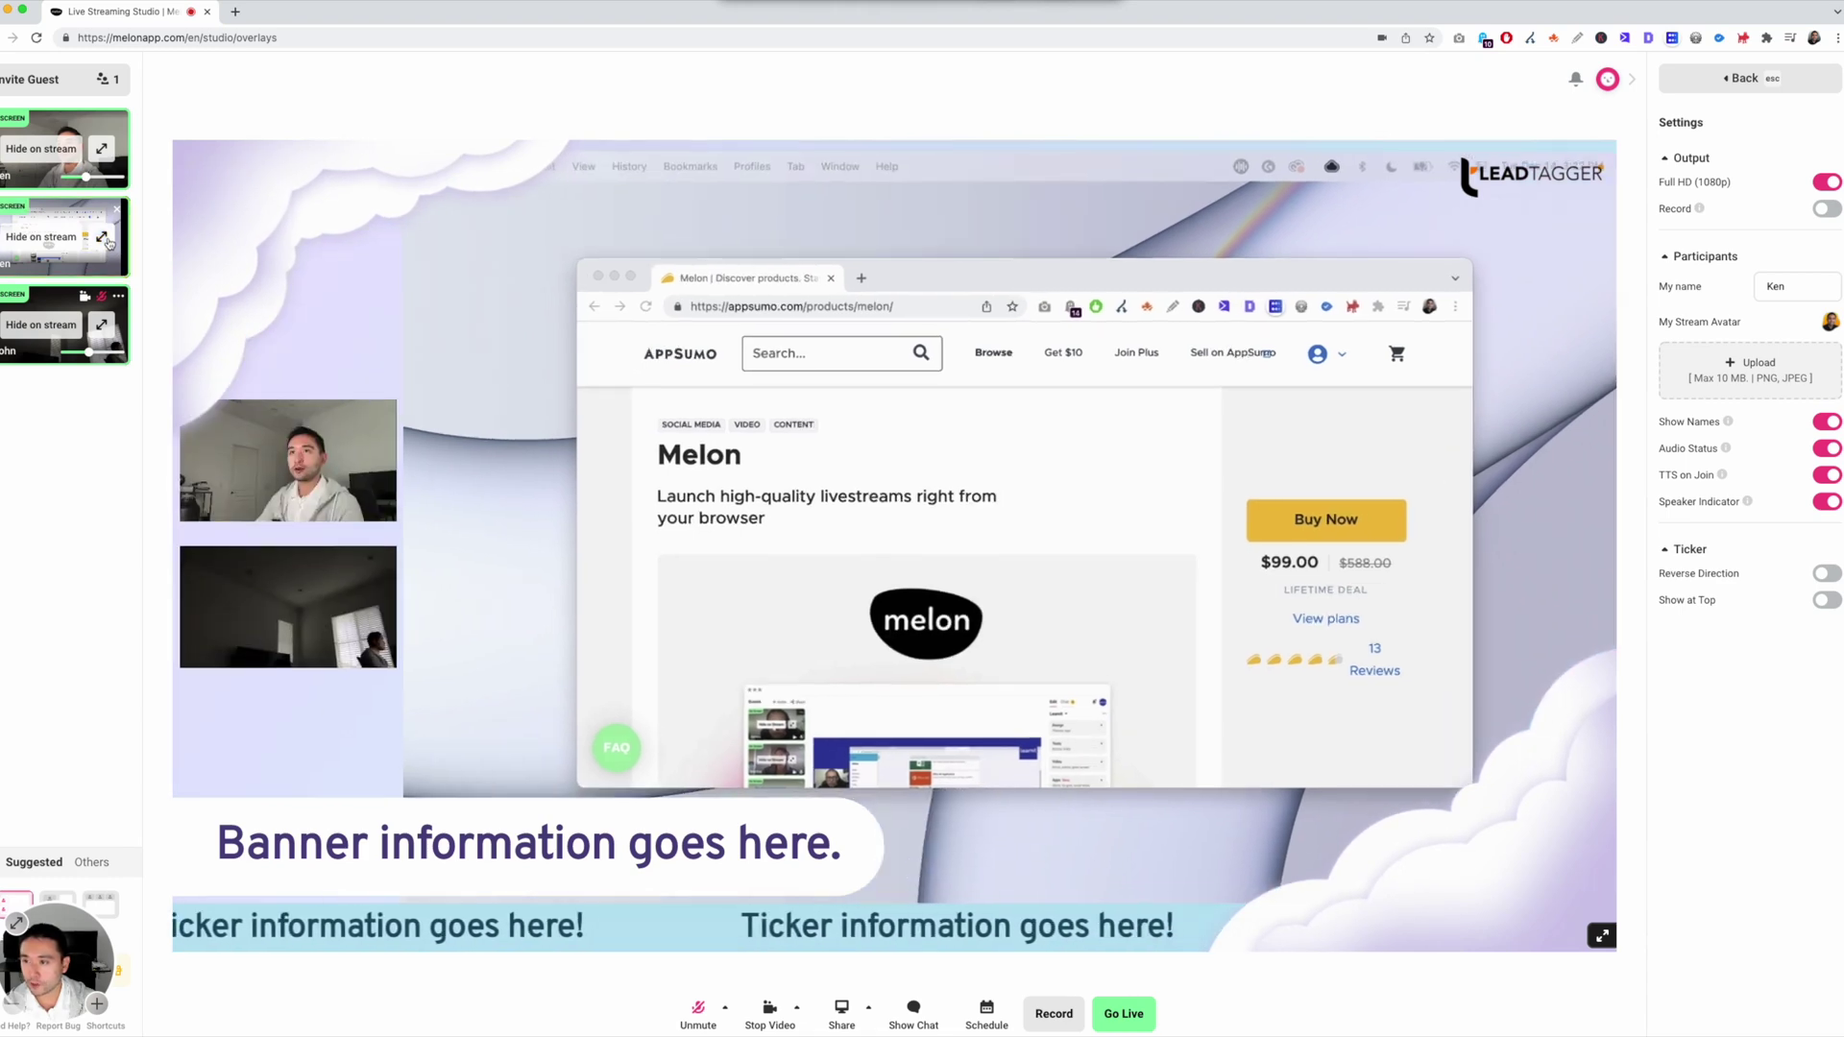
pyautogui.click(101, 151)
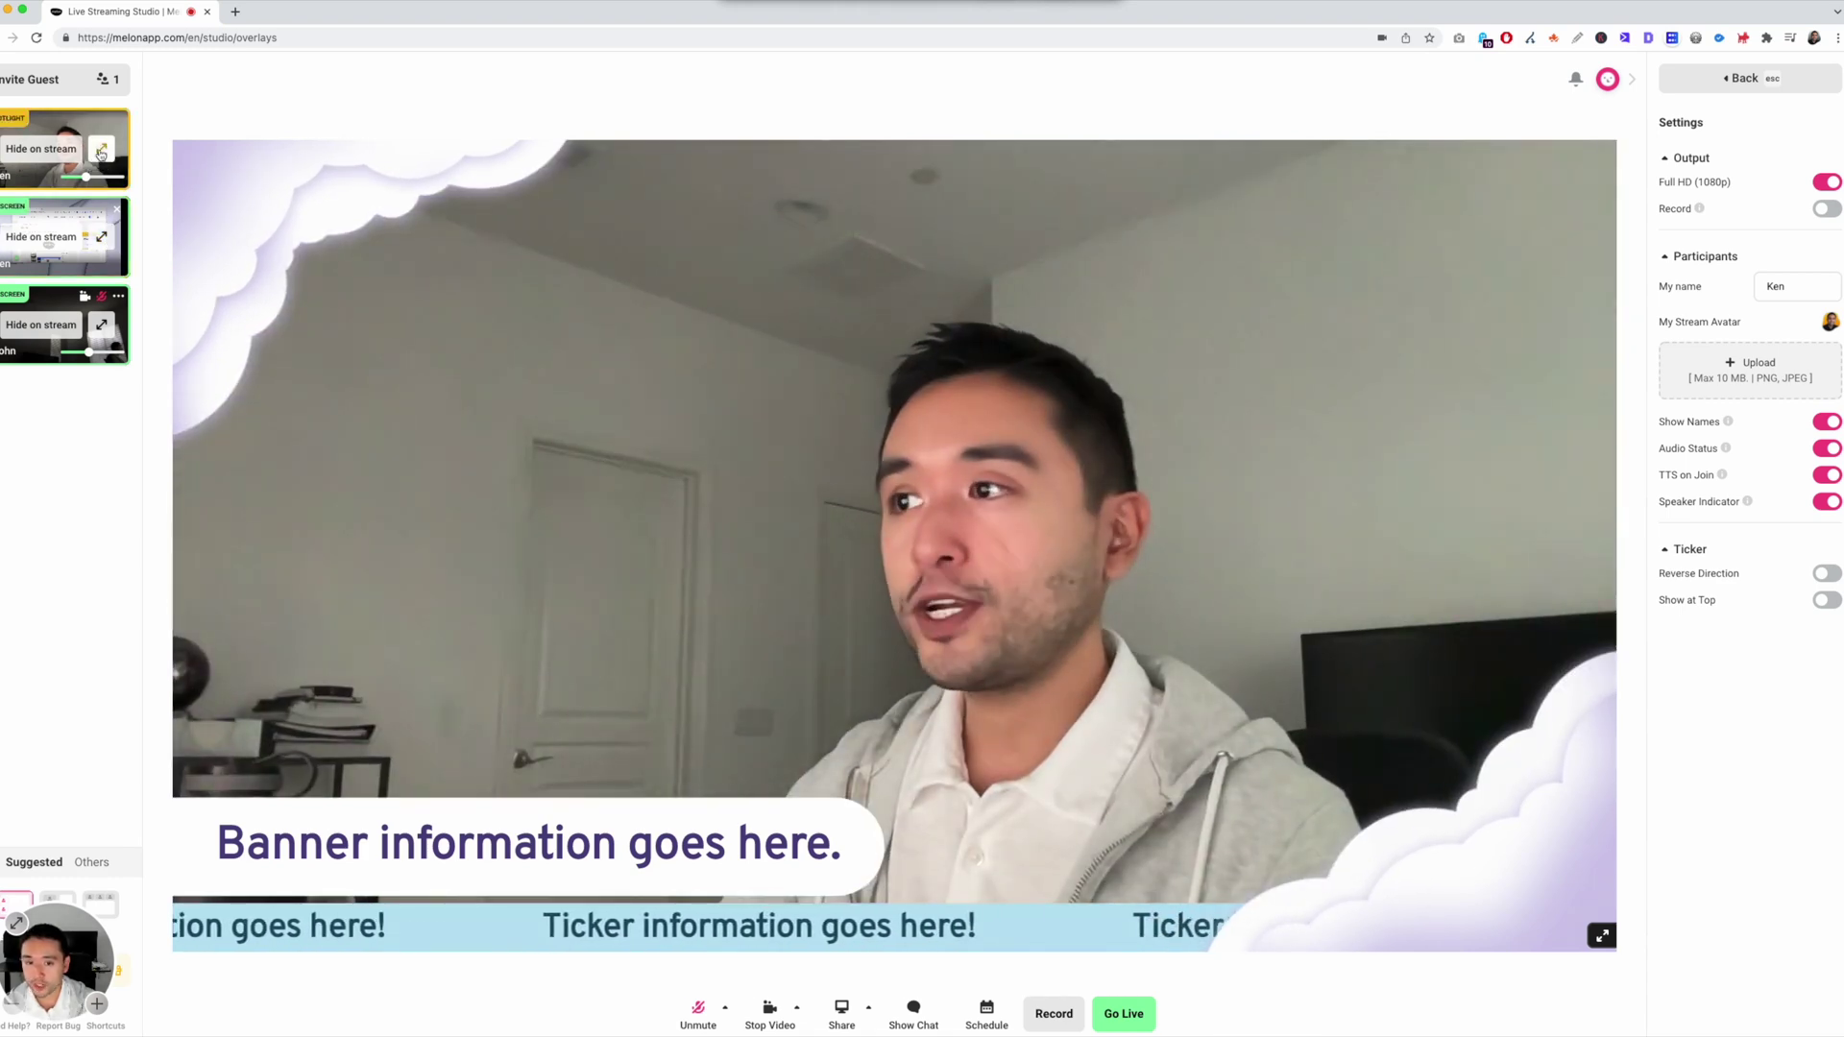
pyautogui.click(101, 151)
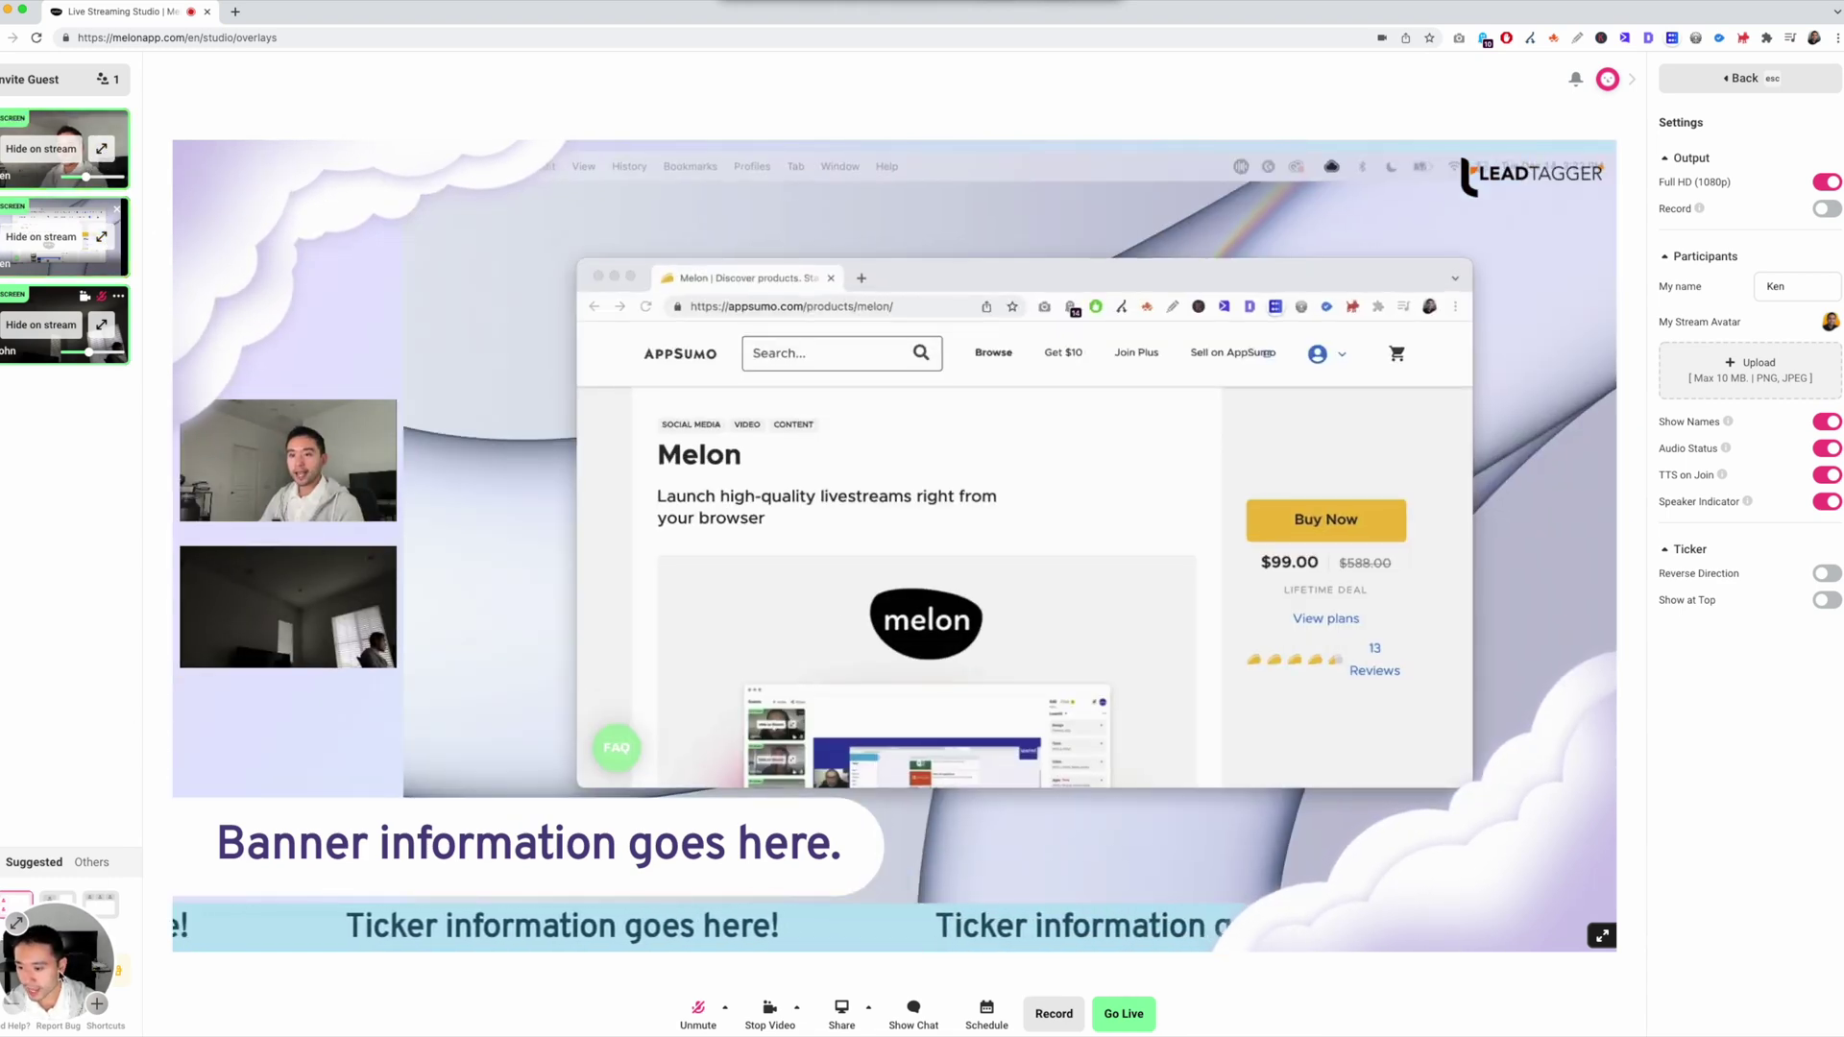
pyautogui.moveTo(60, 976)
pyautogui.mouseDown()
pyautogui.moveTo(59, 678)
pyautogui.moveTo(67, 947)
pyautogui.mouseUp()
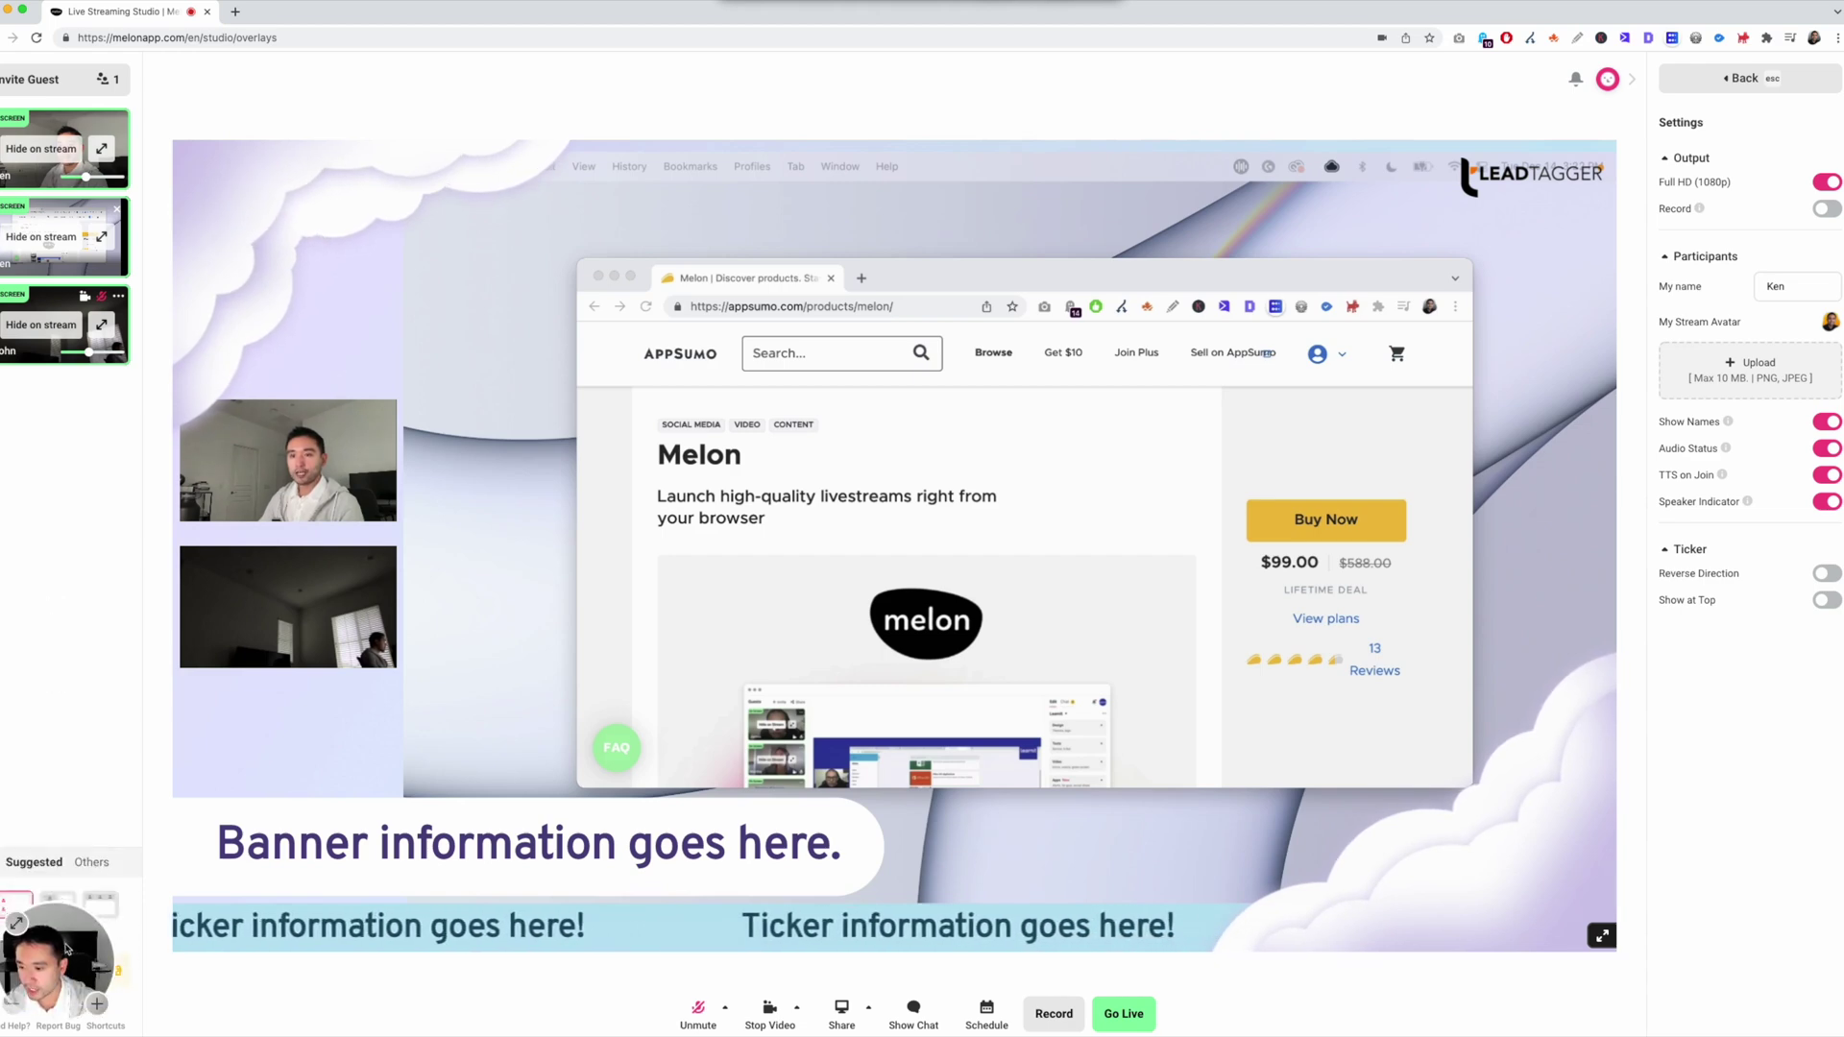
pyautogui.click(64, 901)
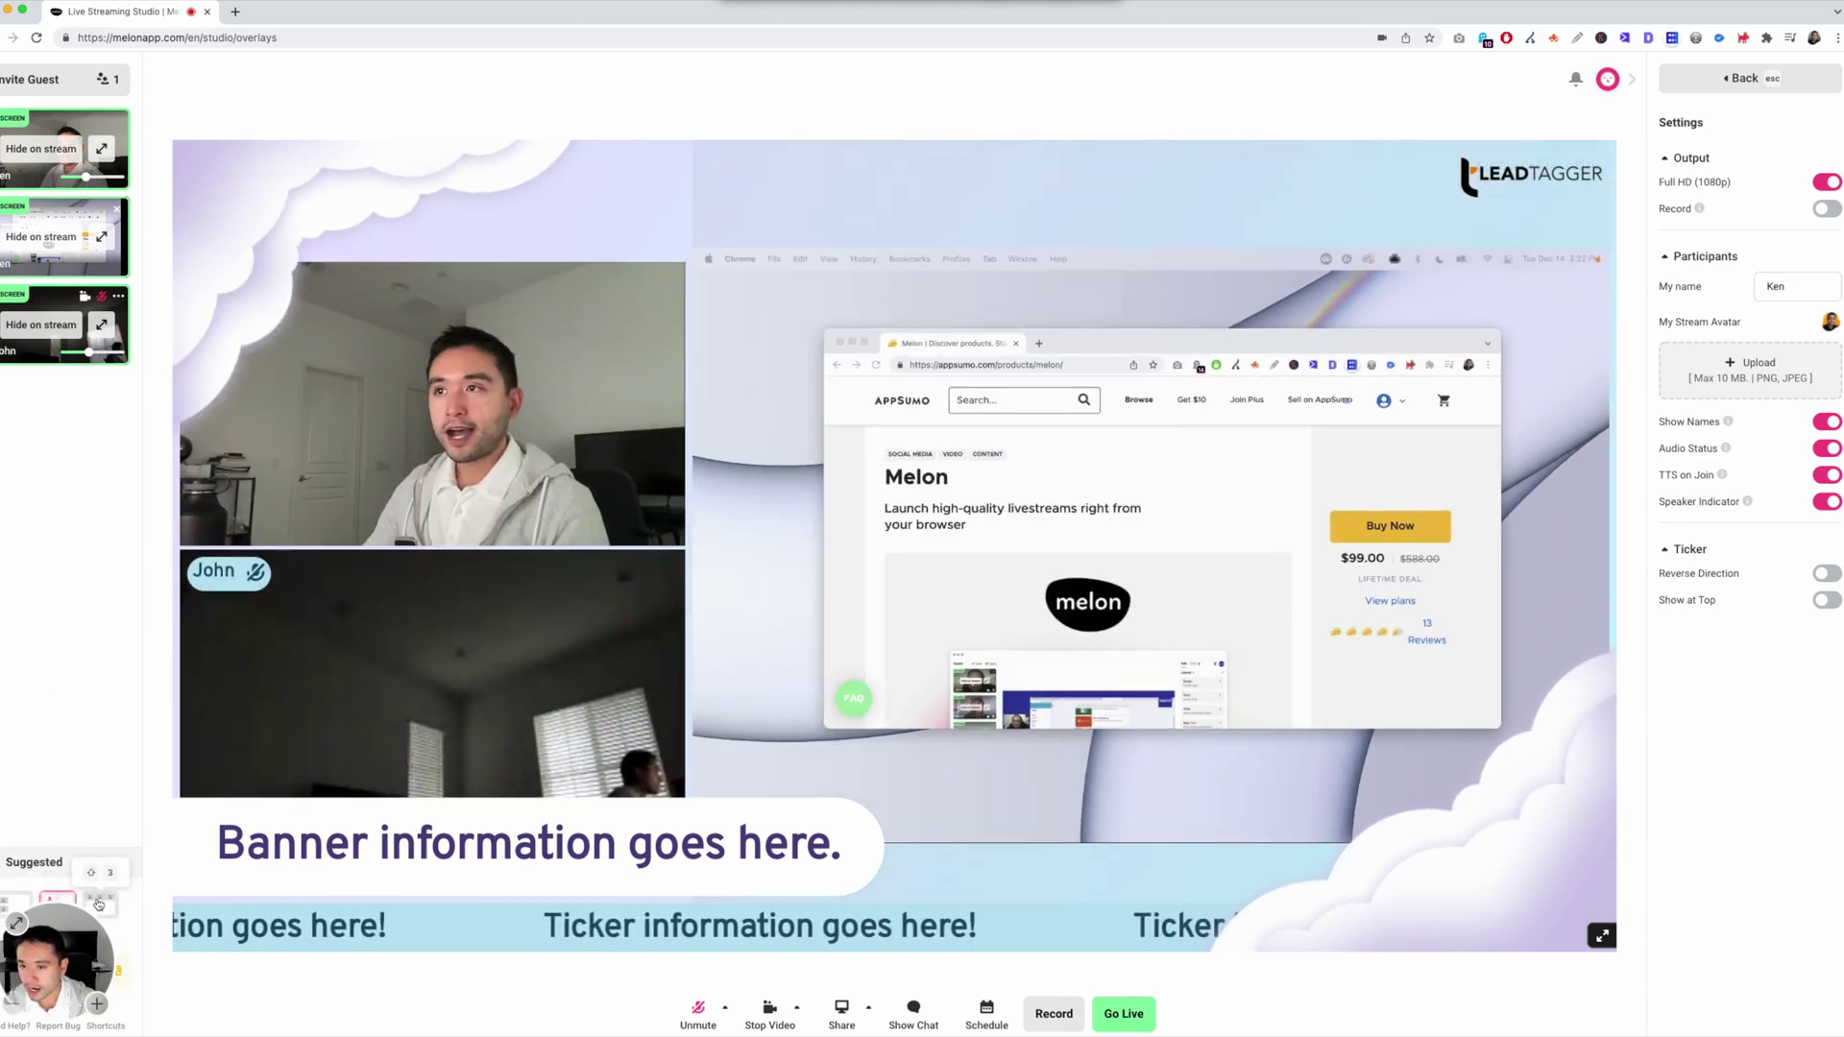
pyautogui.click(97, 903)
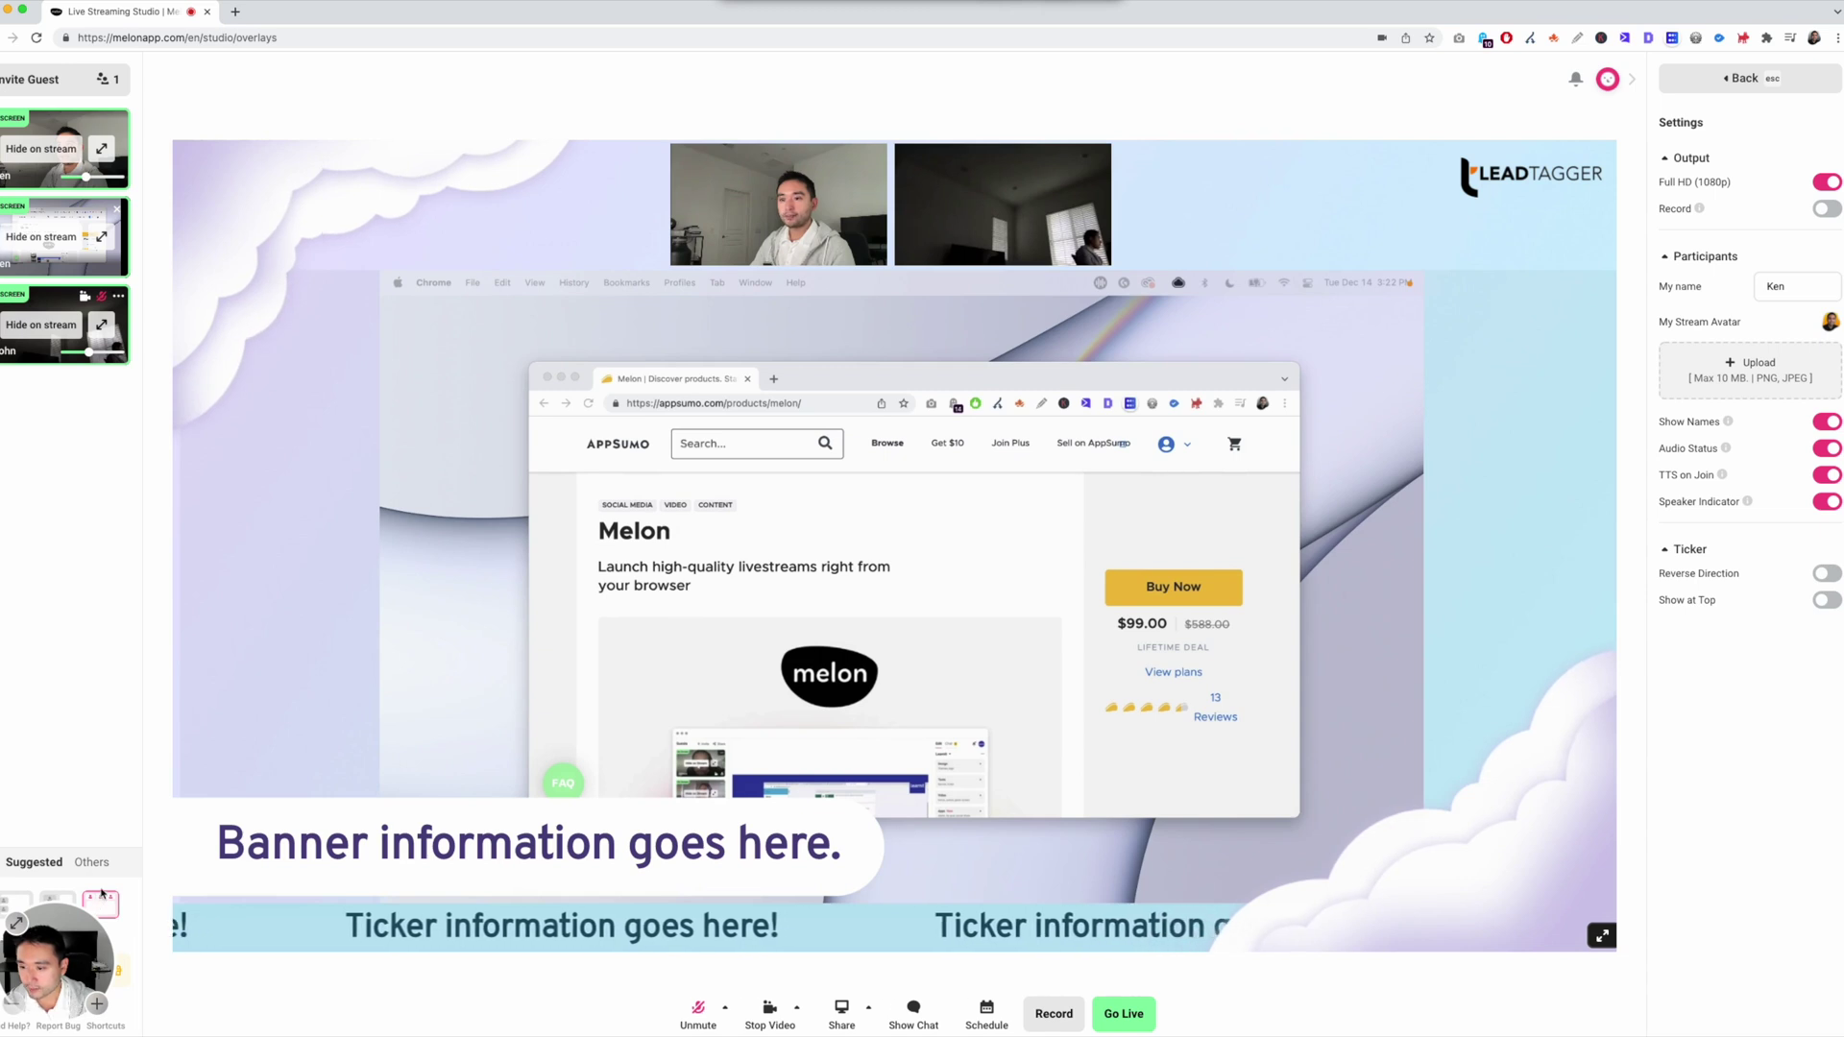
pyautogui.click(96, 863)
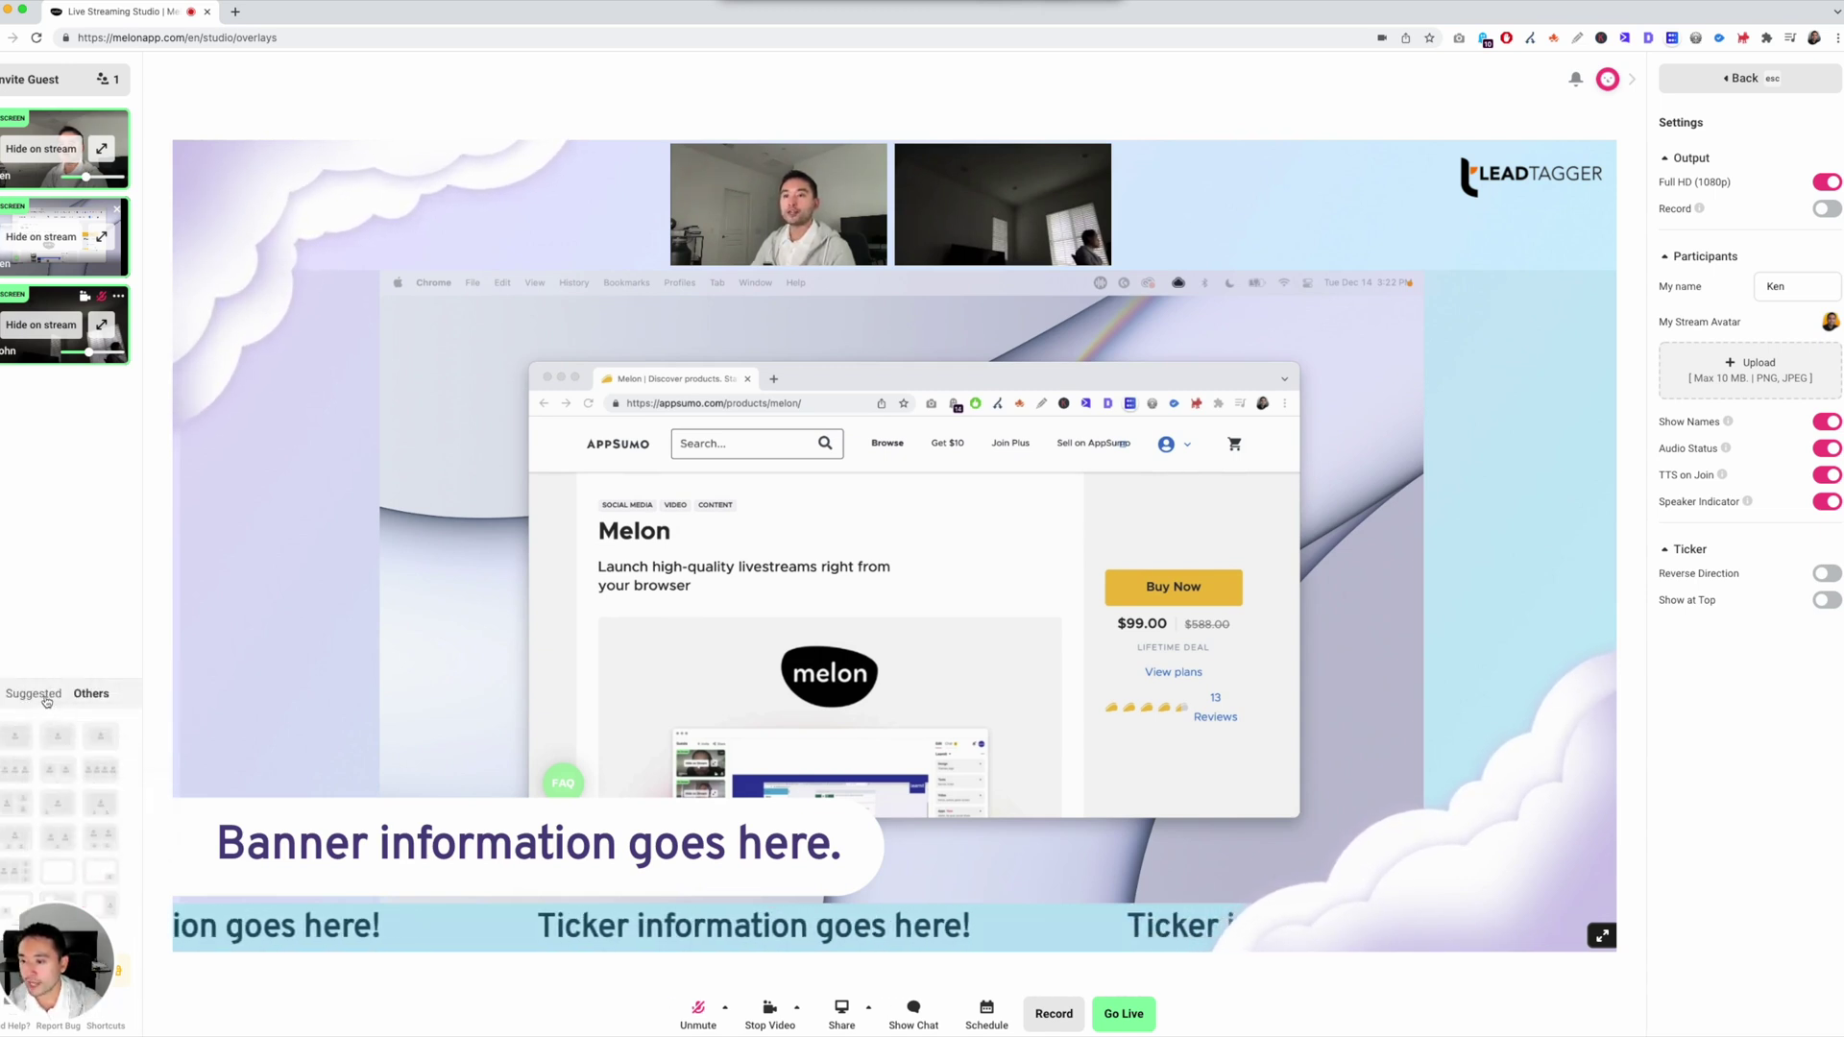
pyautogui.click(55, 793)
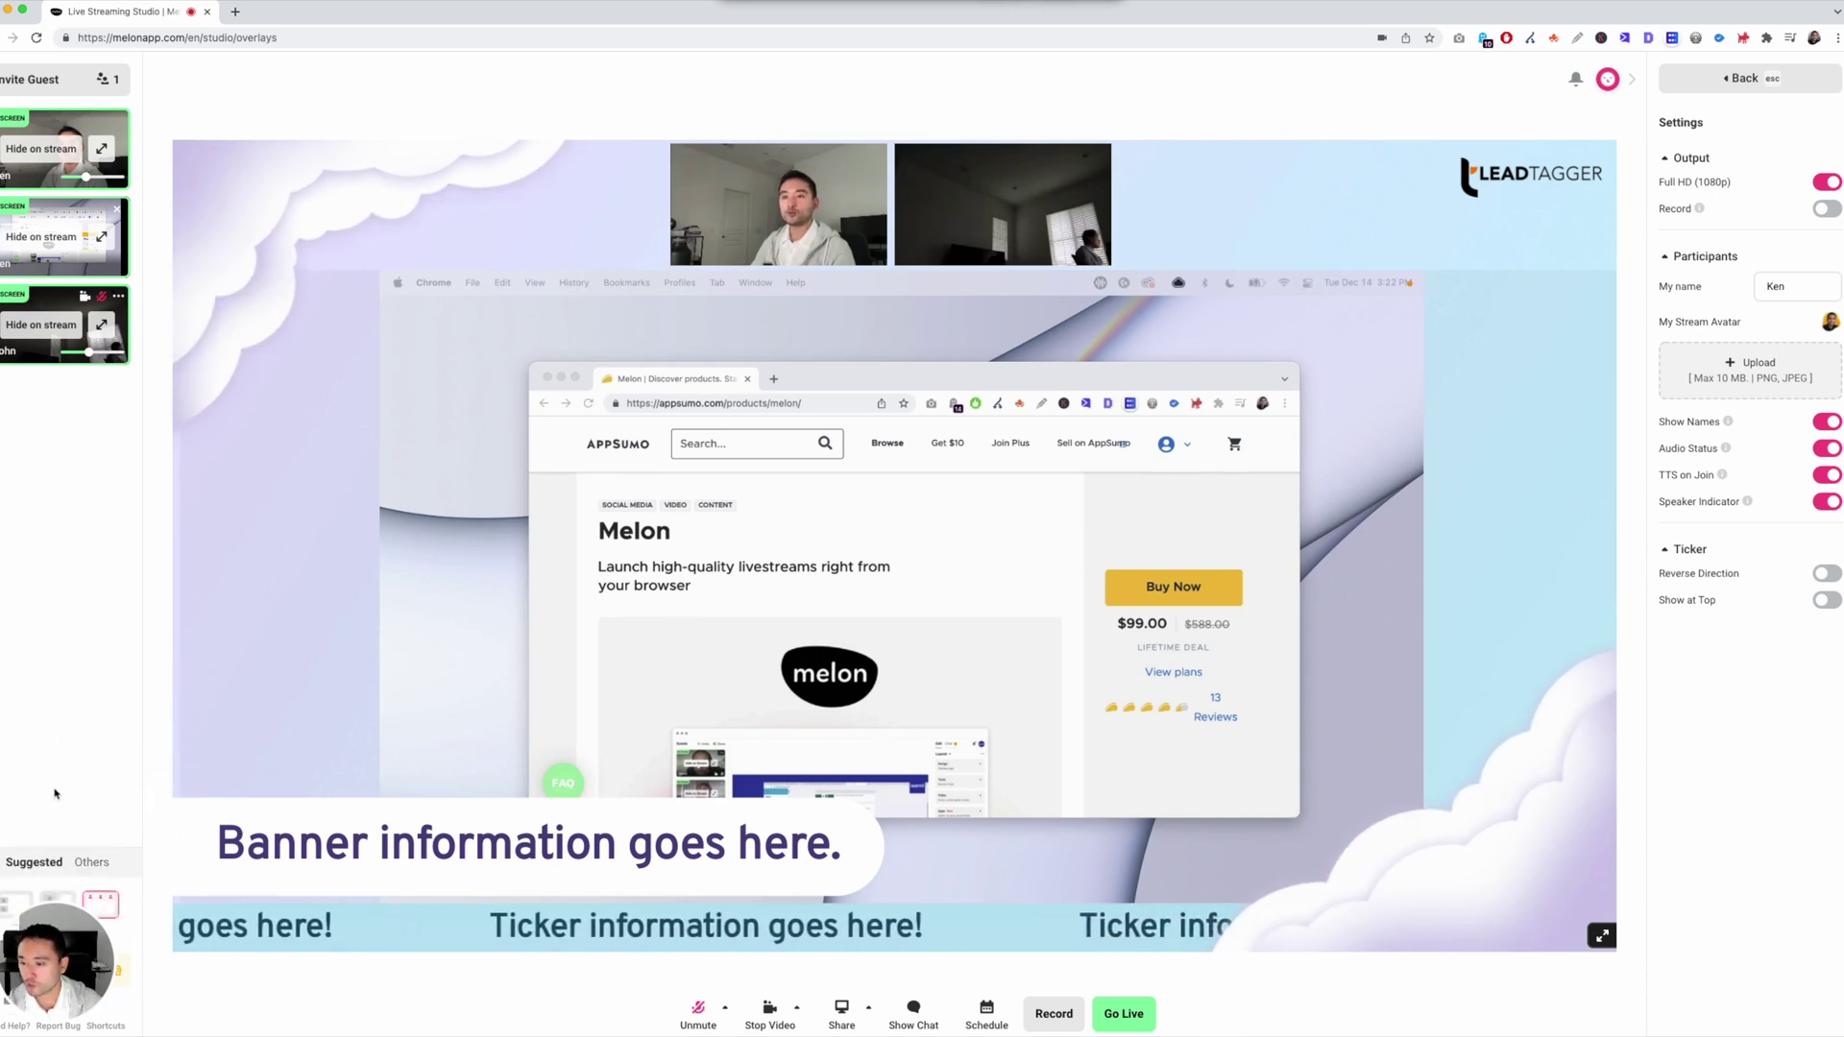
pyautogui.click(11, 904)
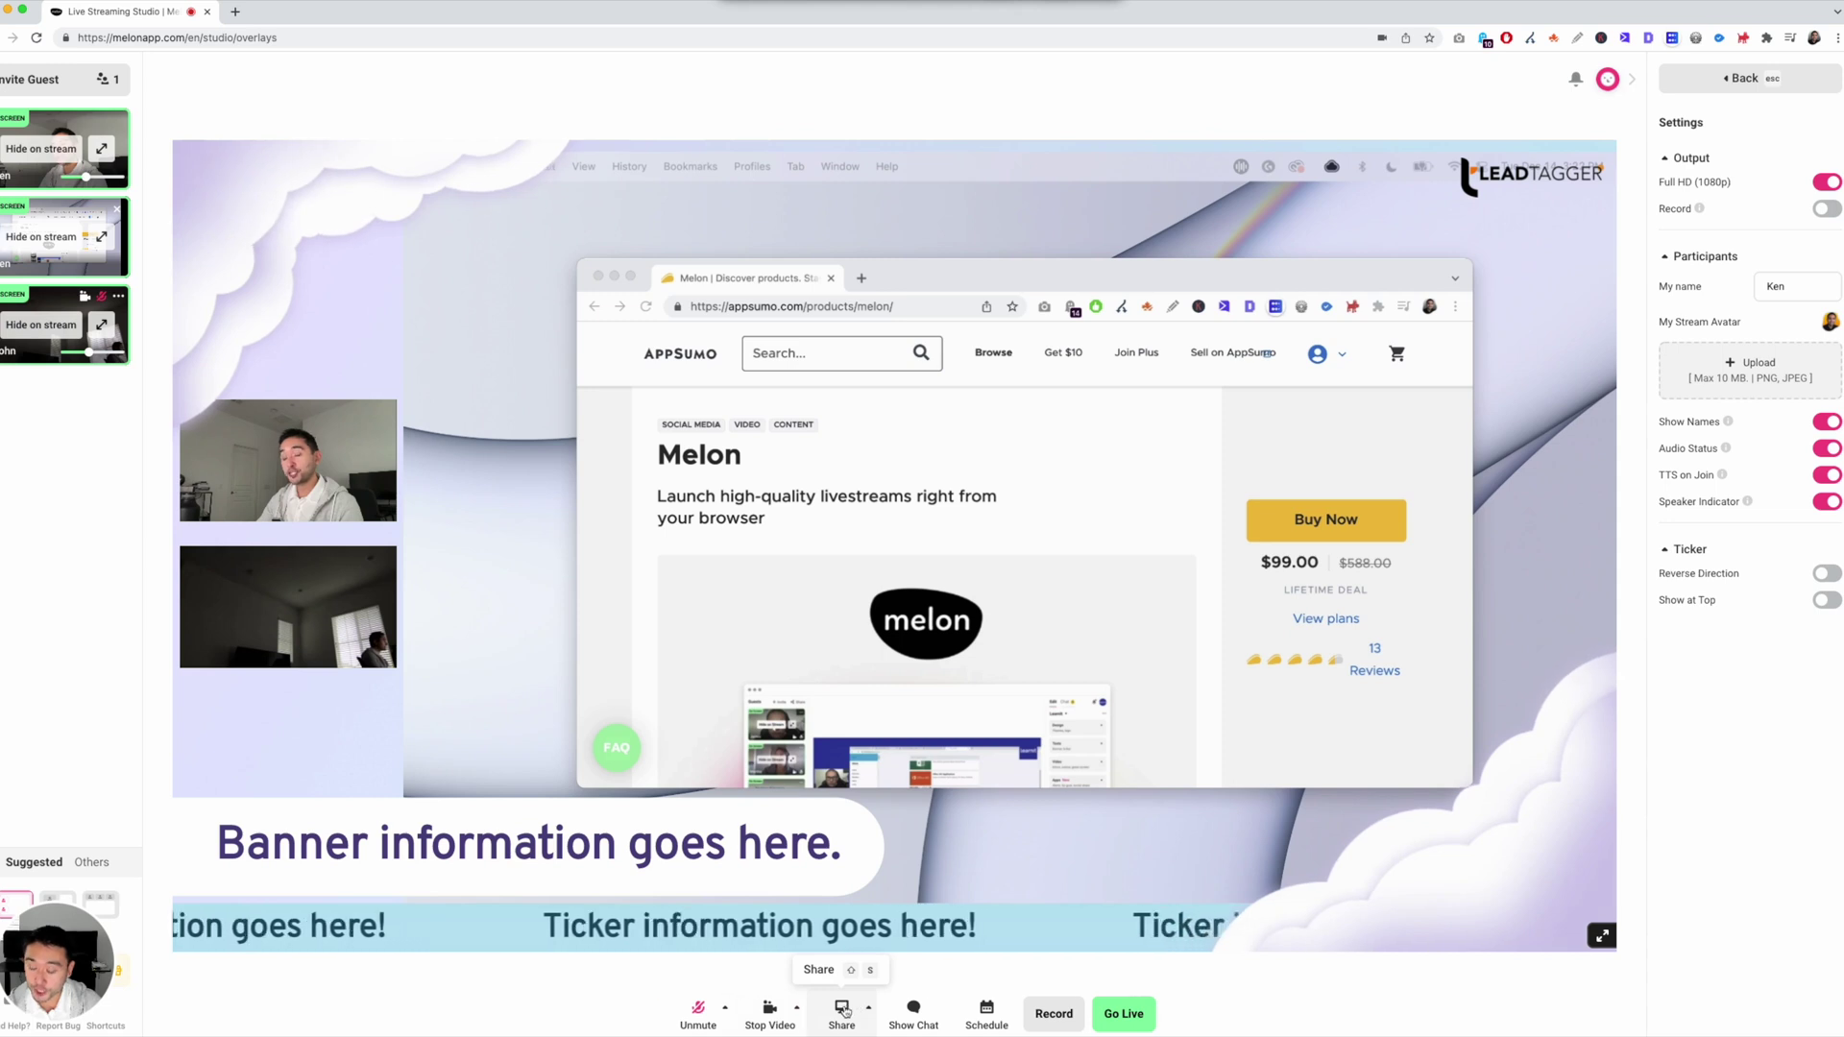
# Open the stream chat and the scheduled broadcasts list, then start a new broadcast.
pyautogui.click(913, 1010)
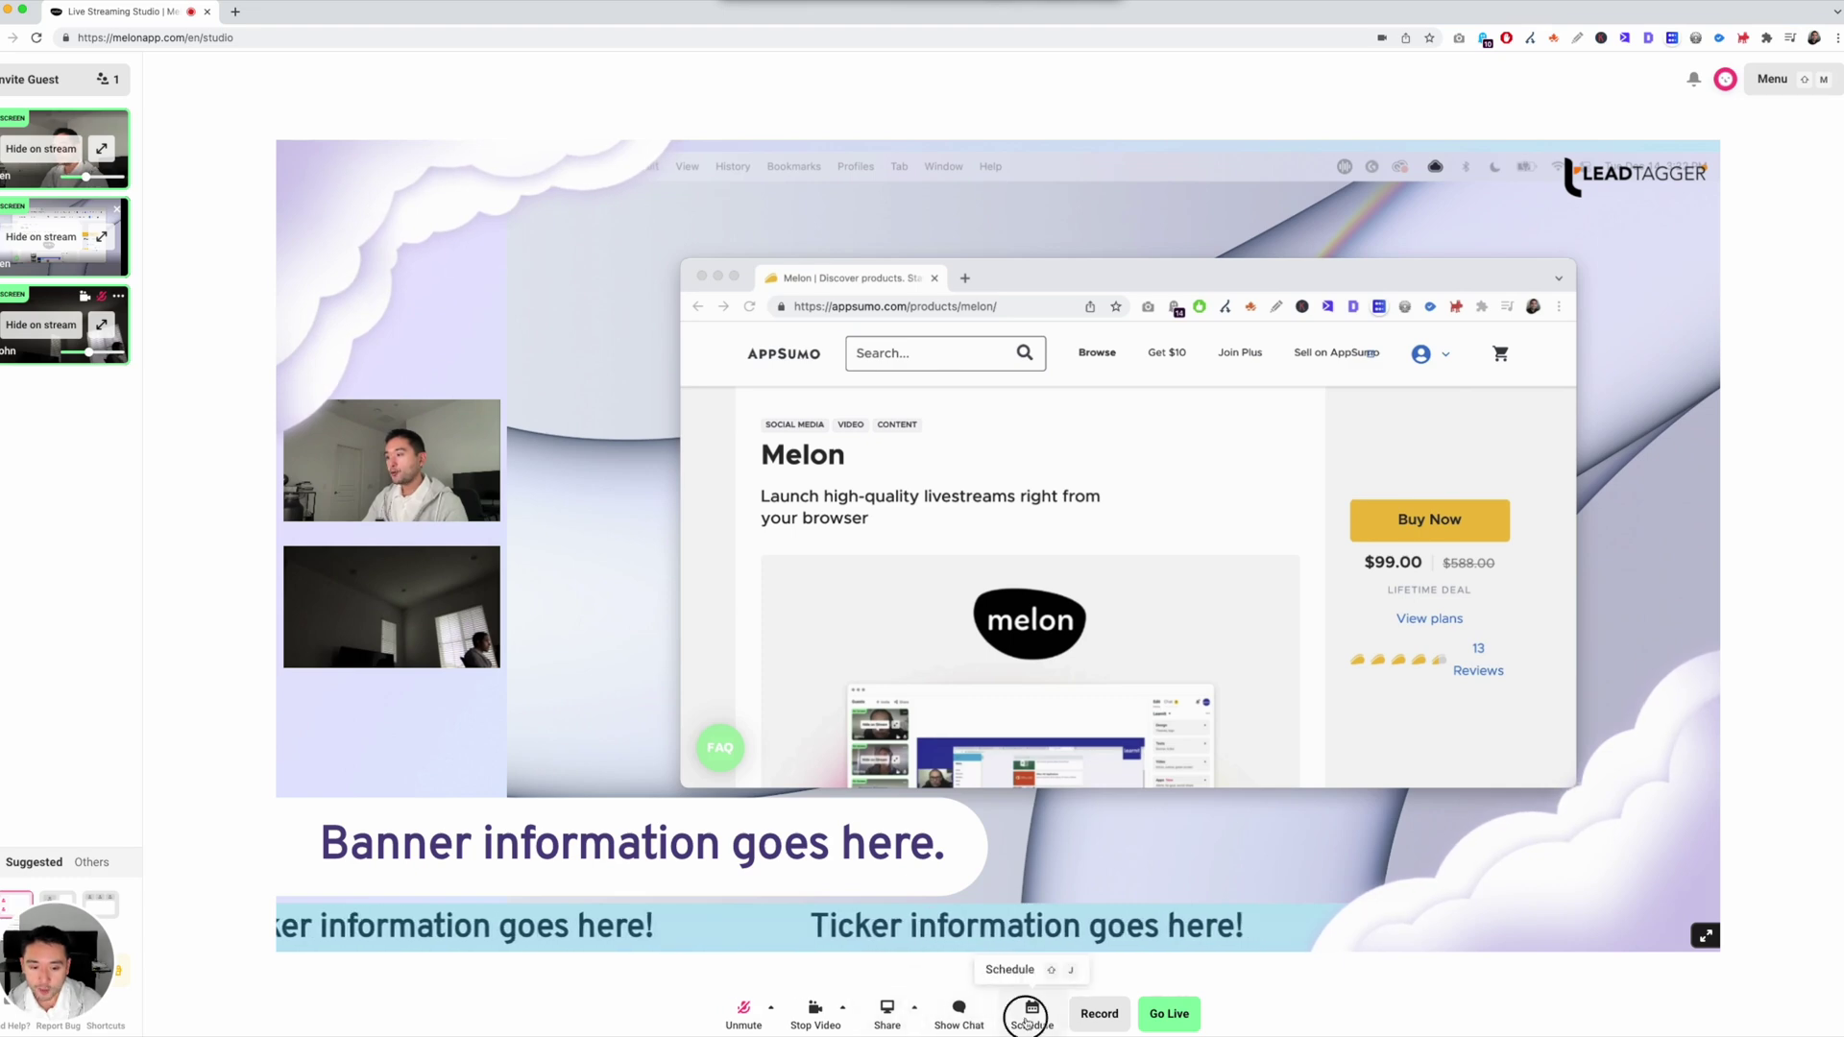
pyautogui.click(986, 1010)
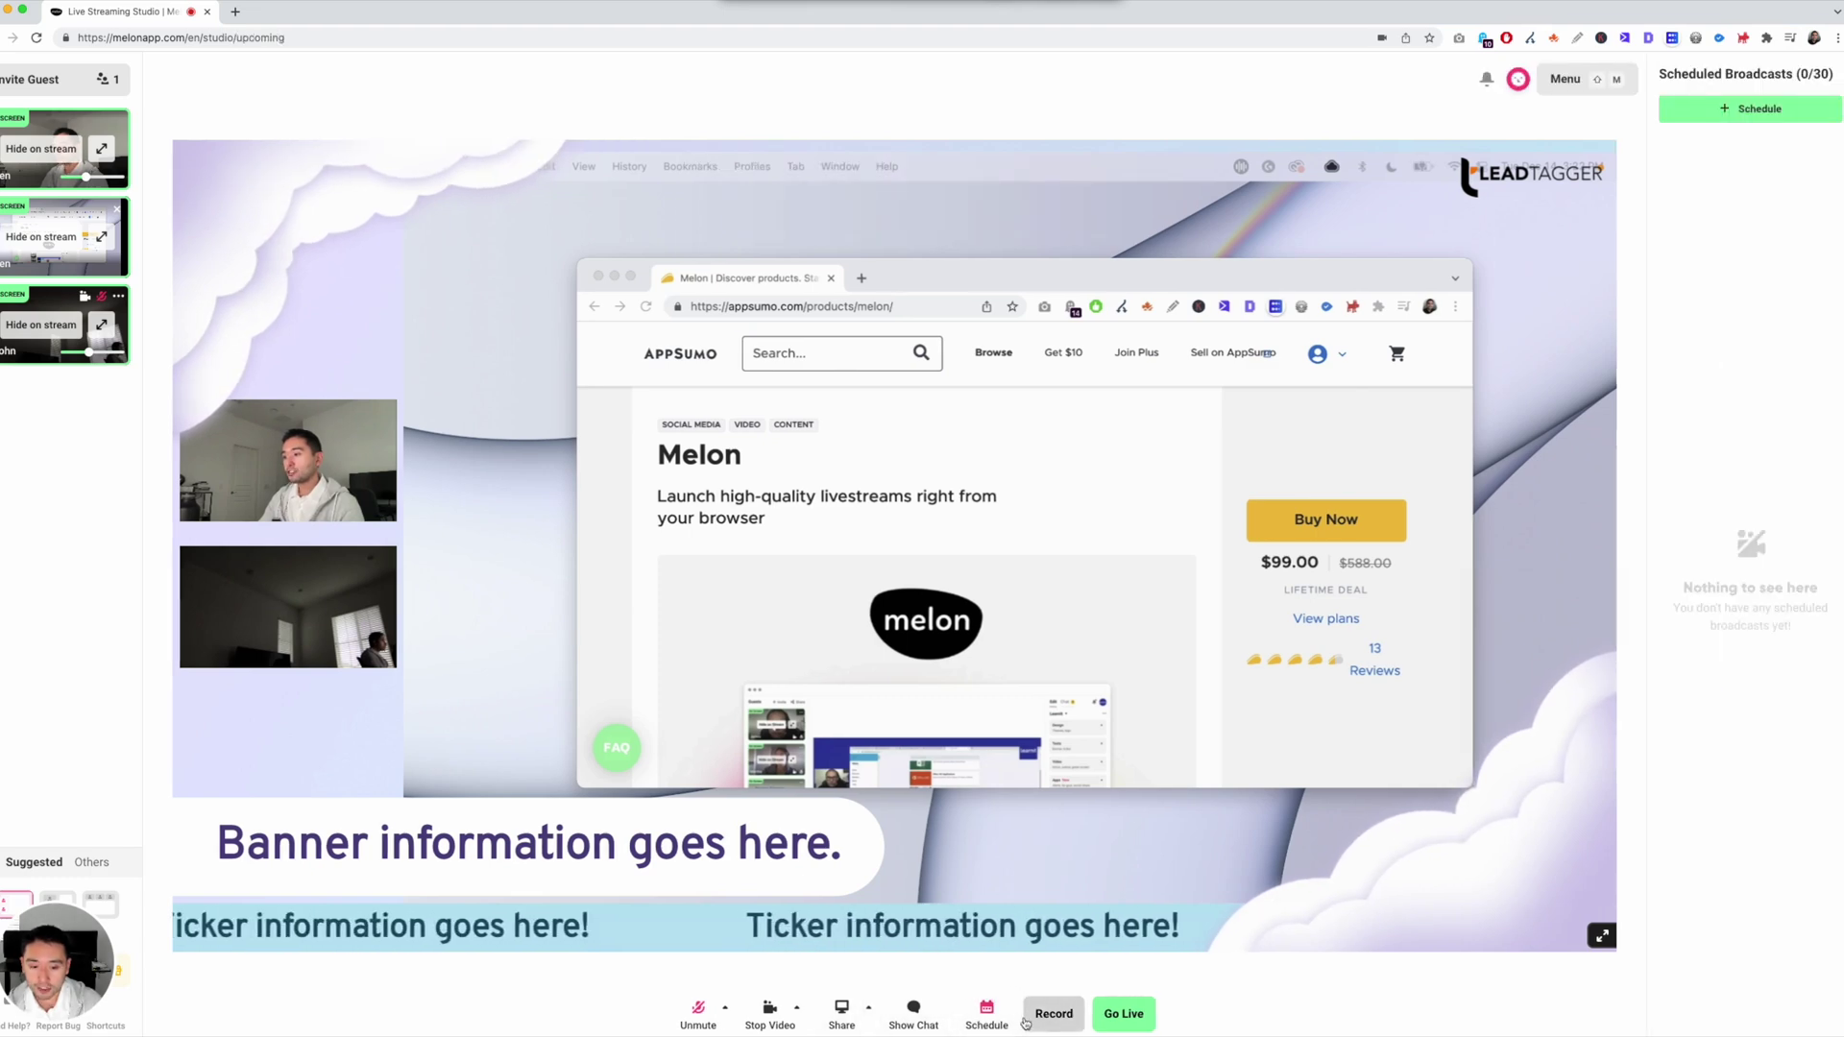
pyautogui.click(1729, 114)
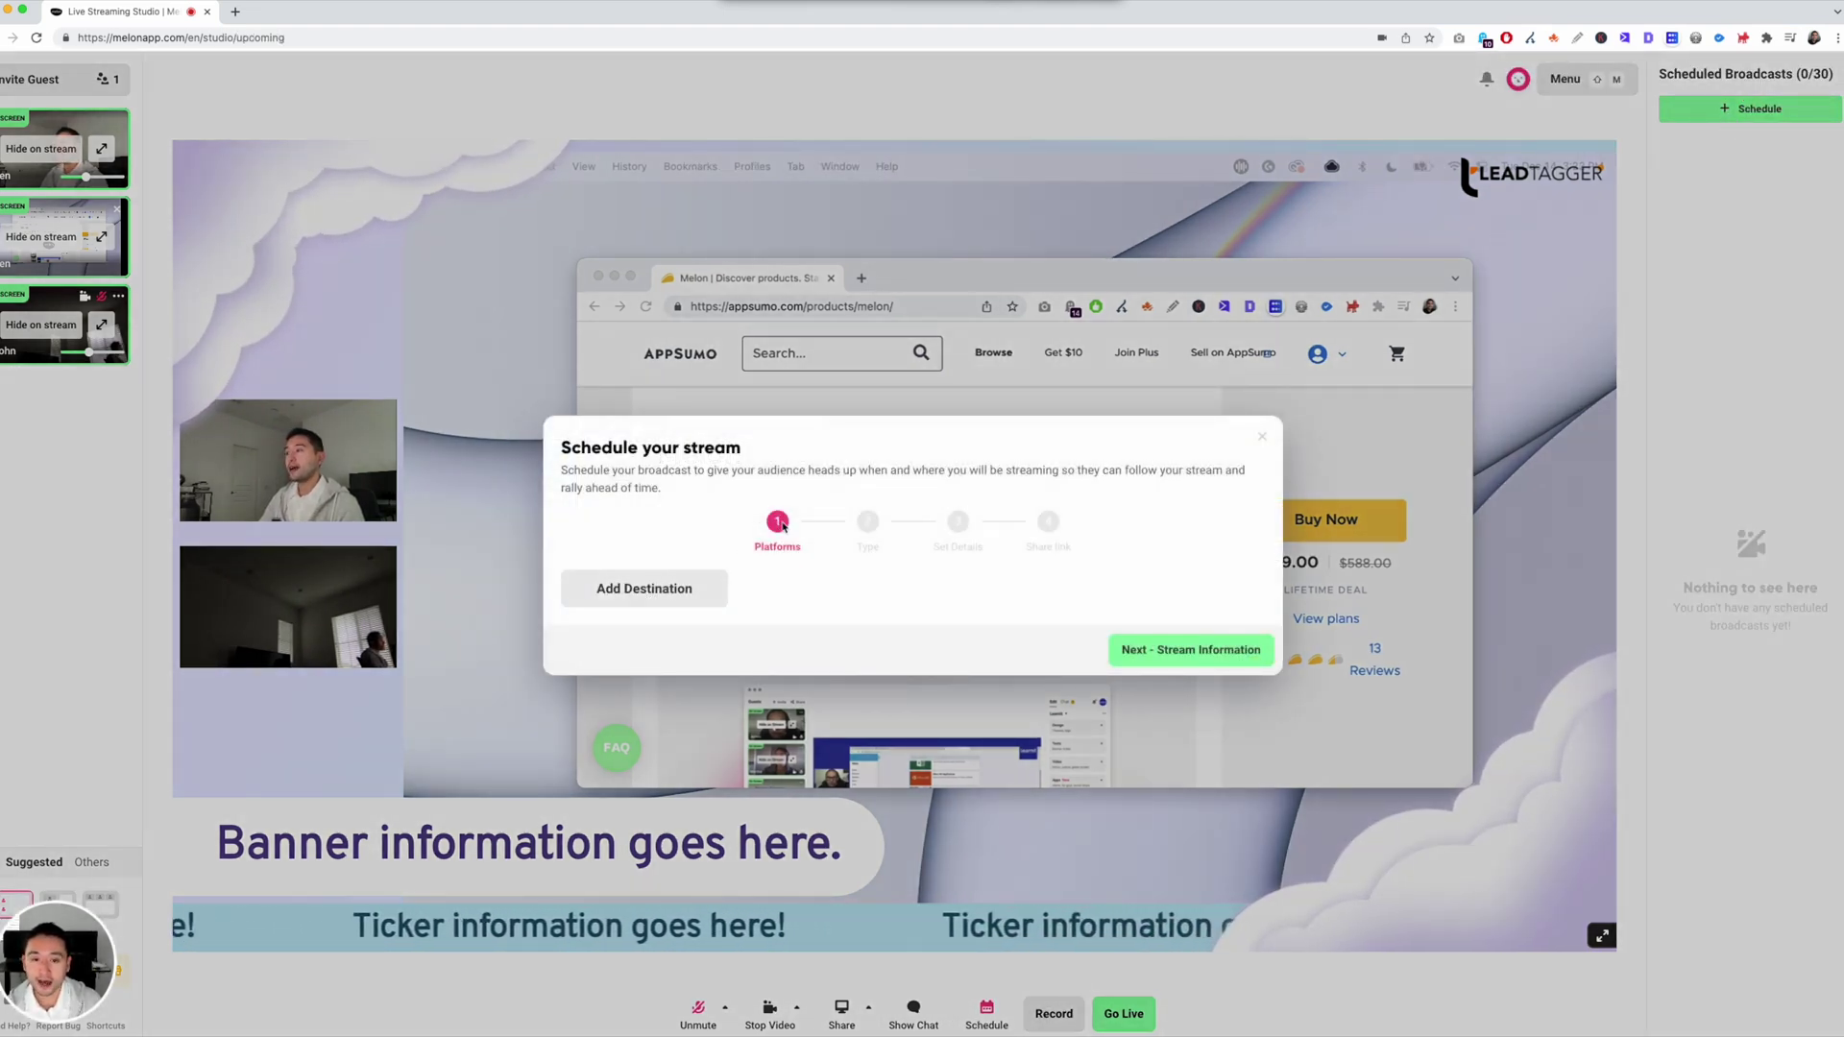
# Look at the streaming platform choices, then back out and close the stream scheduler.
pyautogui.click(631, 606)
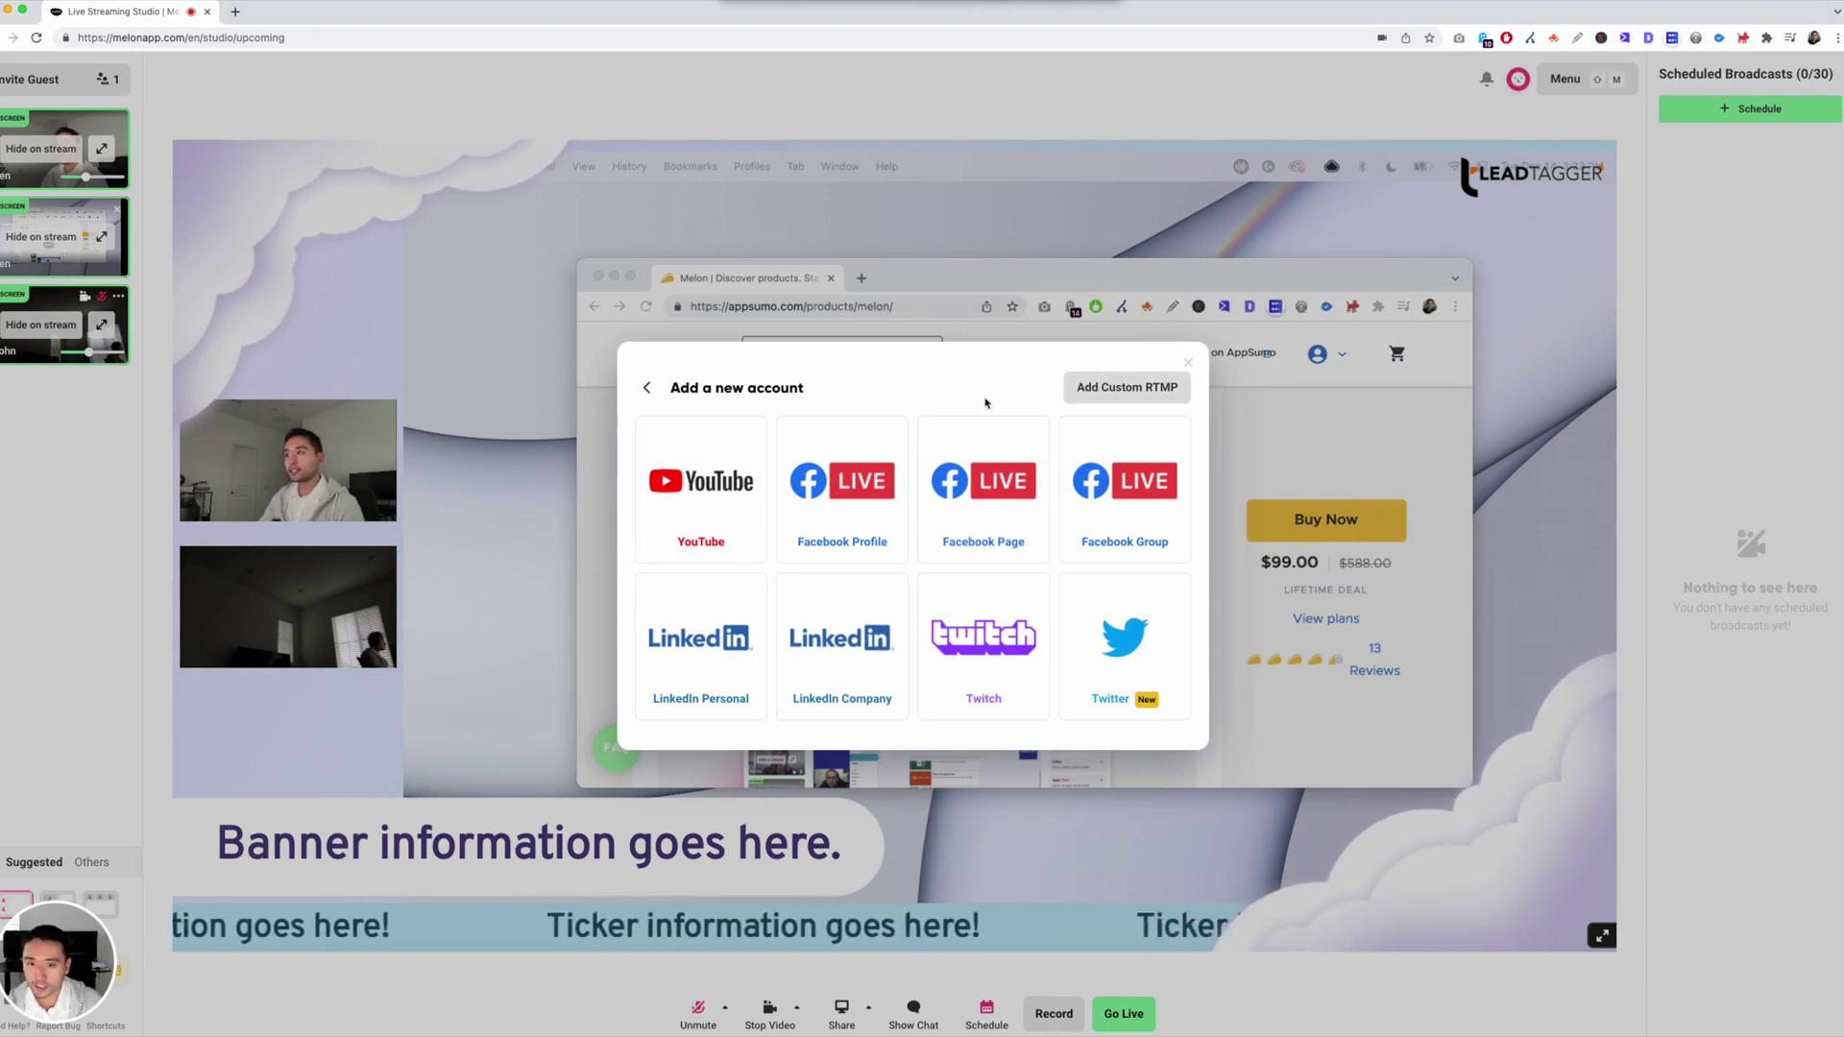
pyautogui.click(646, 387)
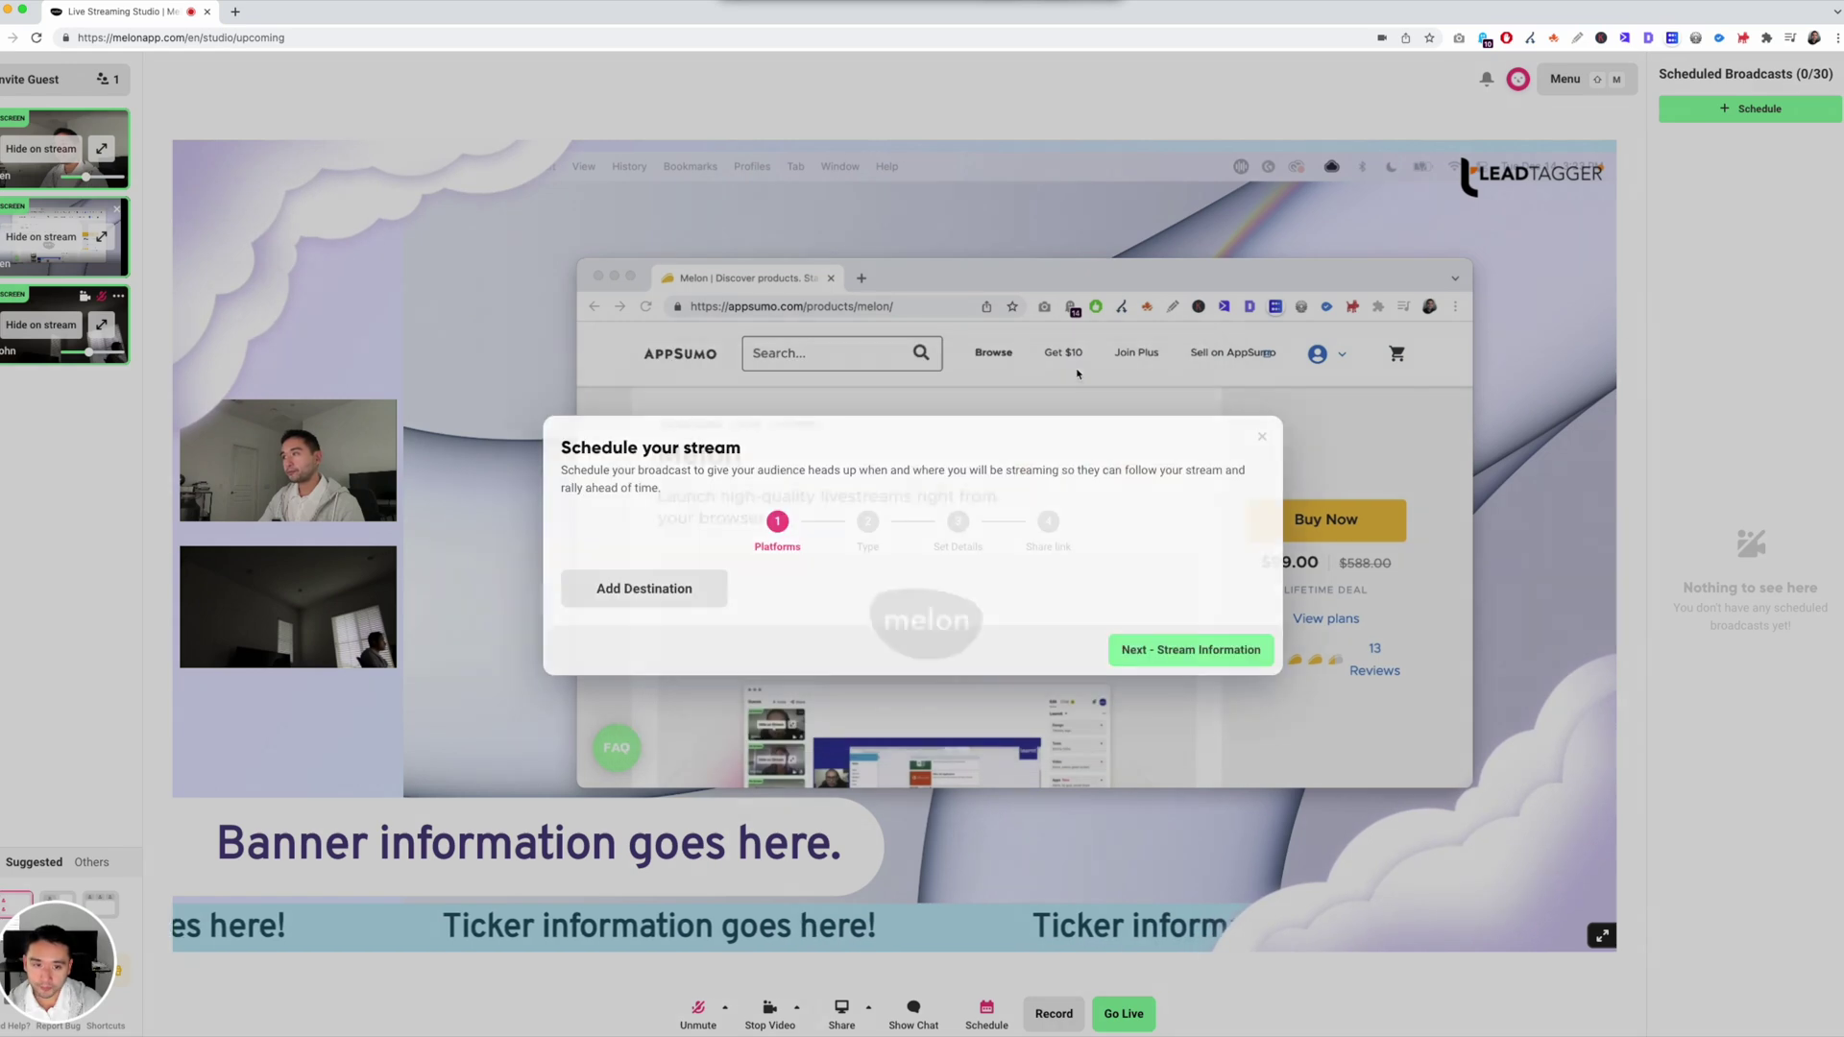
pyautogui.click(1264, 438)
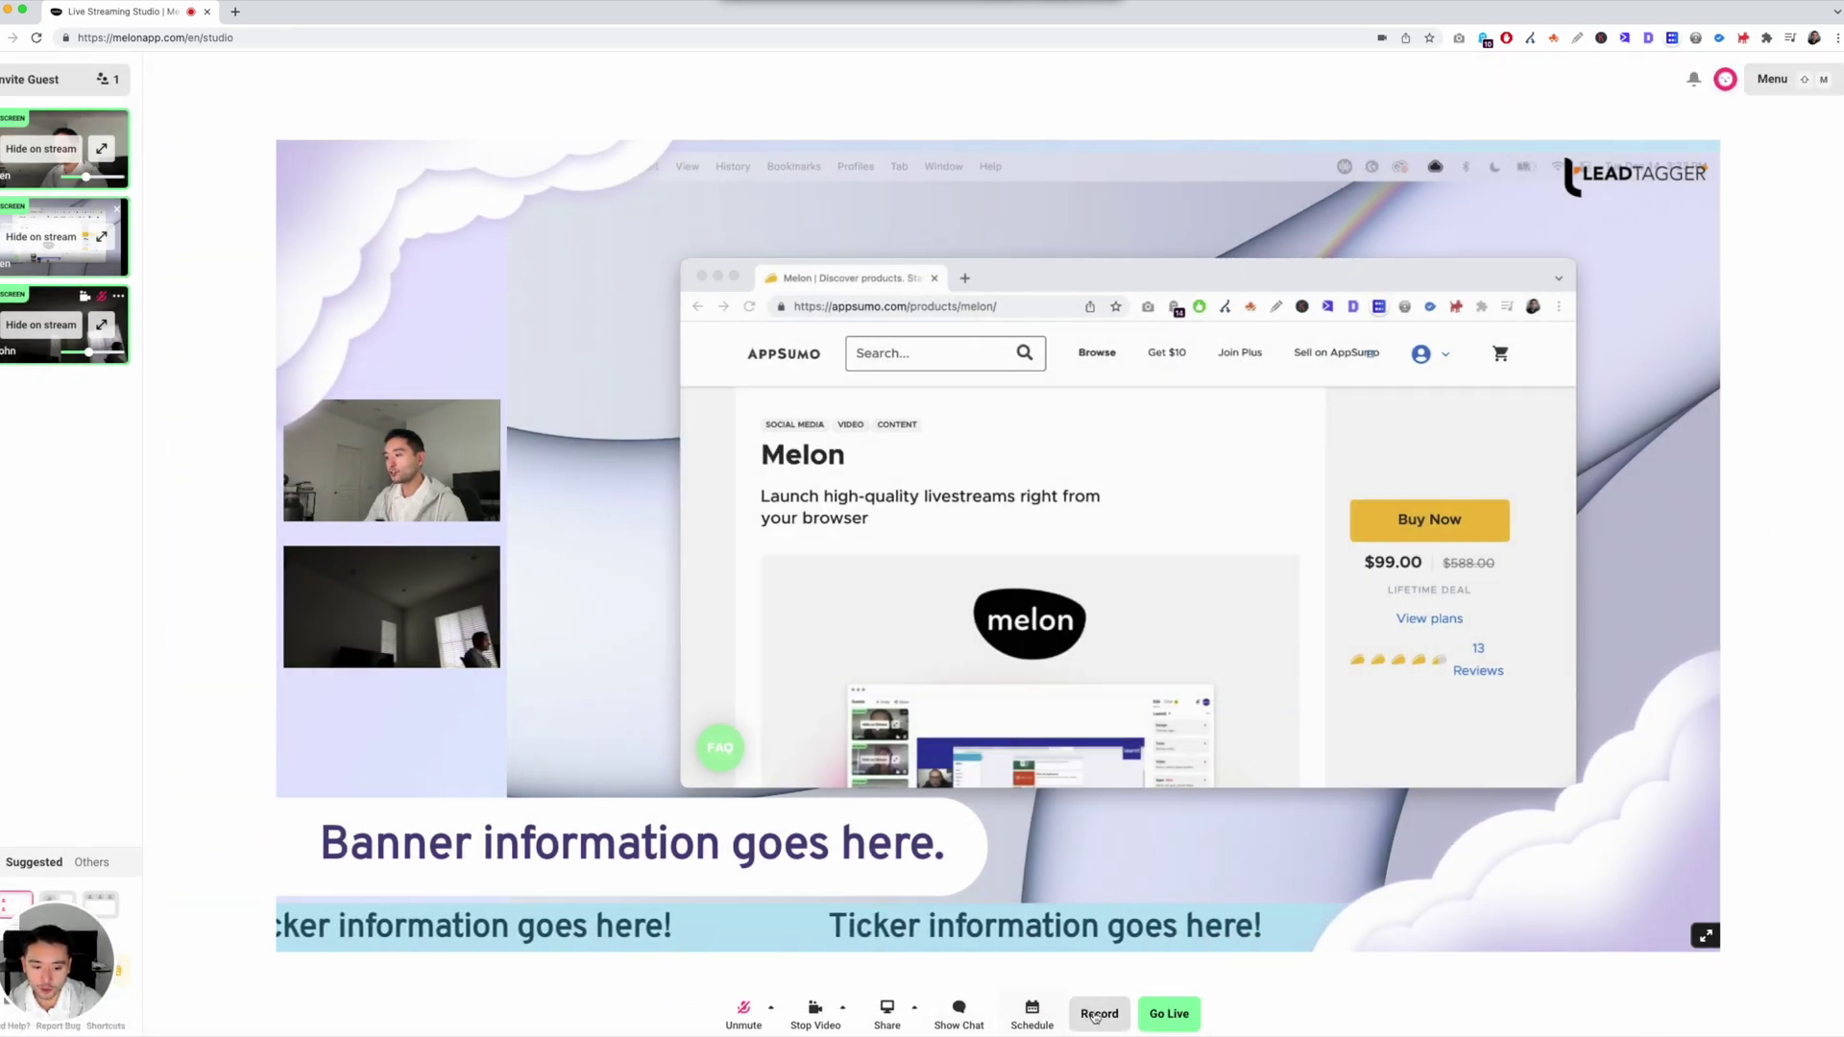
# Browse the Go Live destination platforms, close those dialogs and bring up studio Settings.
pyautogui.click(1170, 1014)
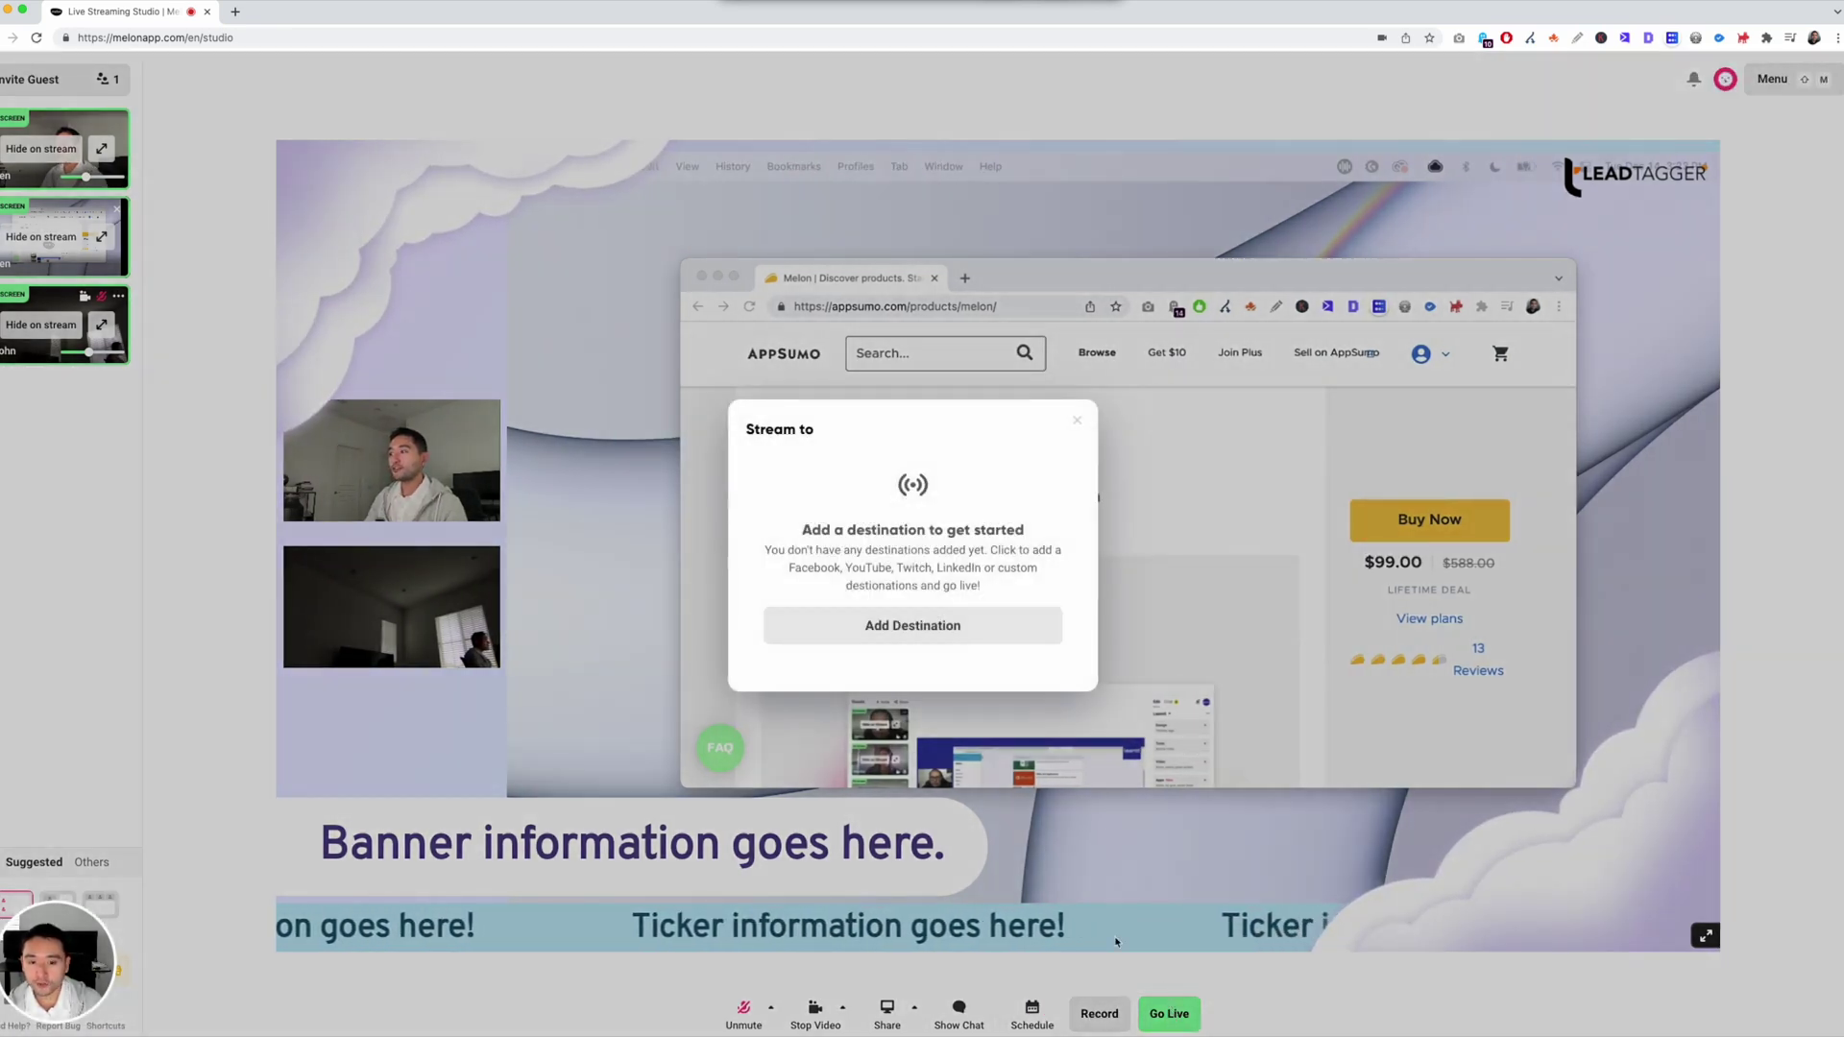
pyautogui.click(892, 634)
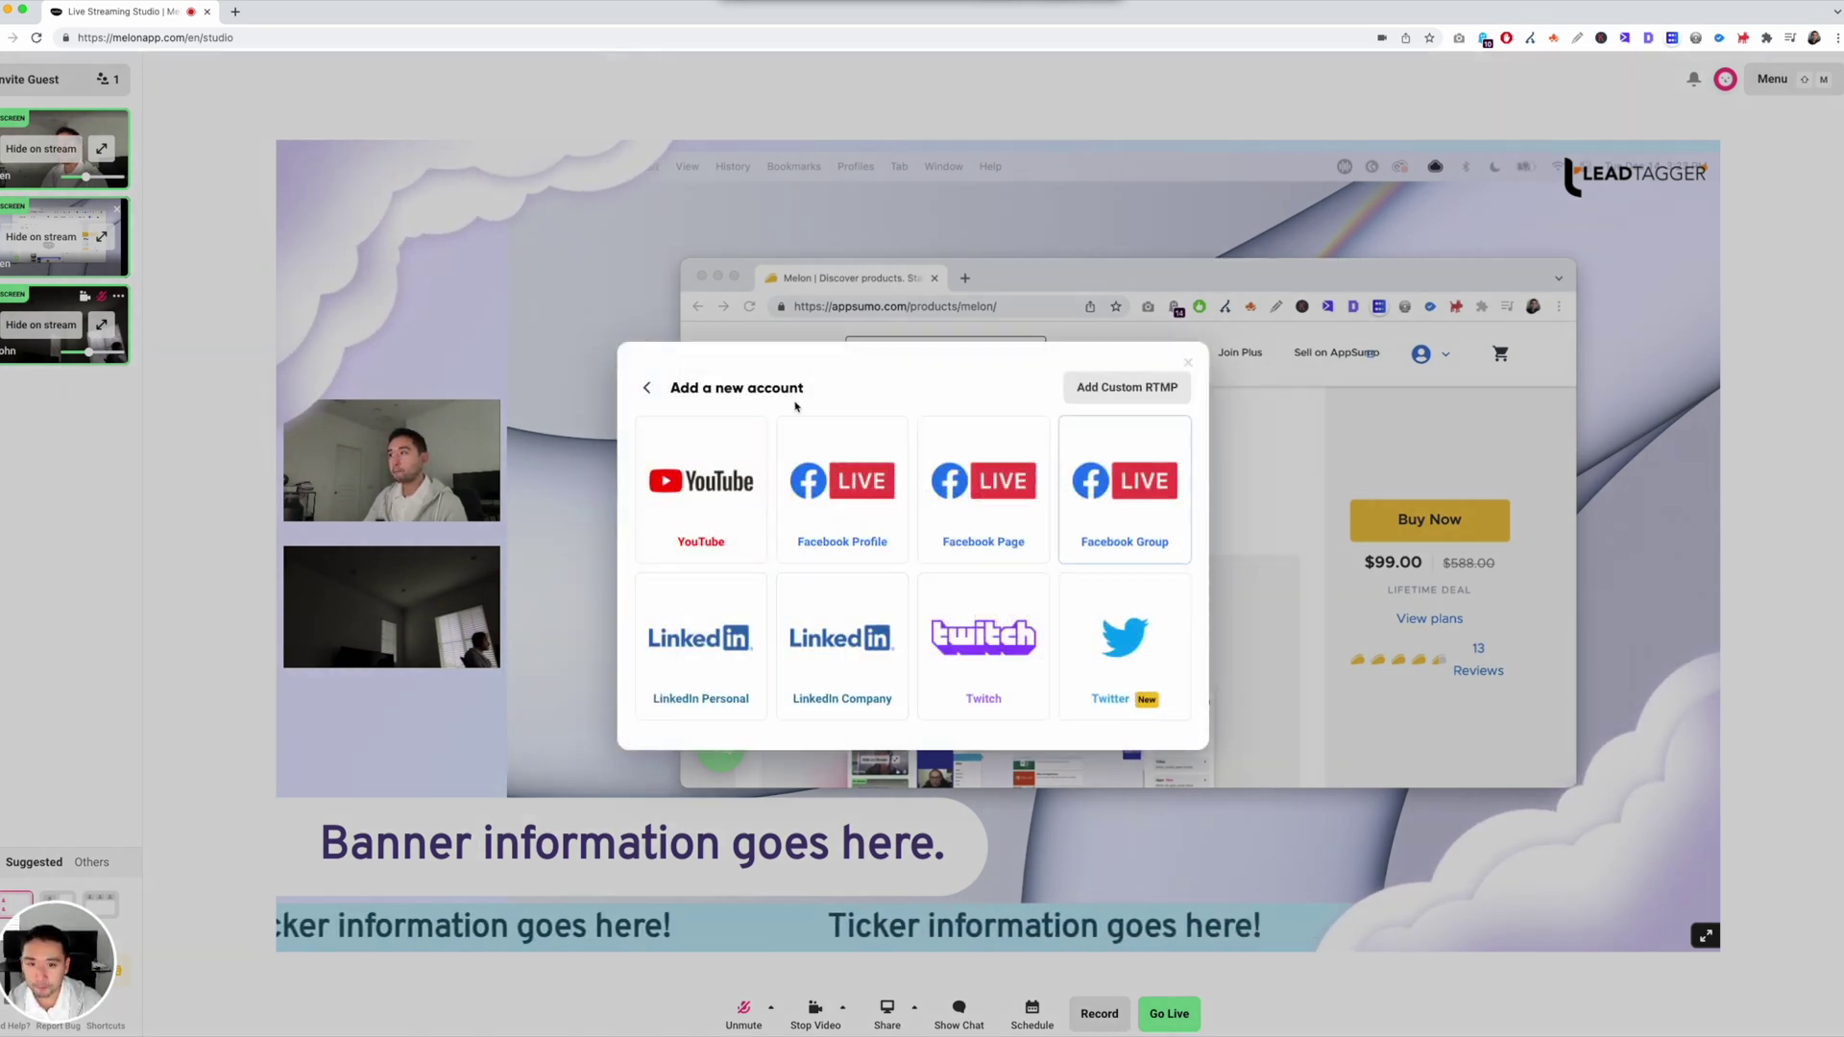
pyautogui.click(1186, 365)
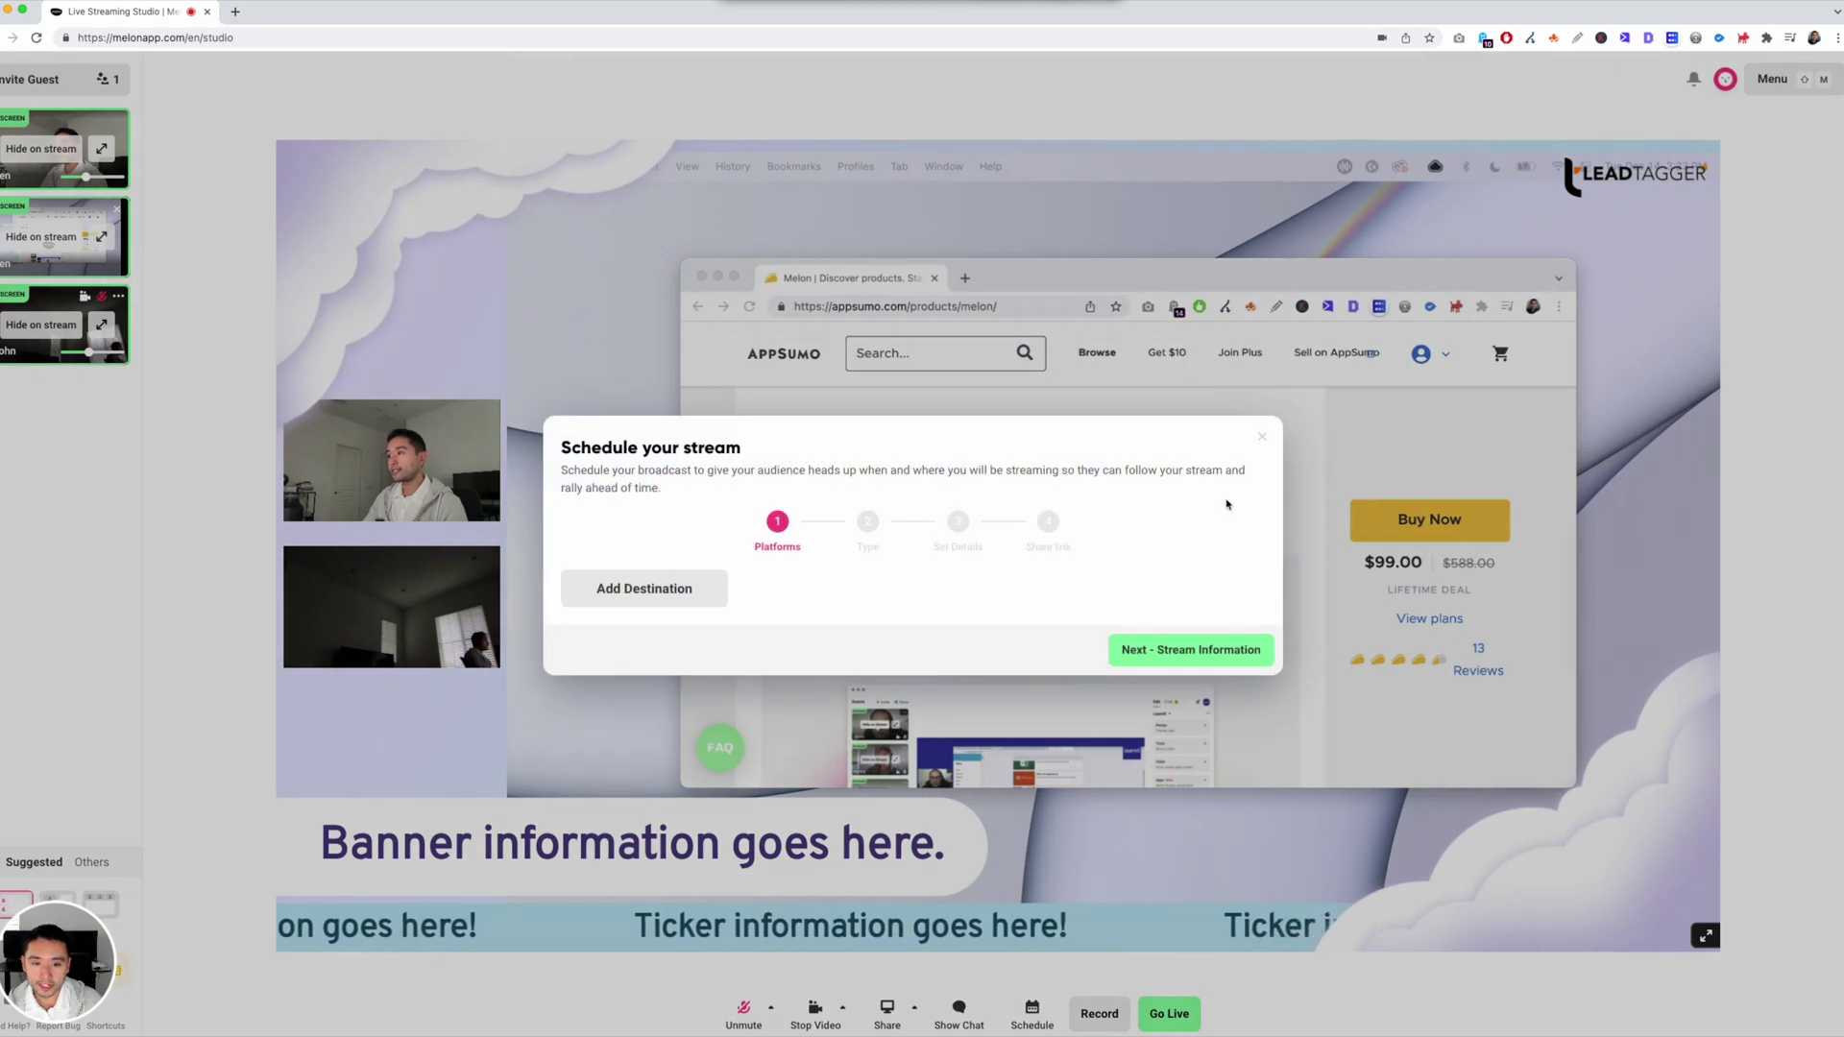
pyautogui.click(1262, 441)
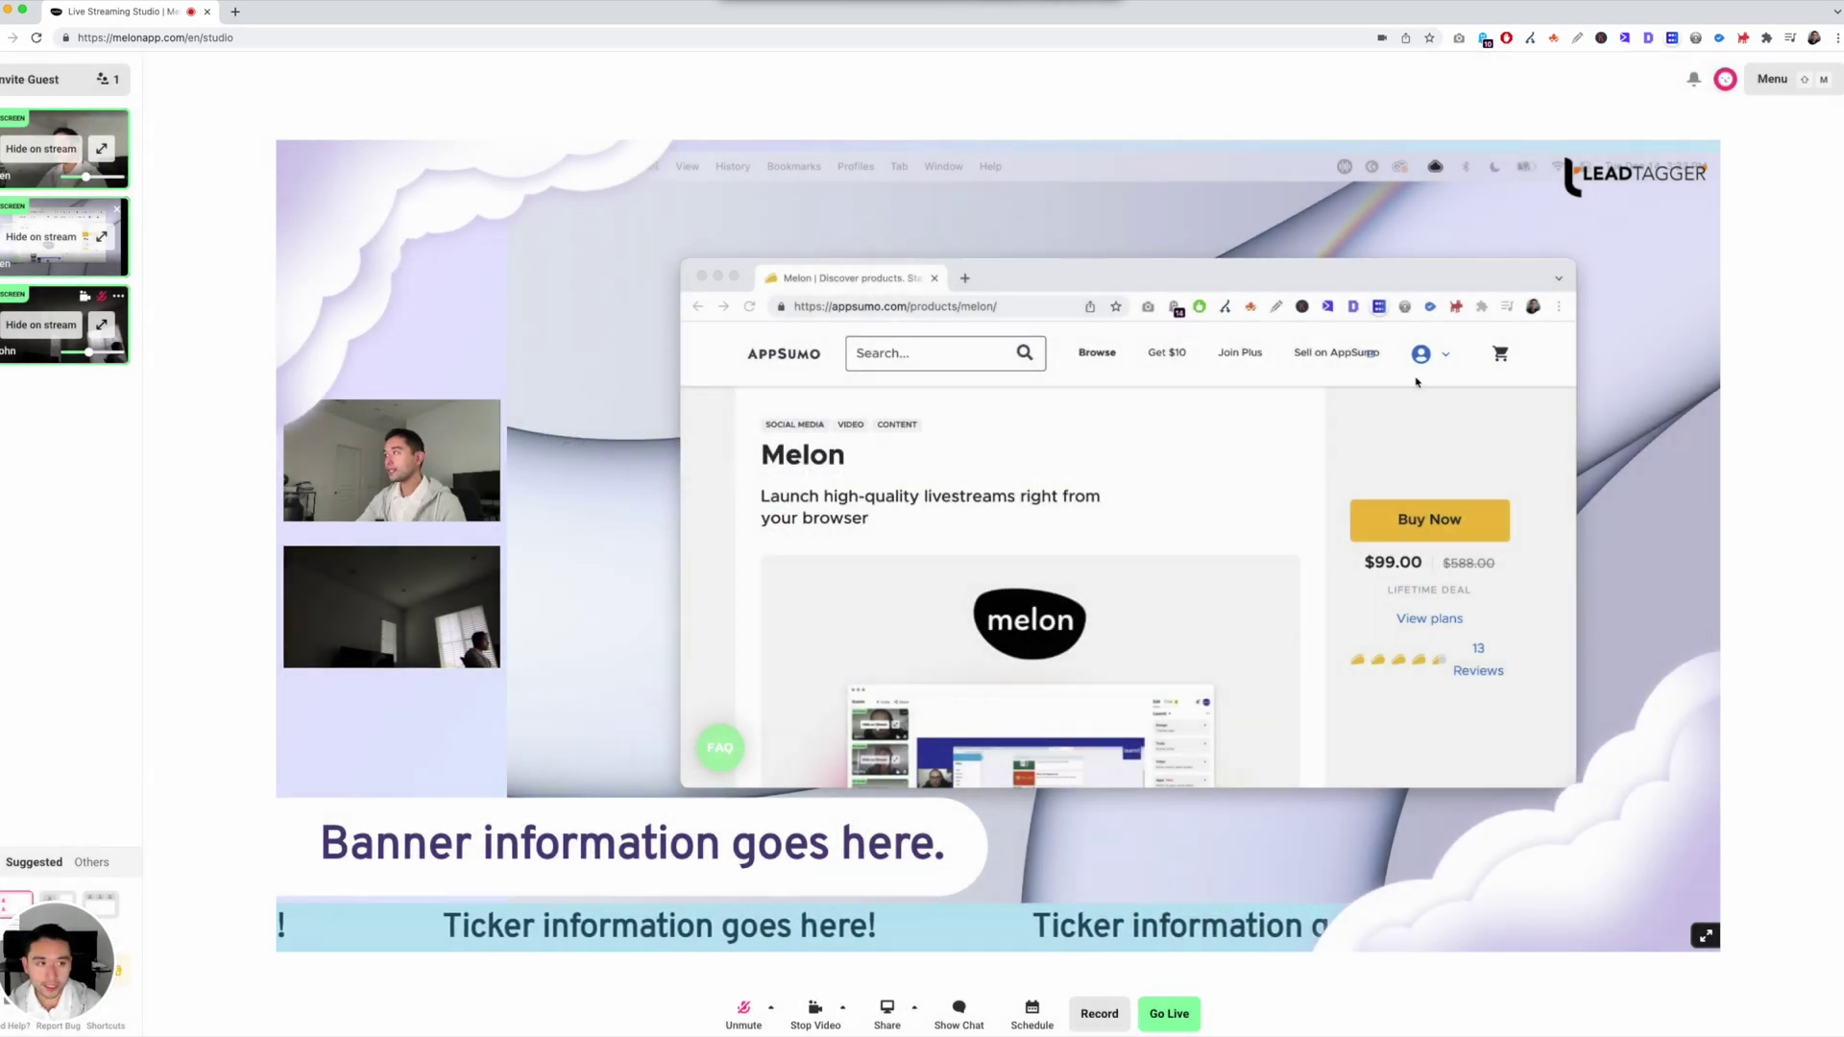
pyautogui.click(1769, 84)
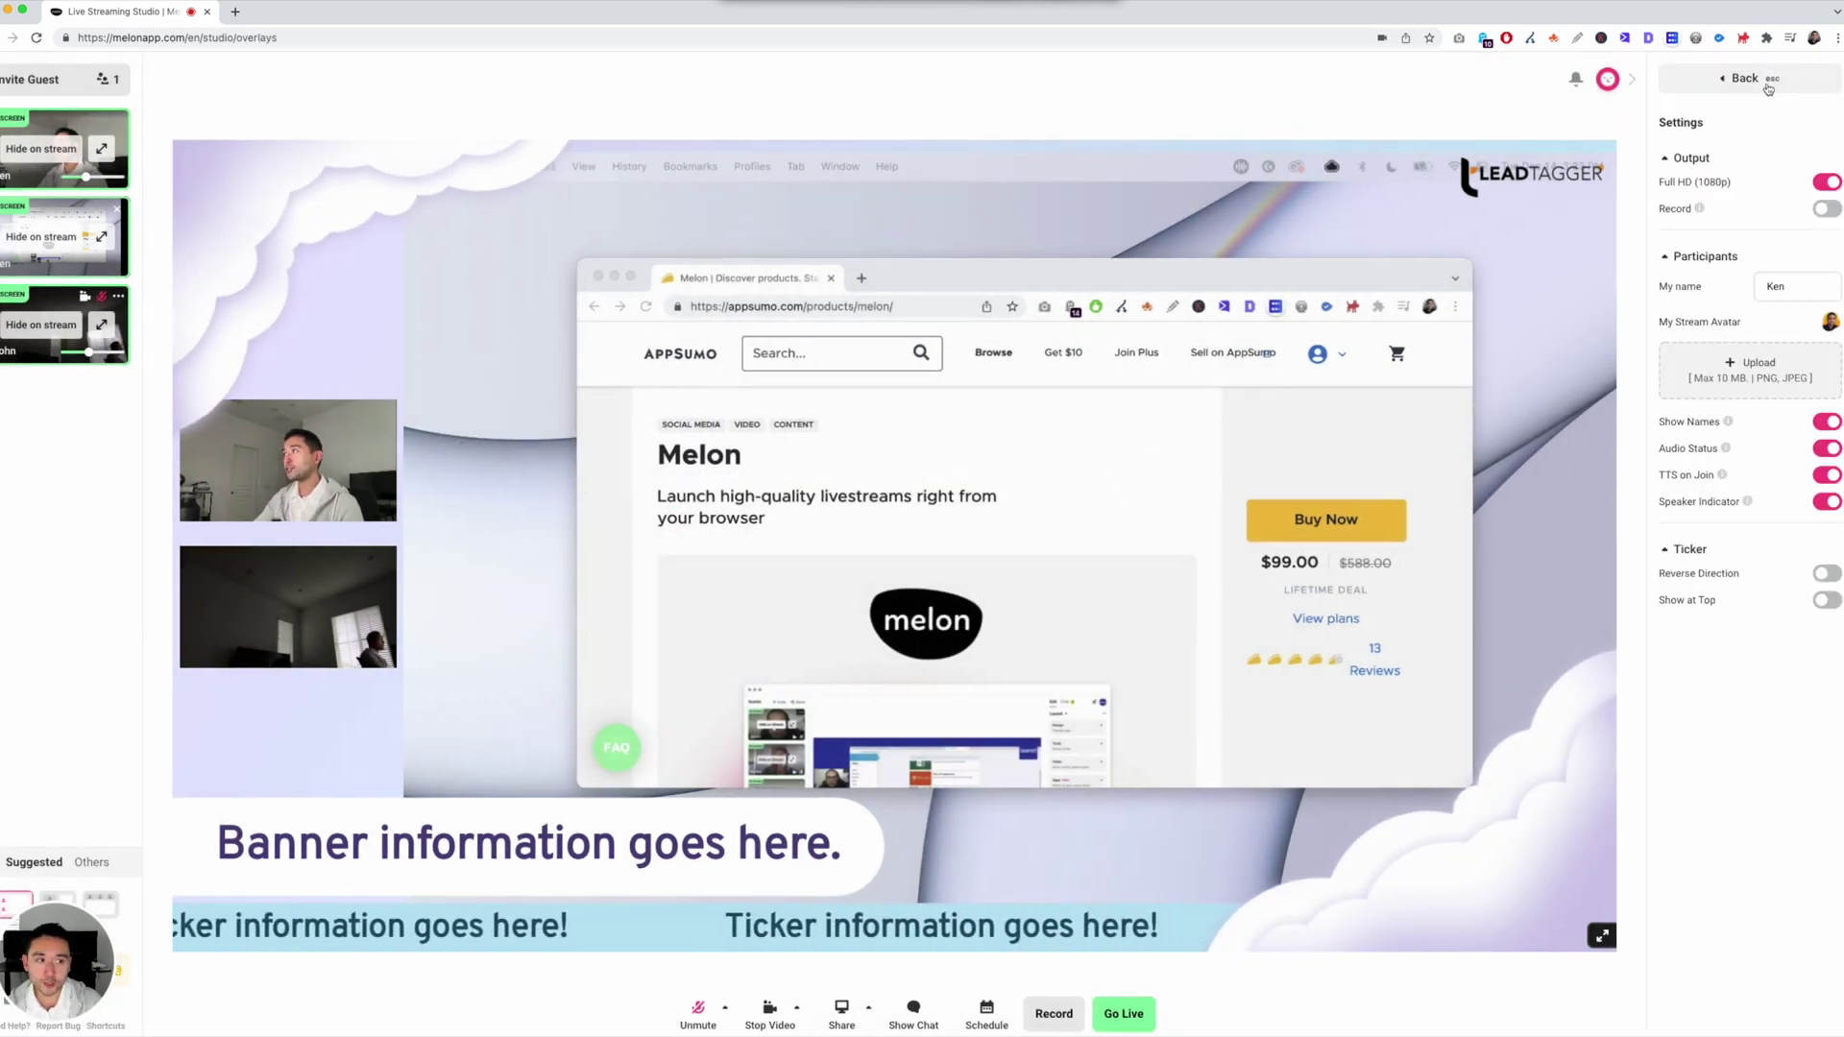
# Return to the category list and keep the Default Profile selected.
pyautogui.click(1687, 83)
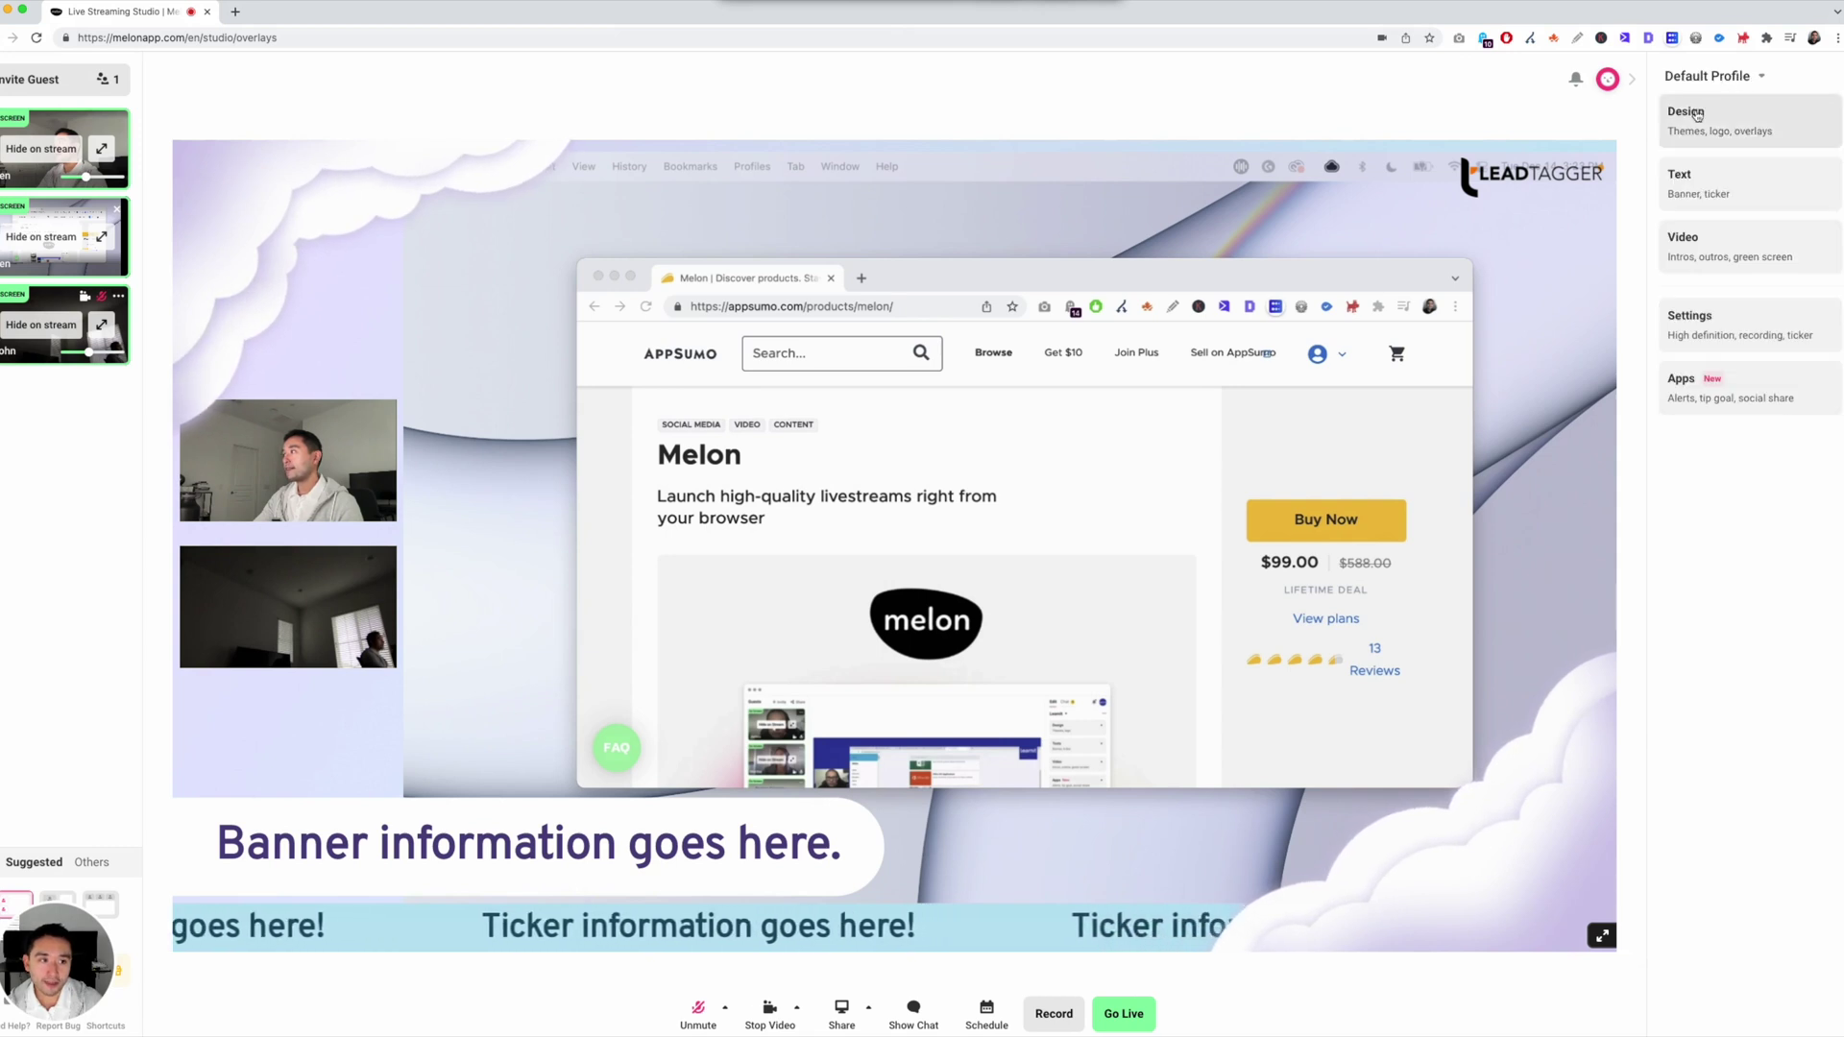
pyautogui.click(1755, 76)
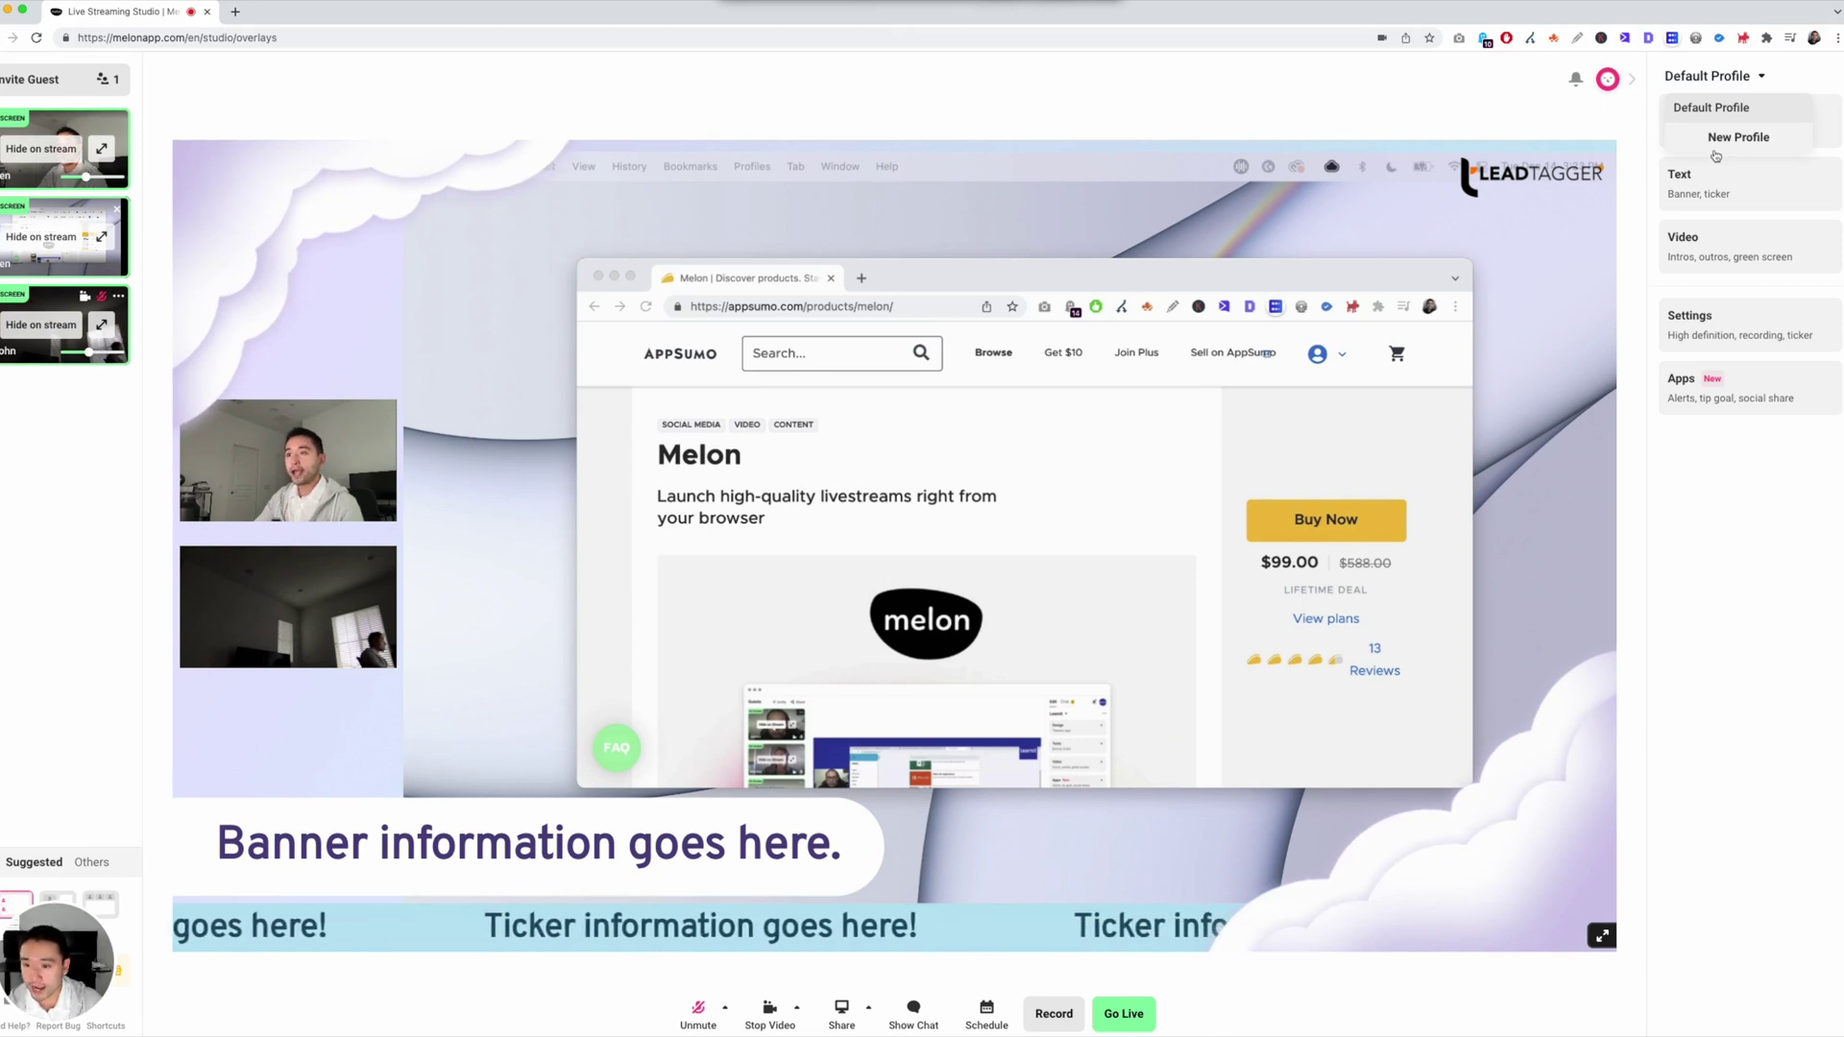
pyautogui.click(1745, 113)
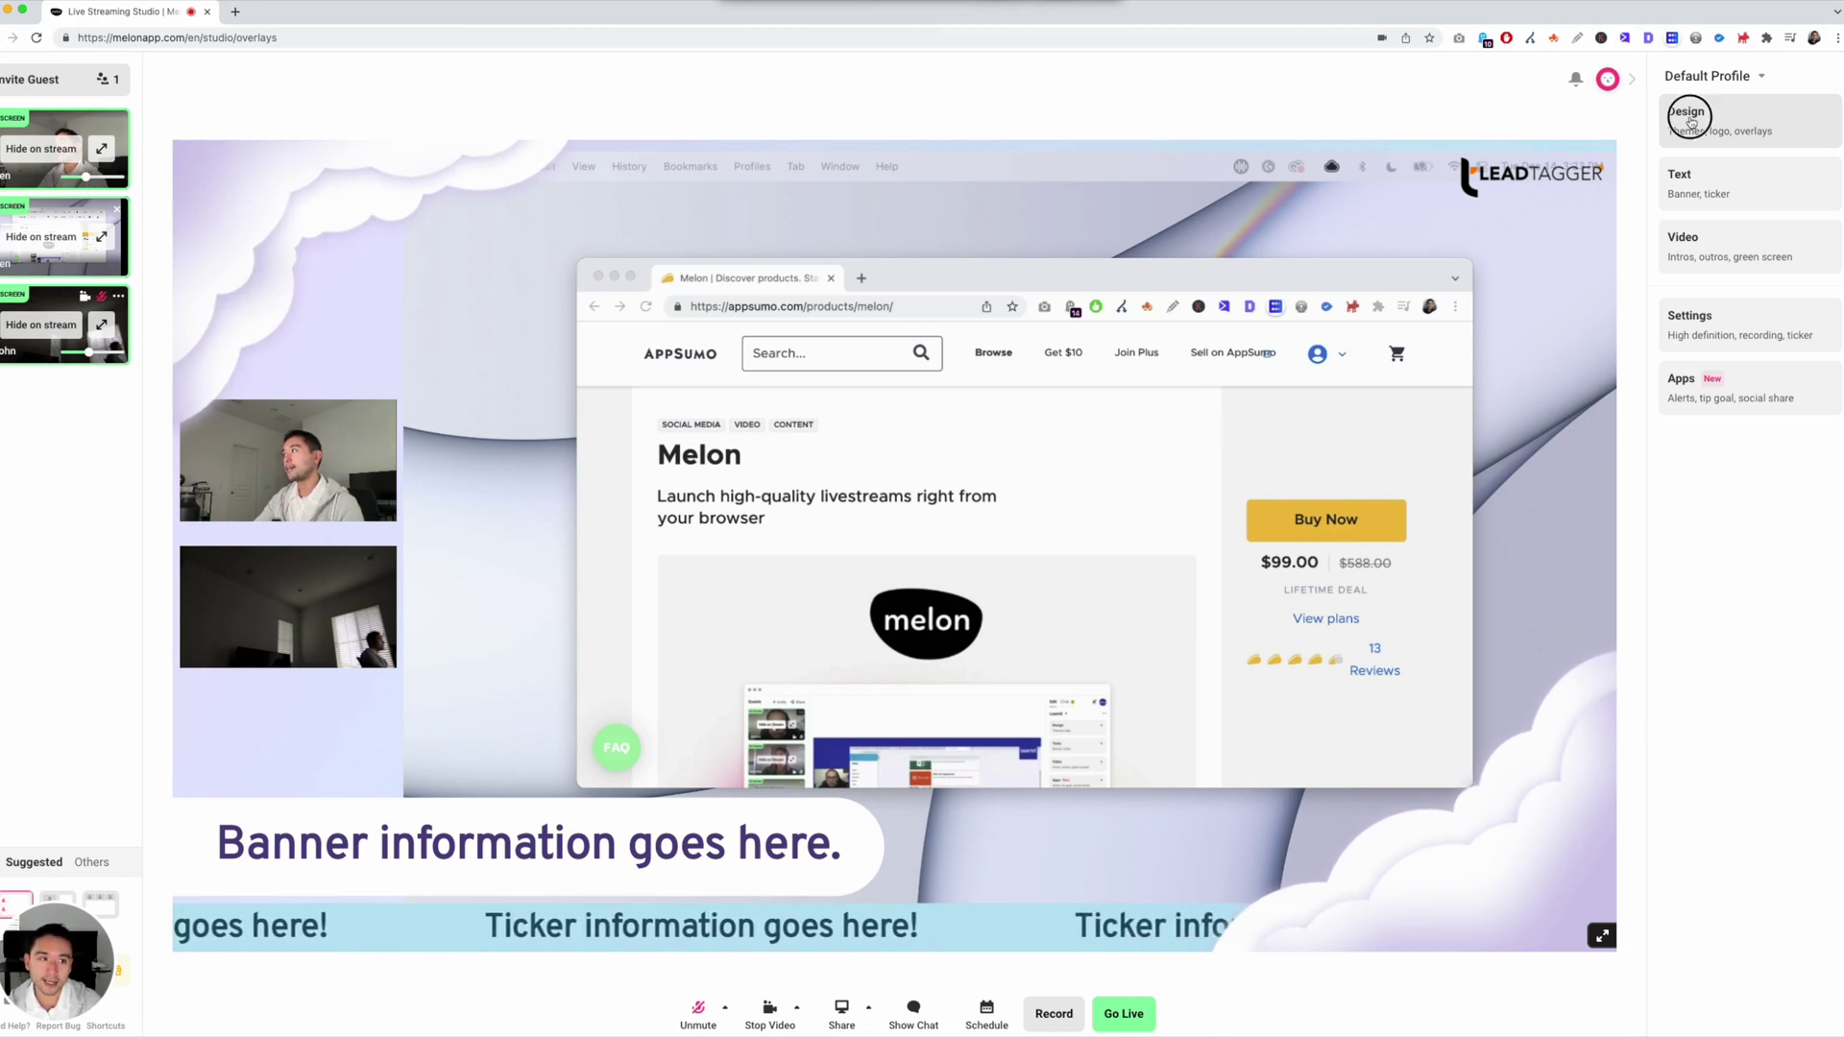
# Open the Design options and edit the current theme.
pyautogui.click(1691, 121)
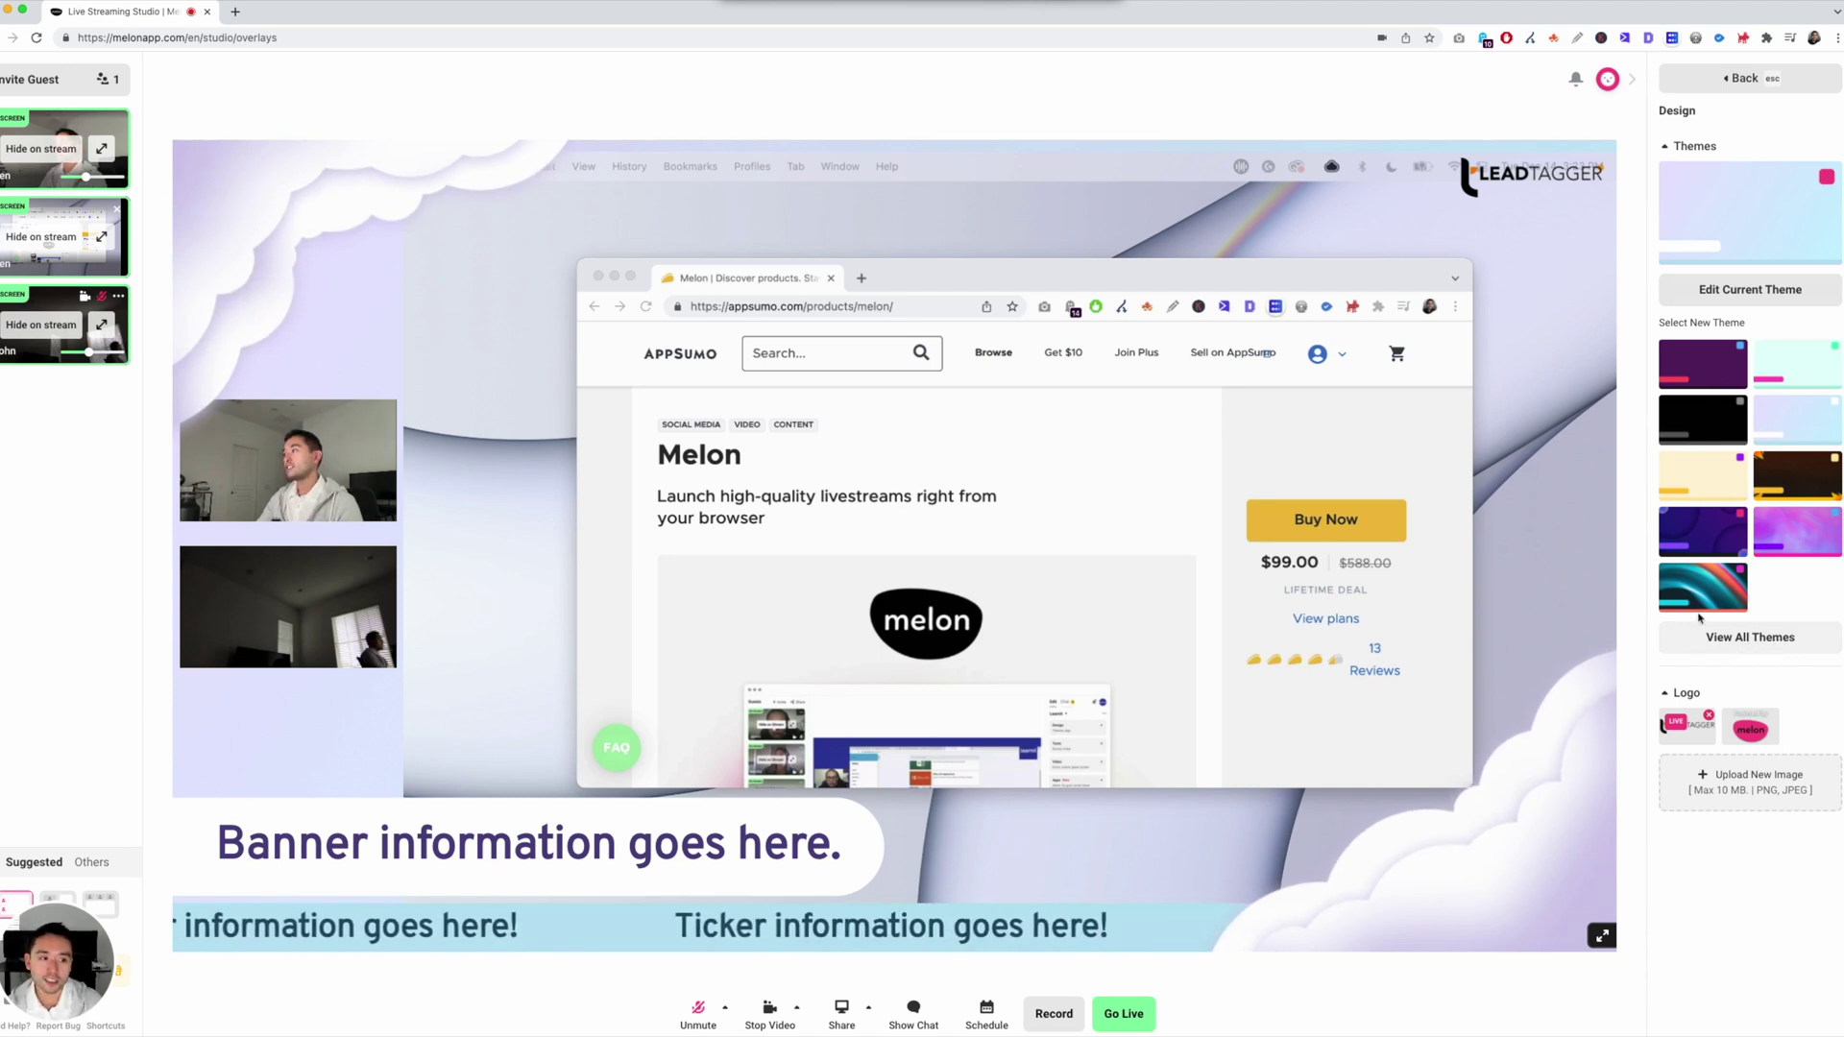
pyautogui.moveTo(1750, 219)
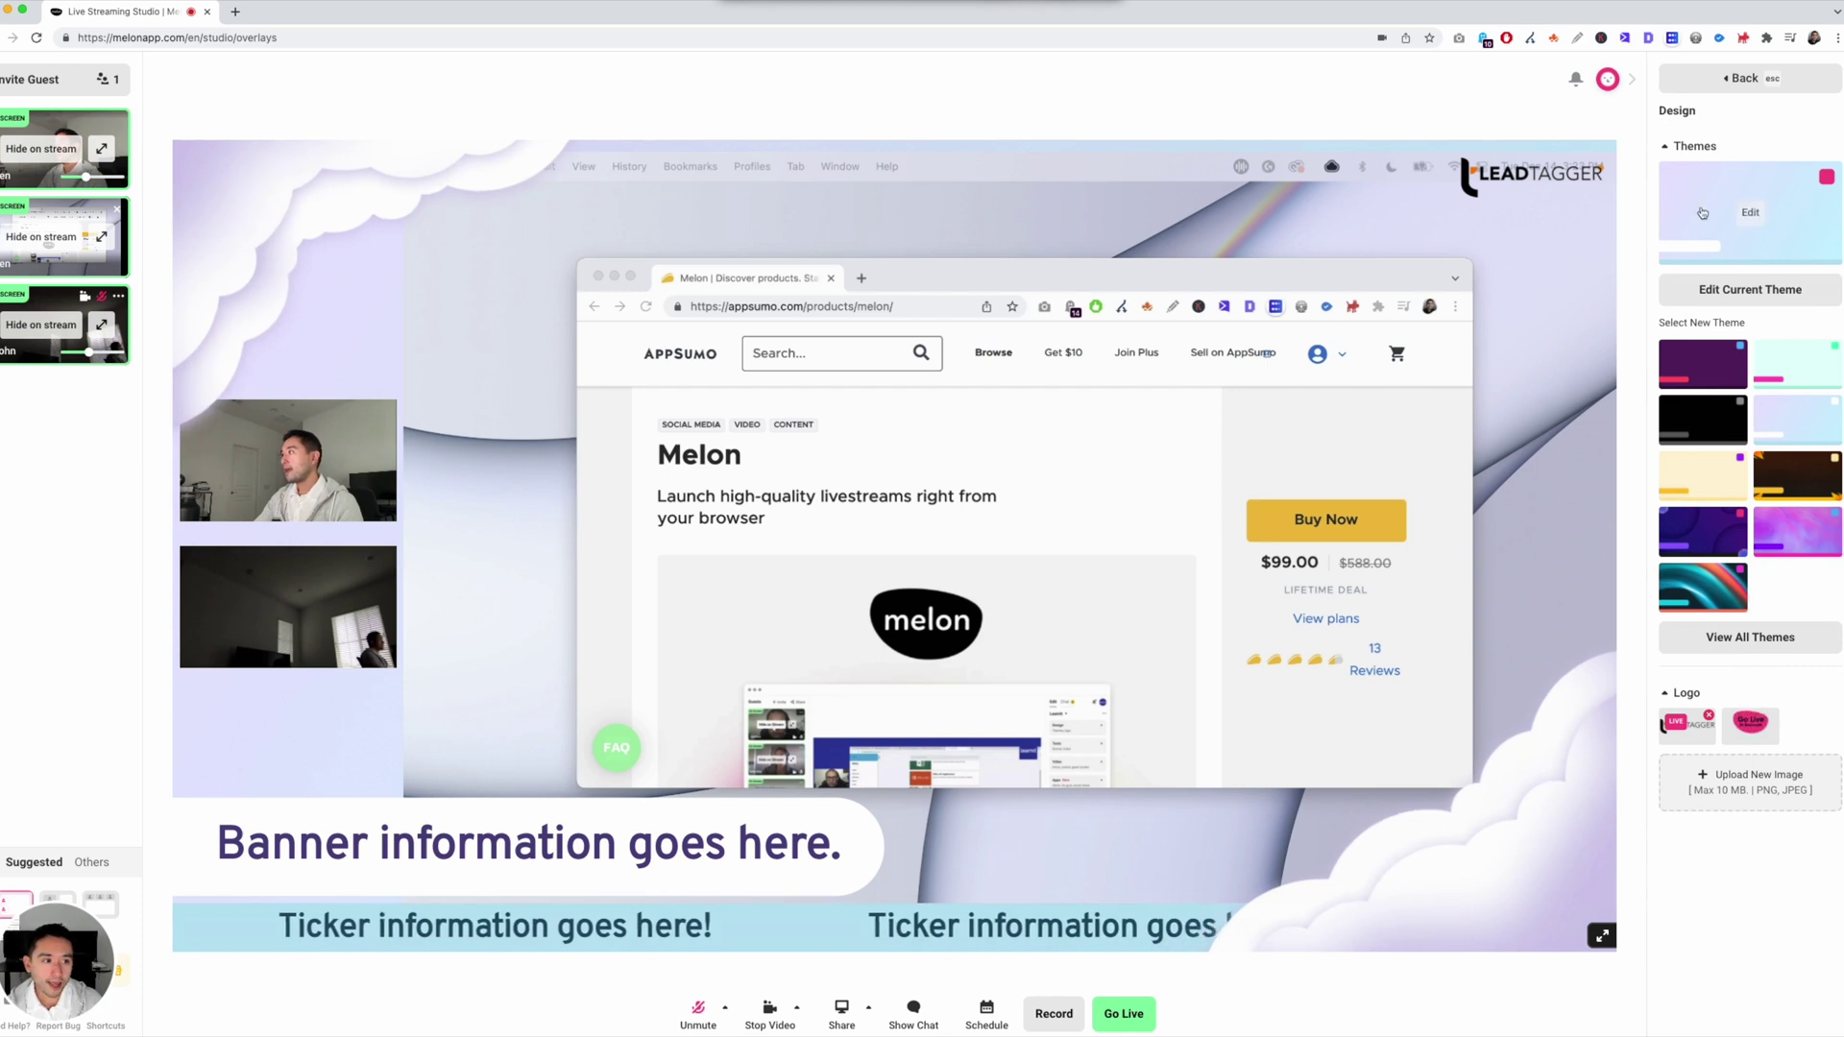
pyautogui.click(1754, 216)
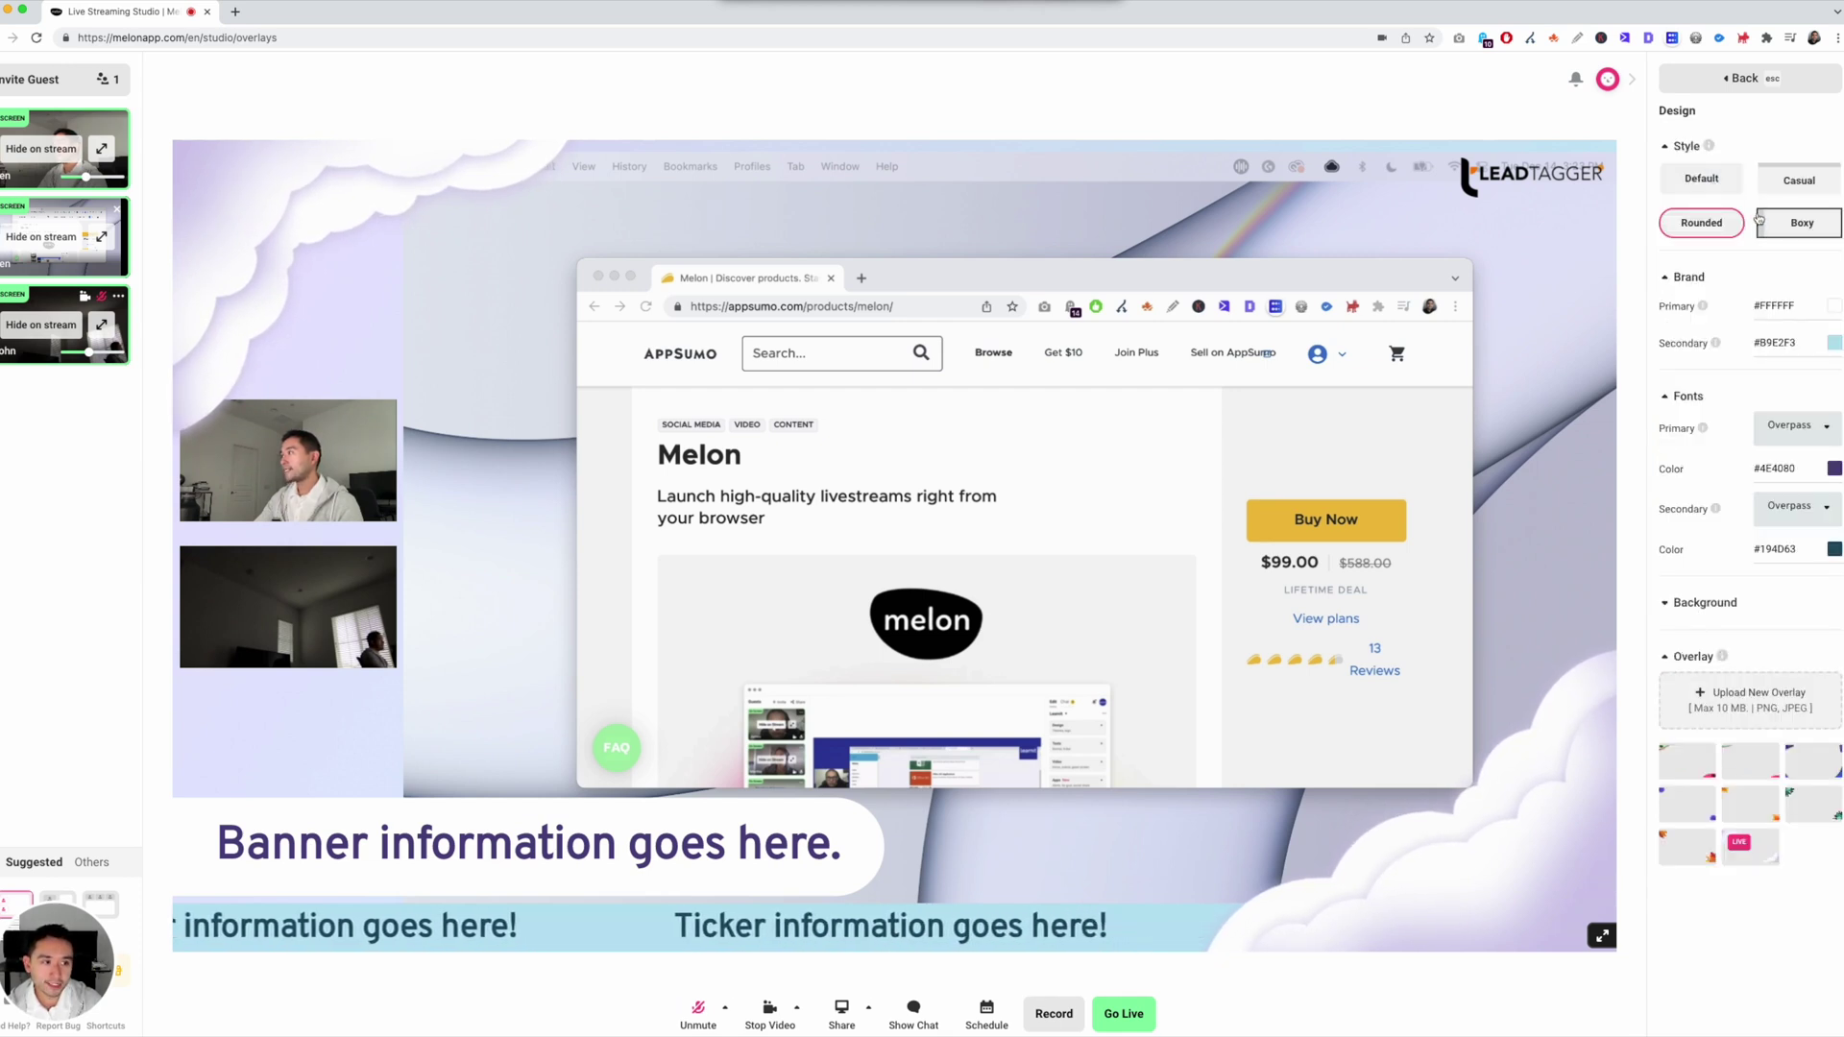
# Try the Default, Casual and Boxy banner styles, settling back on Rounded.
pyautogui.click(1714, 188)
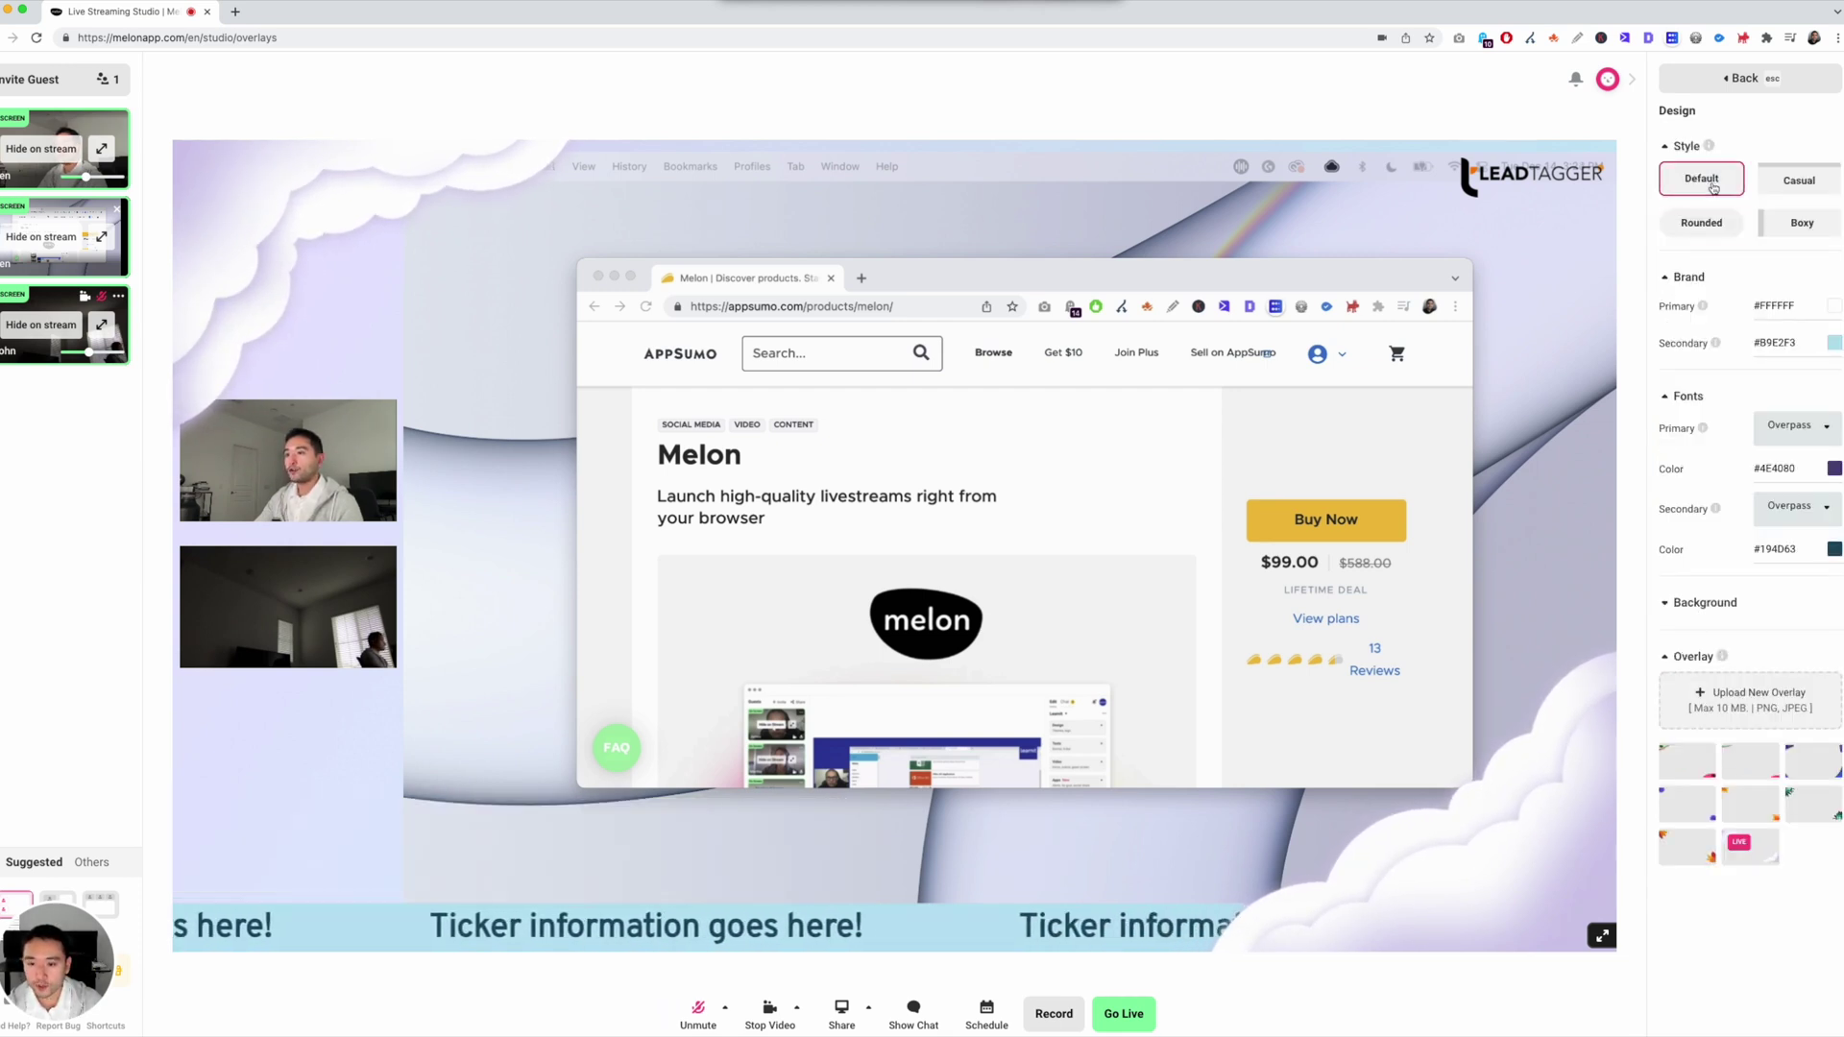
pyautogui.click(1770, 182)
pyautogui.click(1791, 223)
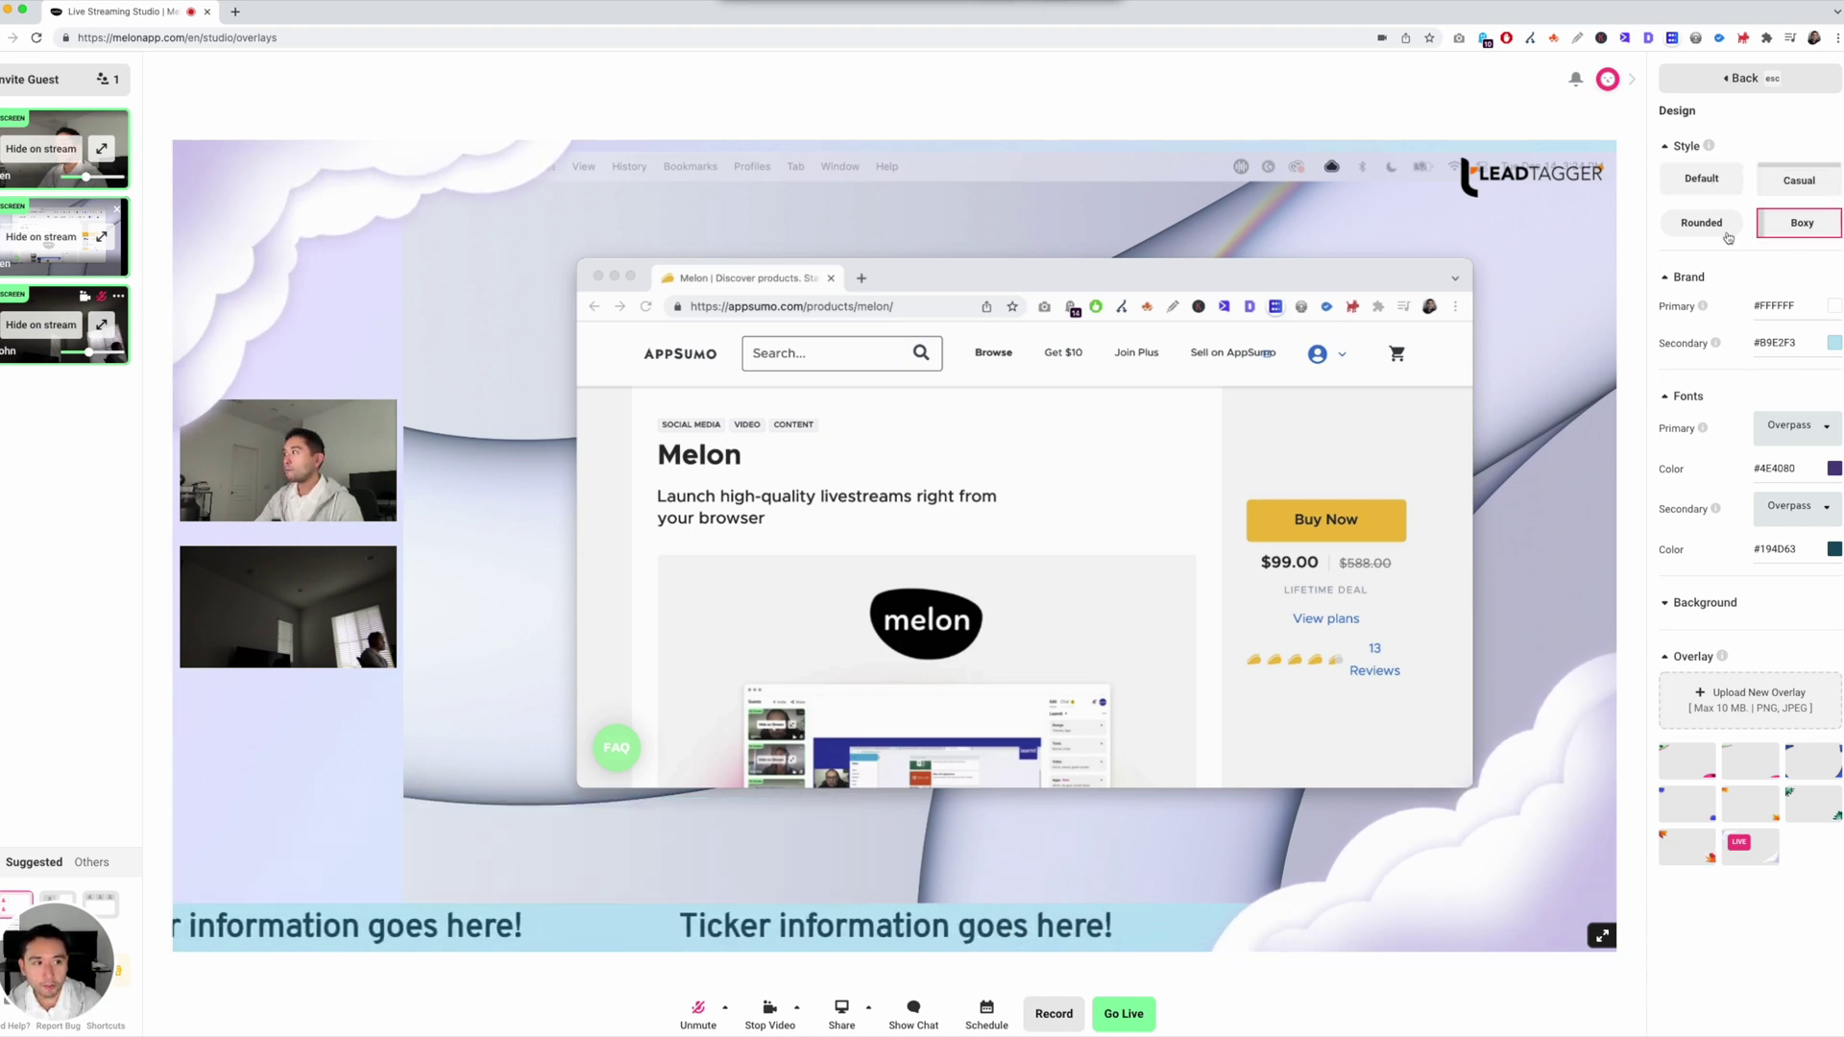
pyautogui.click(1706, 233)
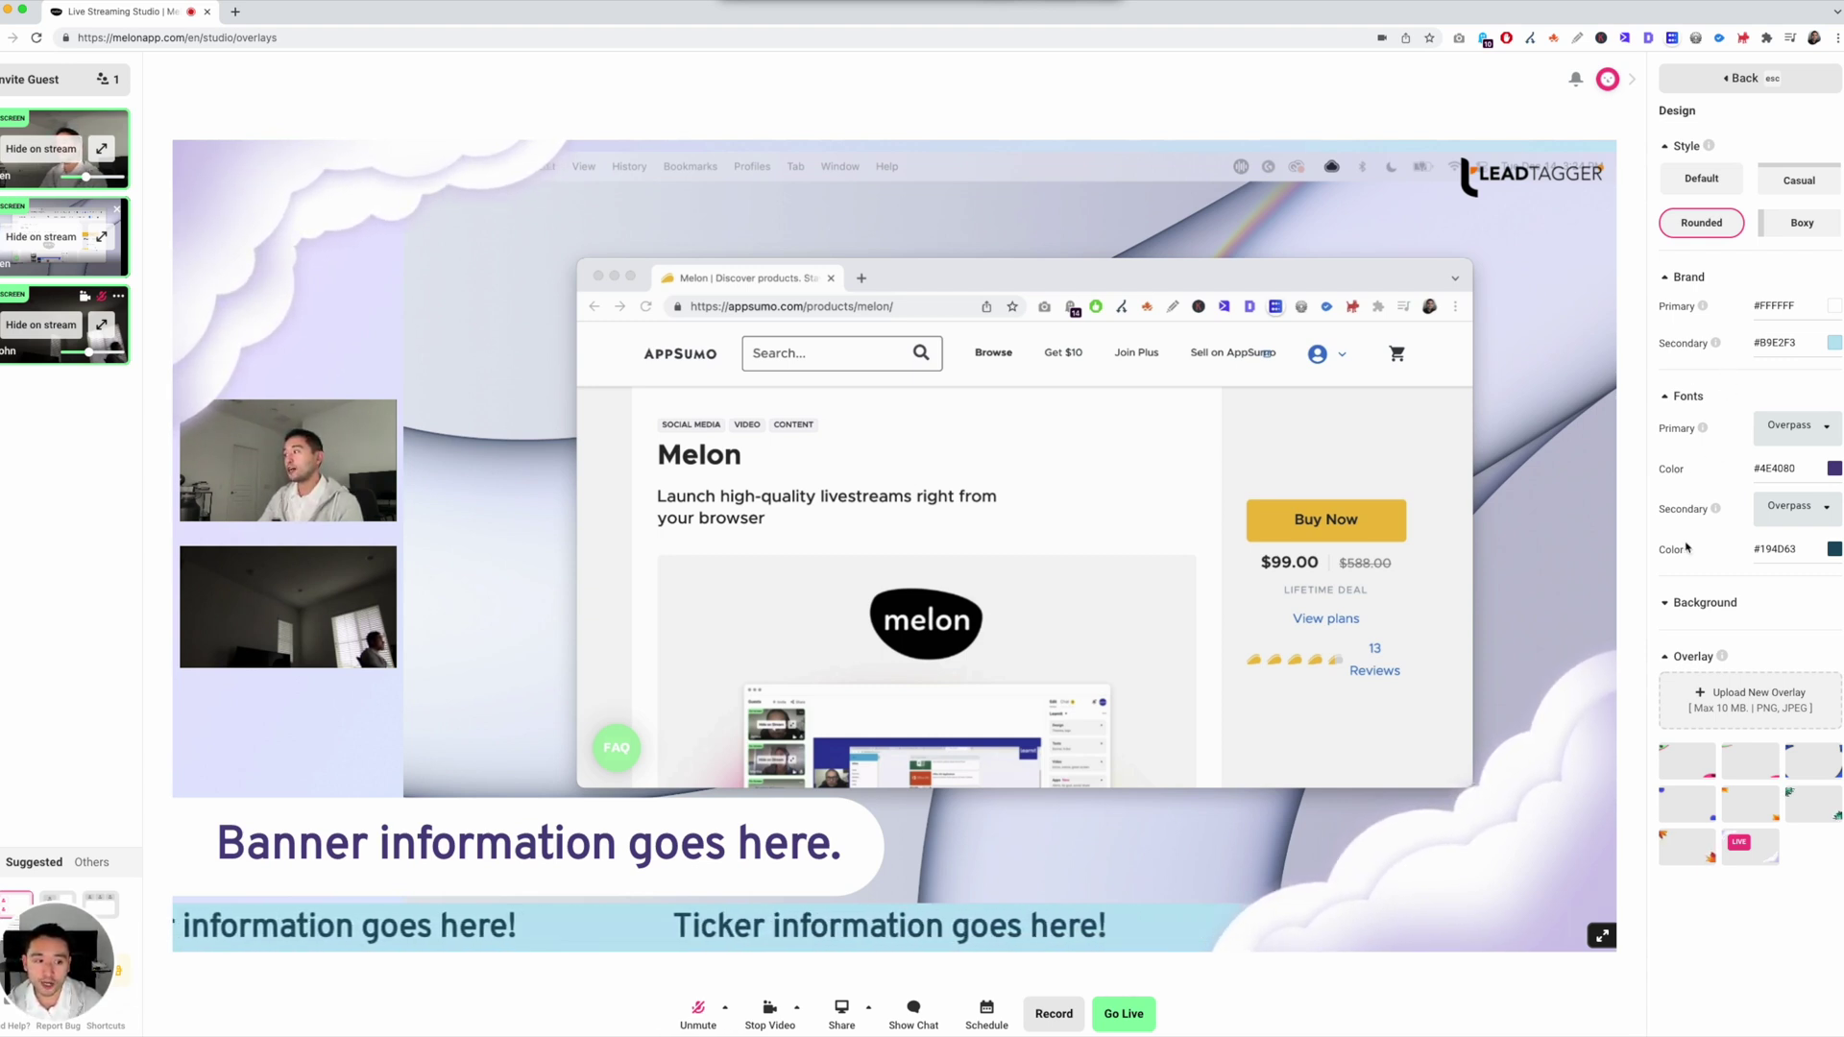
# Preview other background overlays including the melon logo, restore the white cloud overlay, and exit.
pyautogui.click(1696, 603)
pyautogui.scroll(-2, 1719, 480)
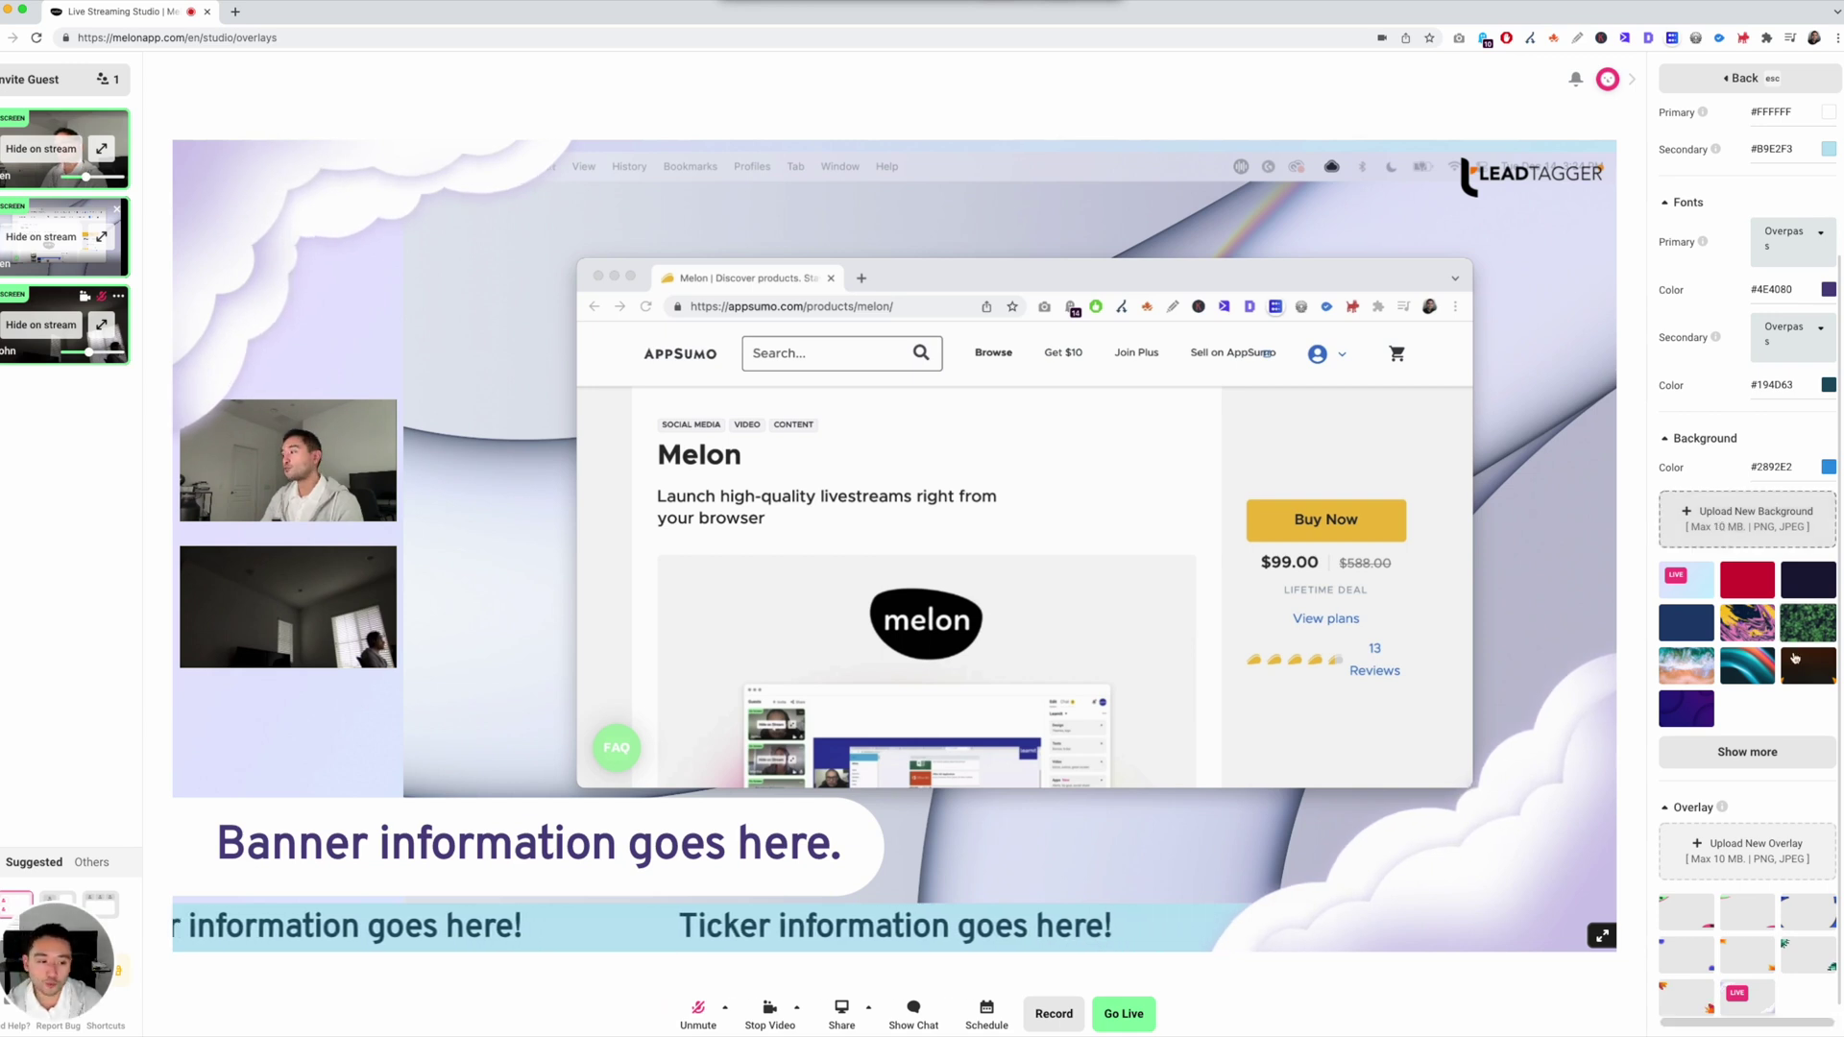
pyautogui.click(1692, 915)
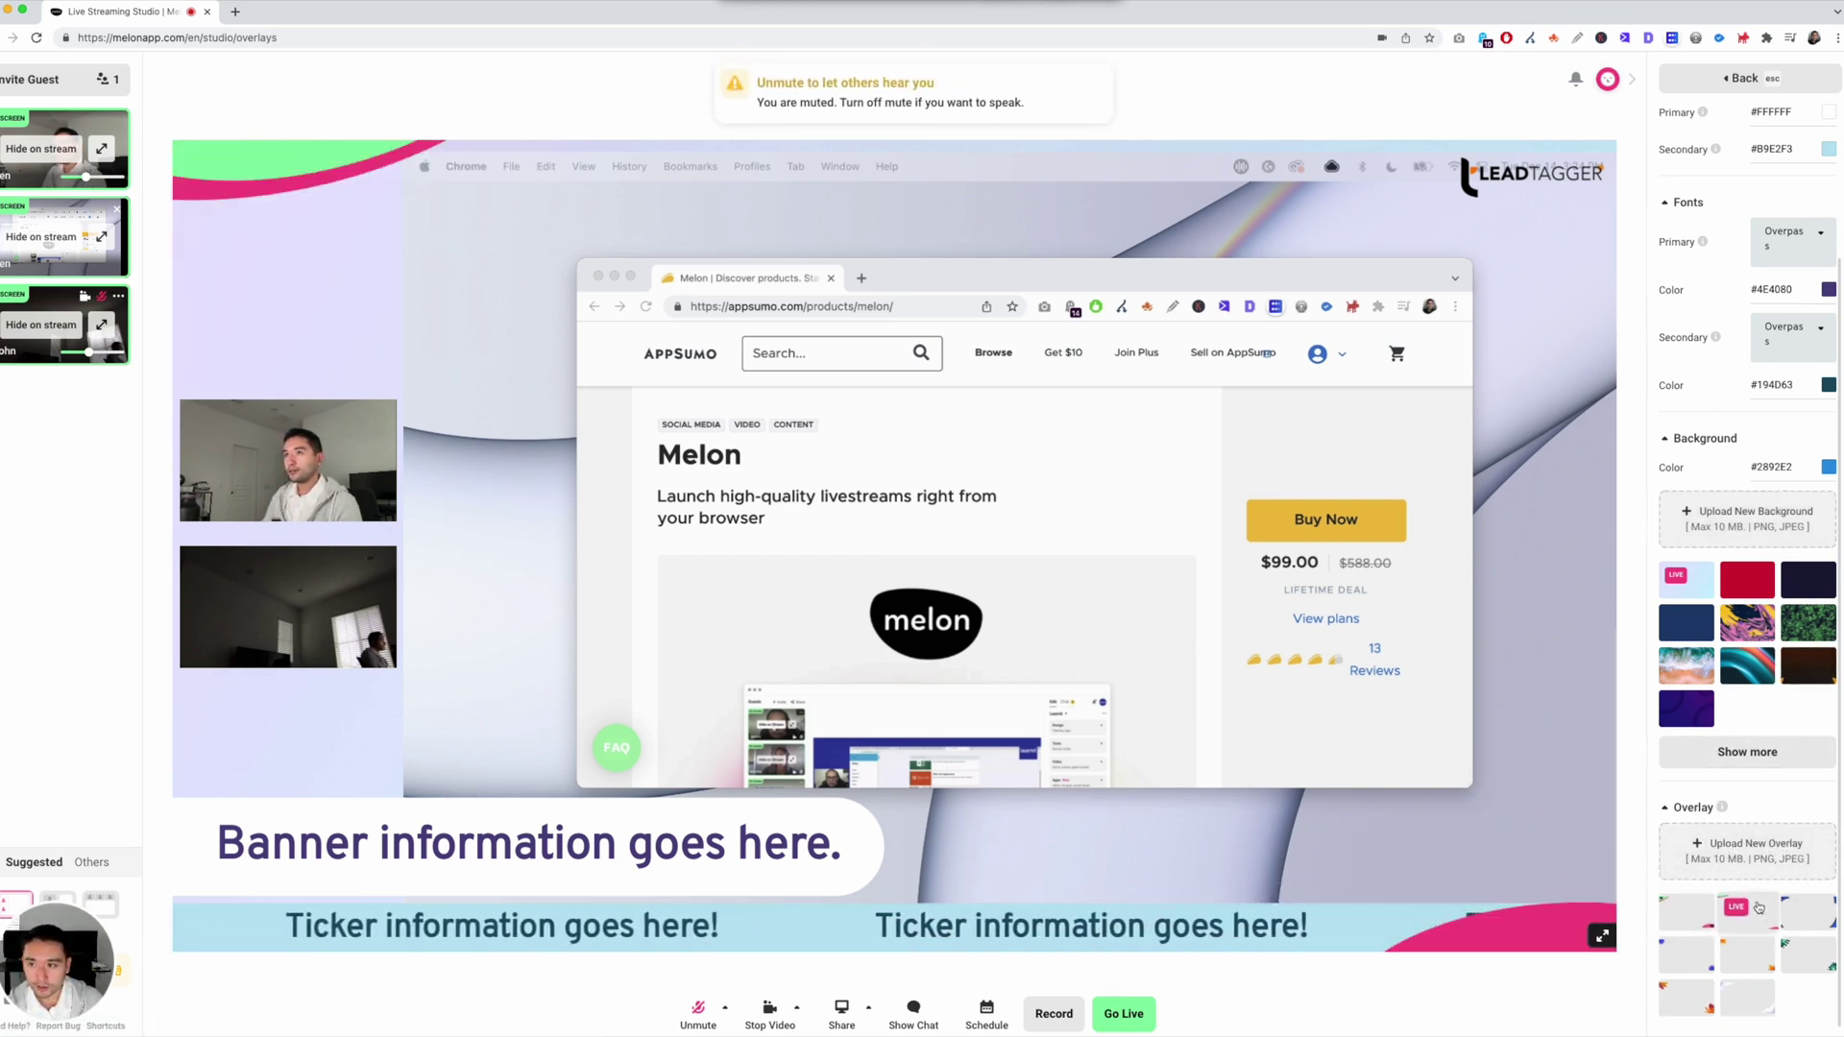
pyautogui.click(1818, 917)
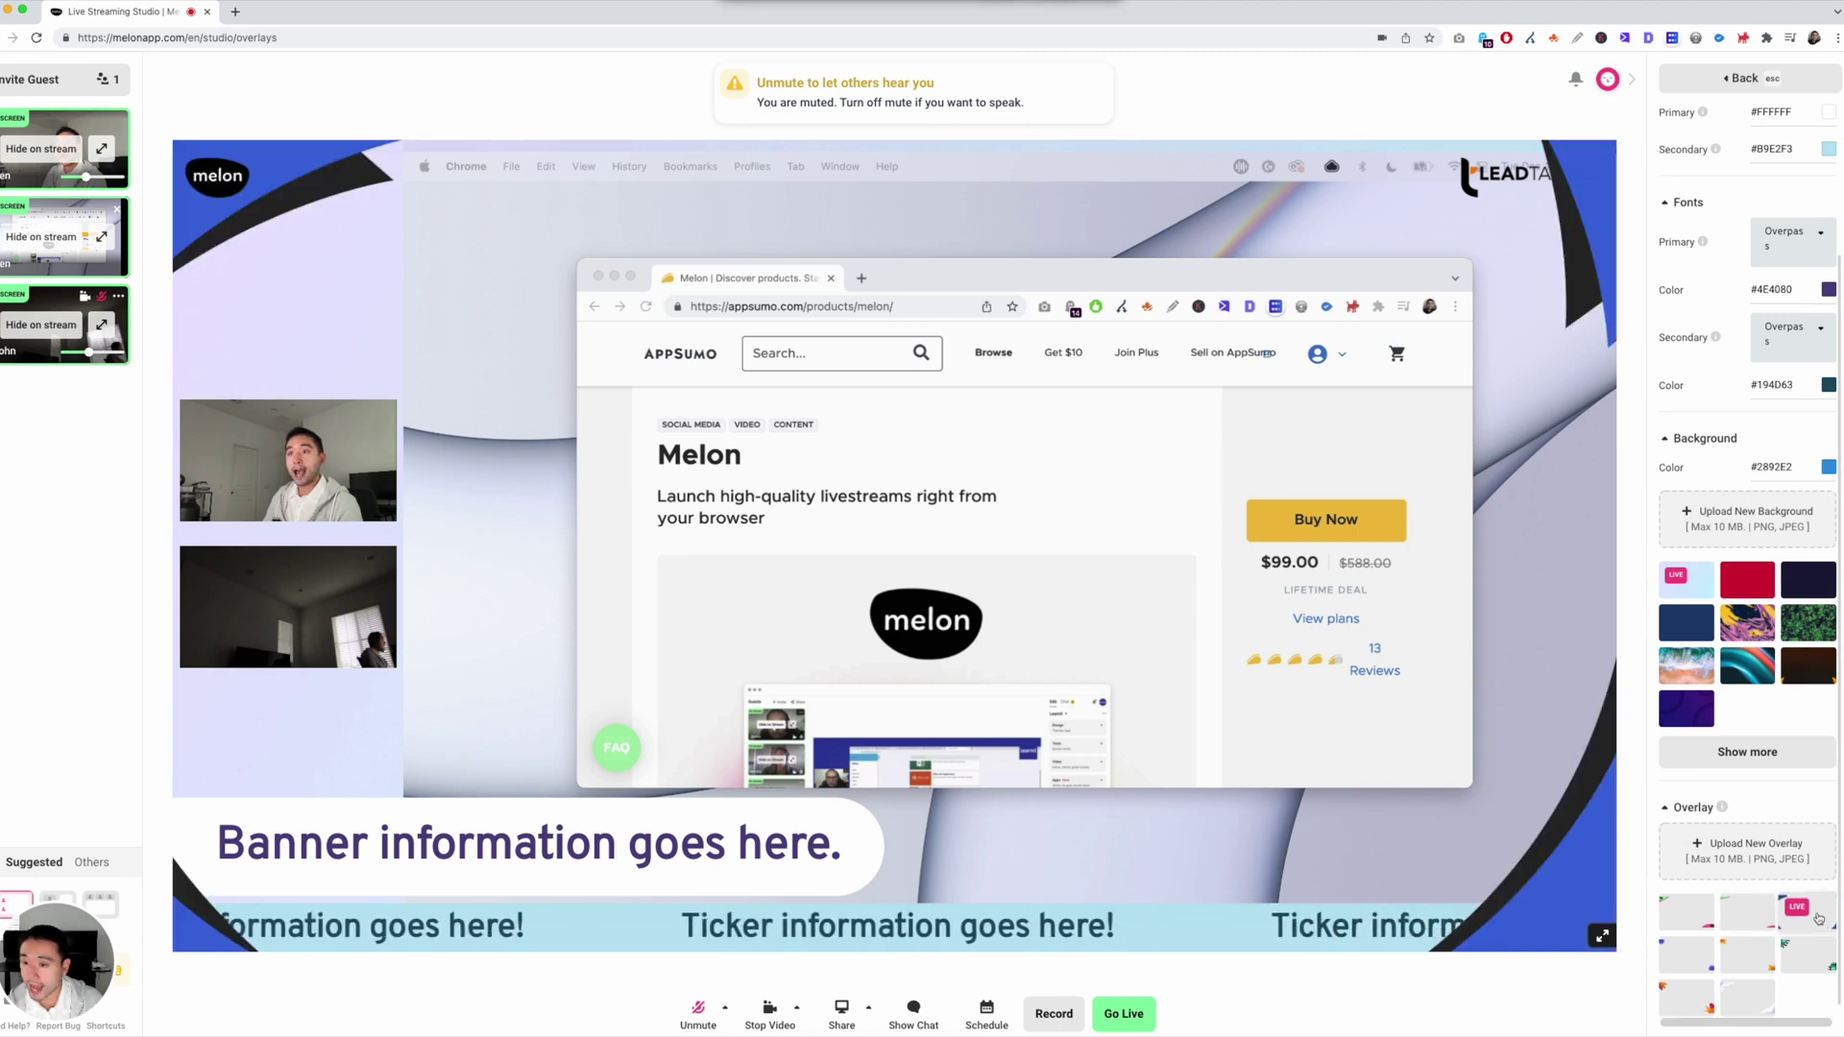
pyautogui.click(1736, 1004)
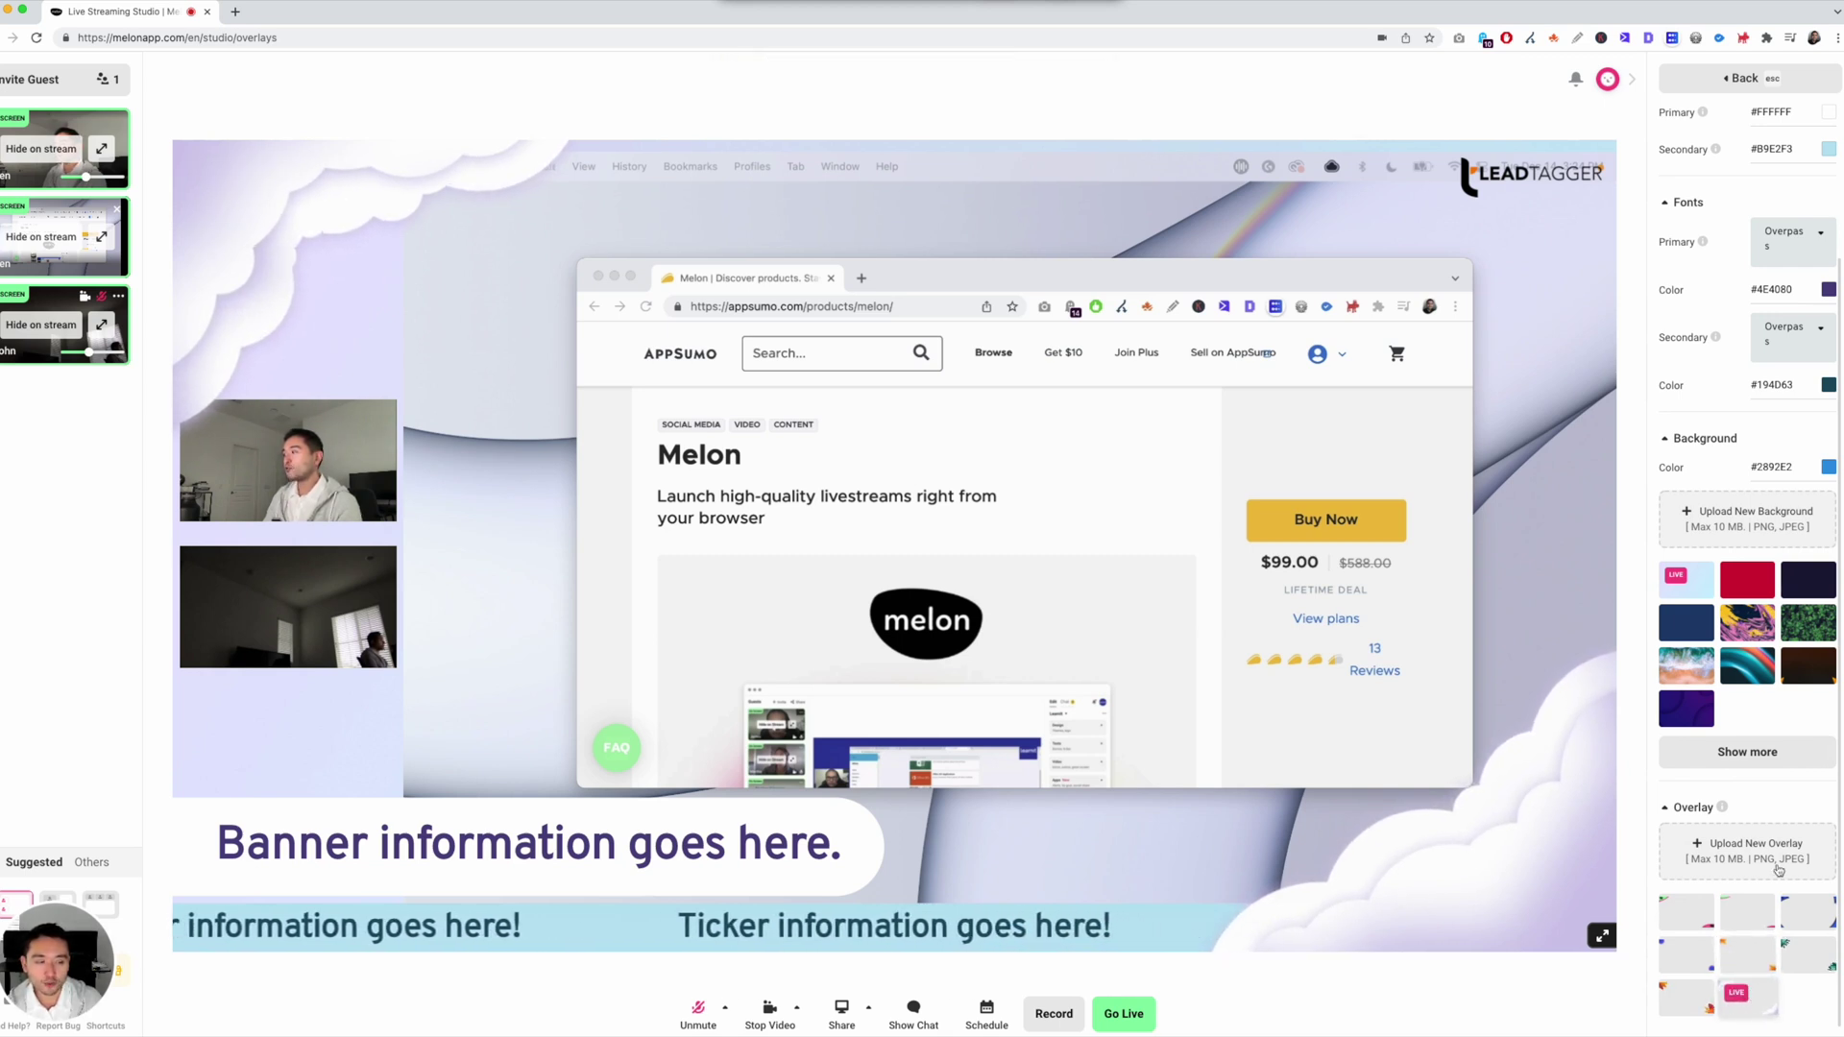
pyautogui.click(1722, 80)
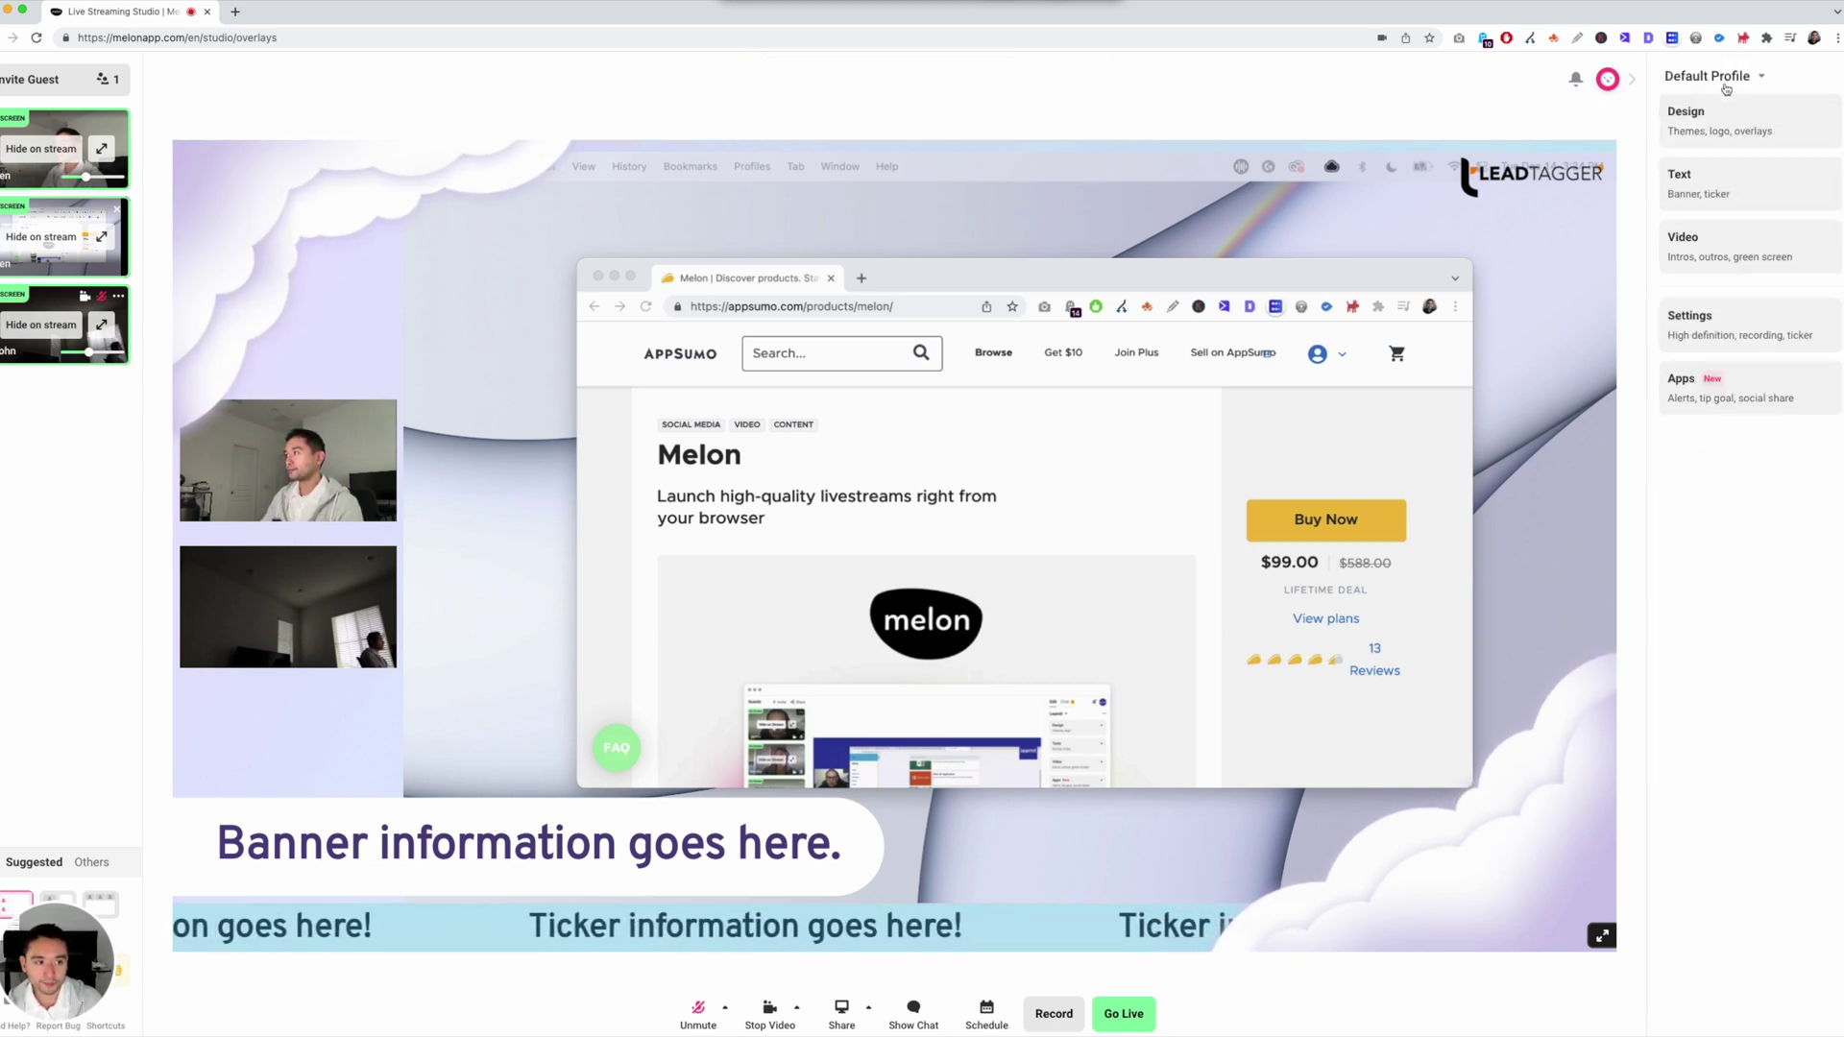
# Raise the banner slightly and change the ticker to 'Ticker information goes here.'.
pyautogui.click(1696, 191)
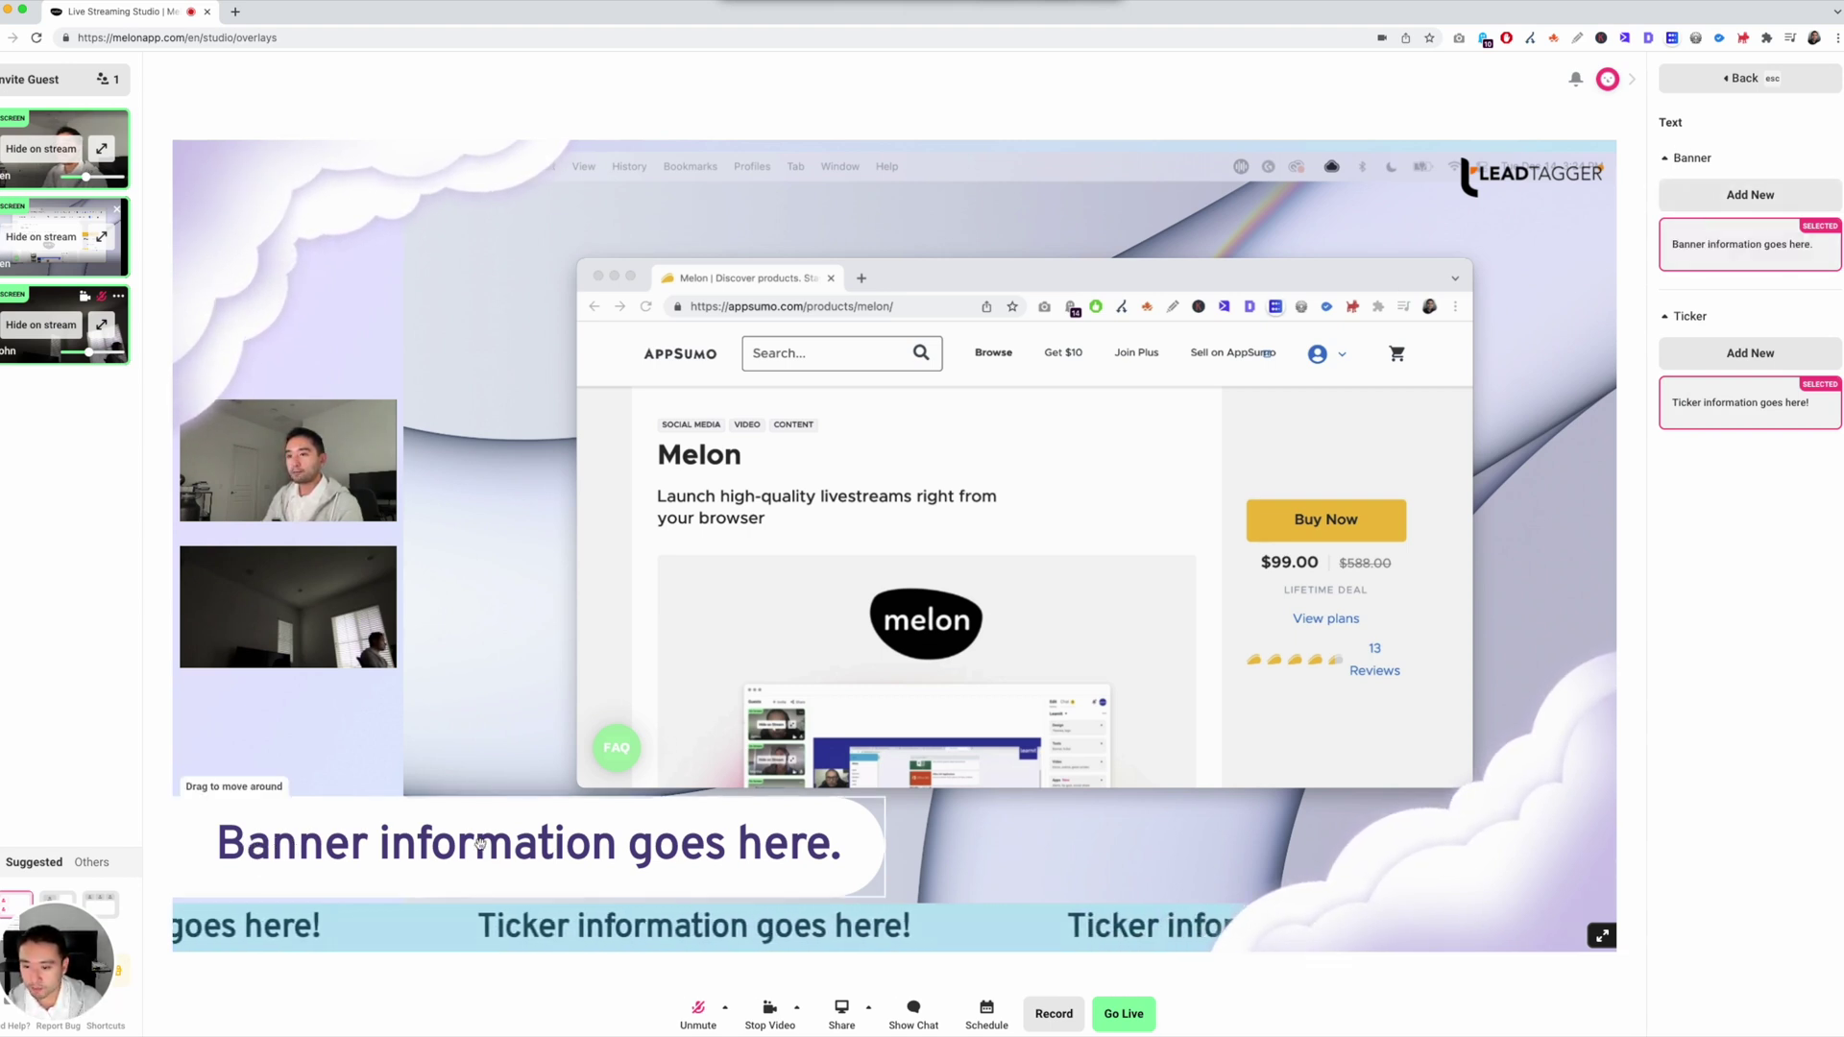
pyautogui.moveTo(550, 845)
pyautogui.mouseDown()
pyautogui.moveTo(548, 778)
pyautogui.moveTo(551, 811)
pyautogui.moveTo(577, 798)
pyautogui.moveTo(547, 828)
pyautogui.mouseUp()
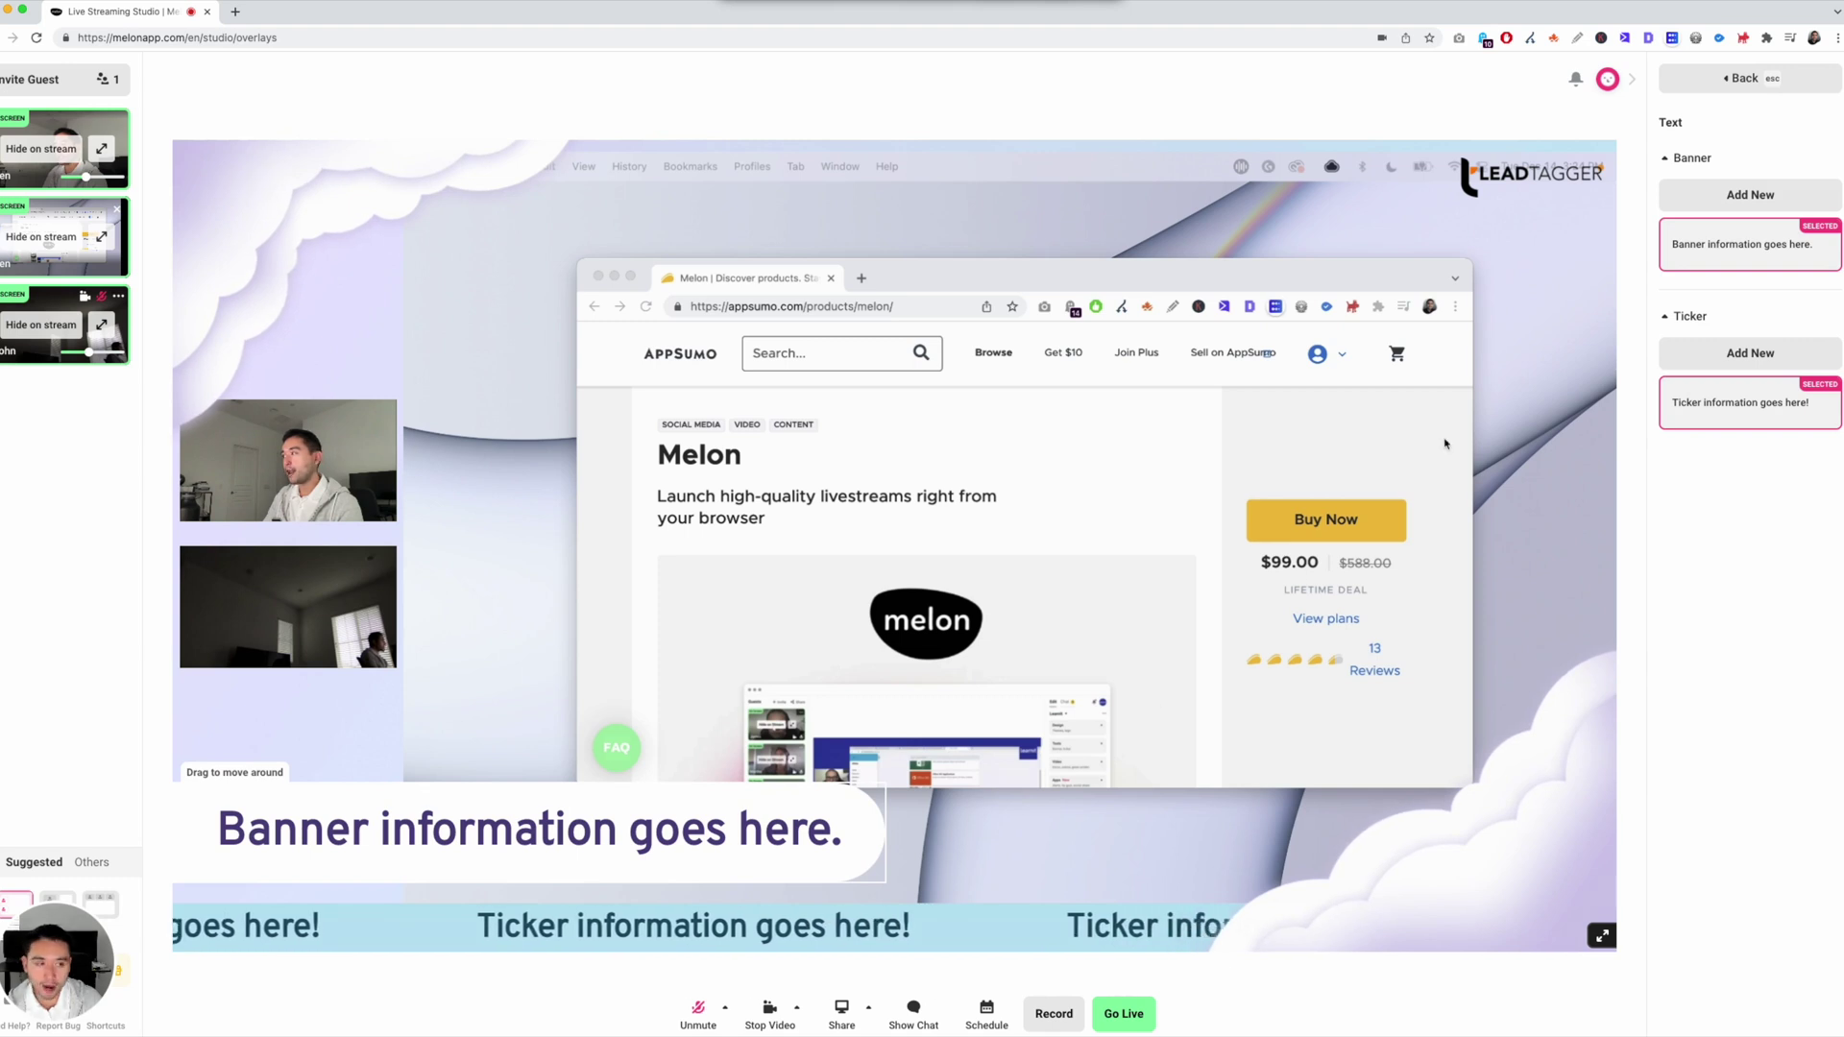
pyautogui.moveTo(1692, 386)
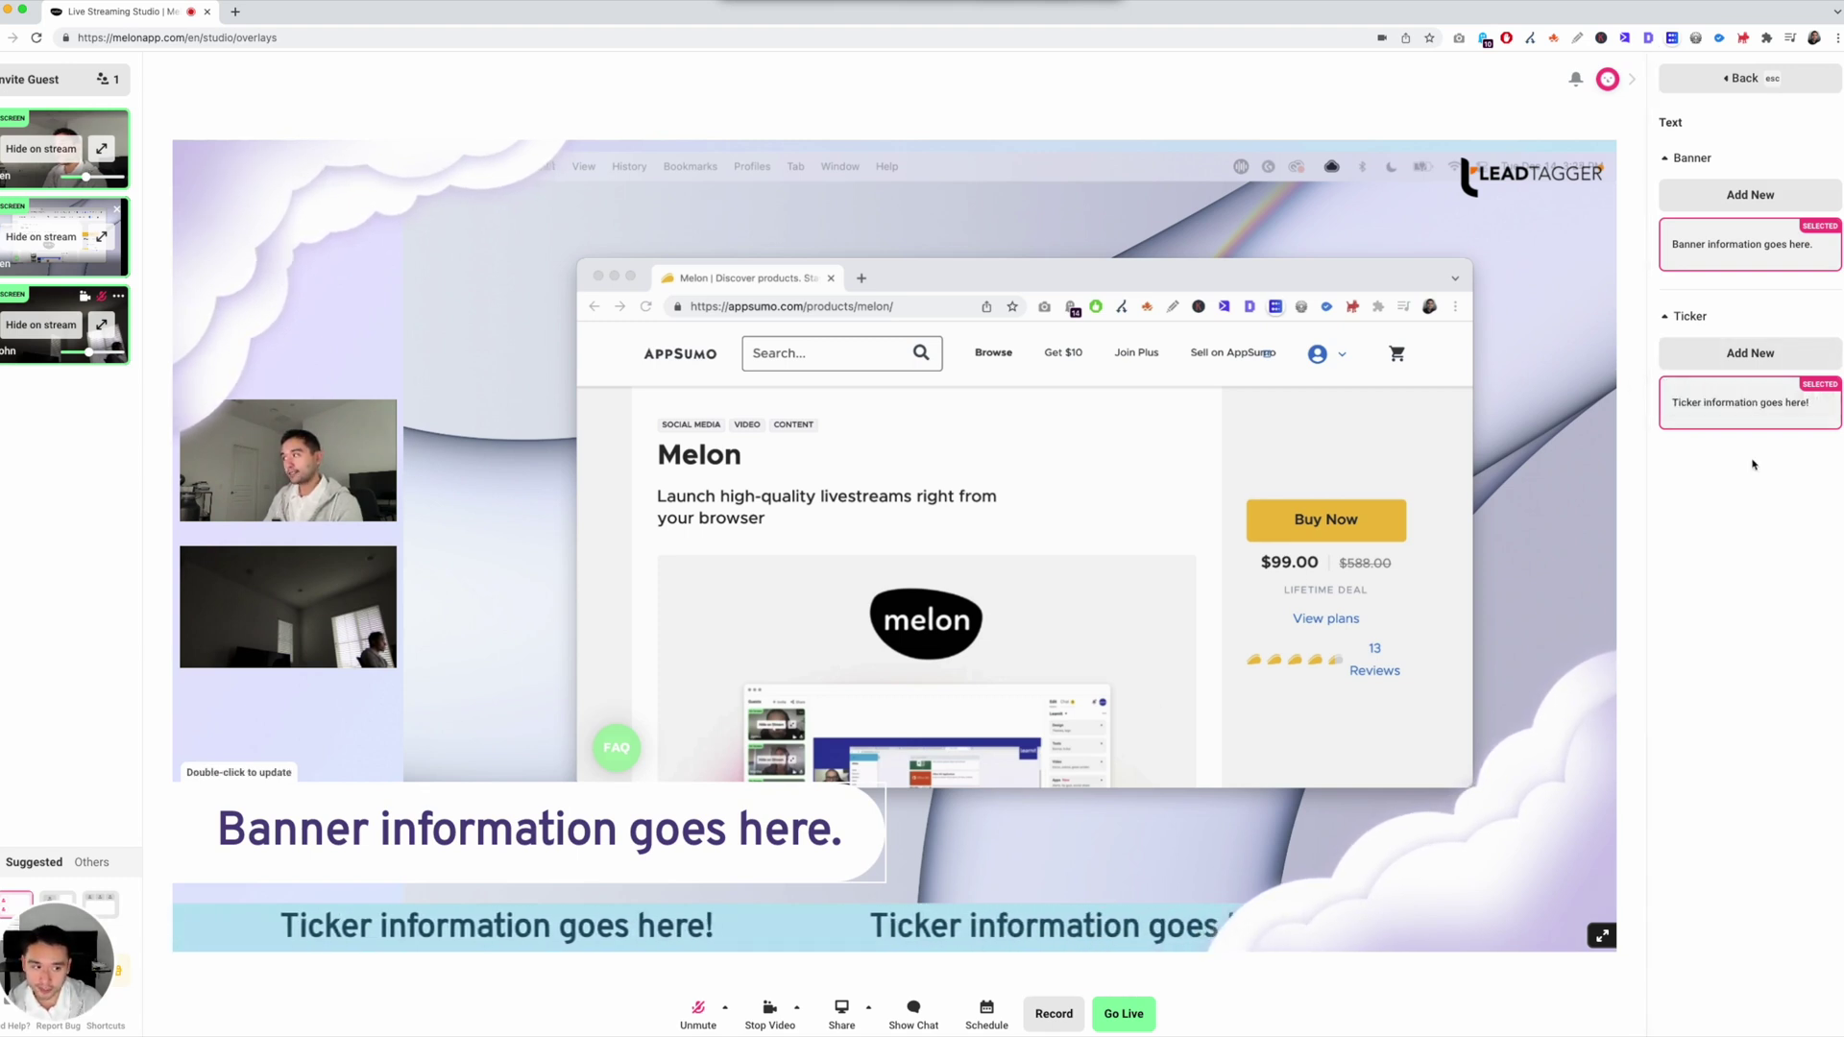
pyautogui.click(1790, 404)
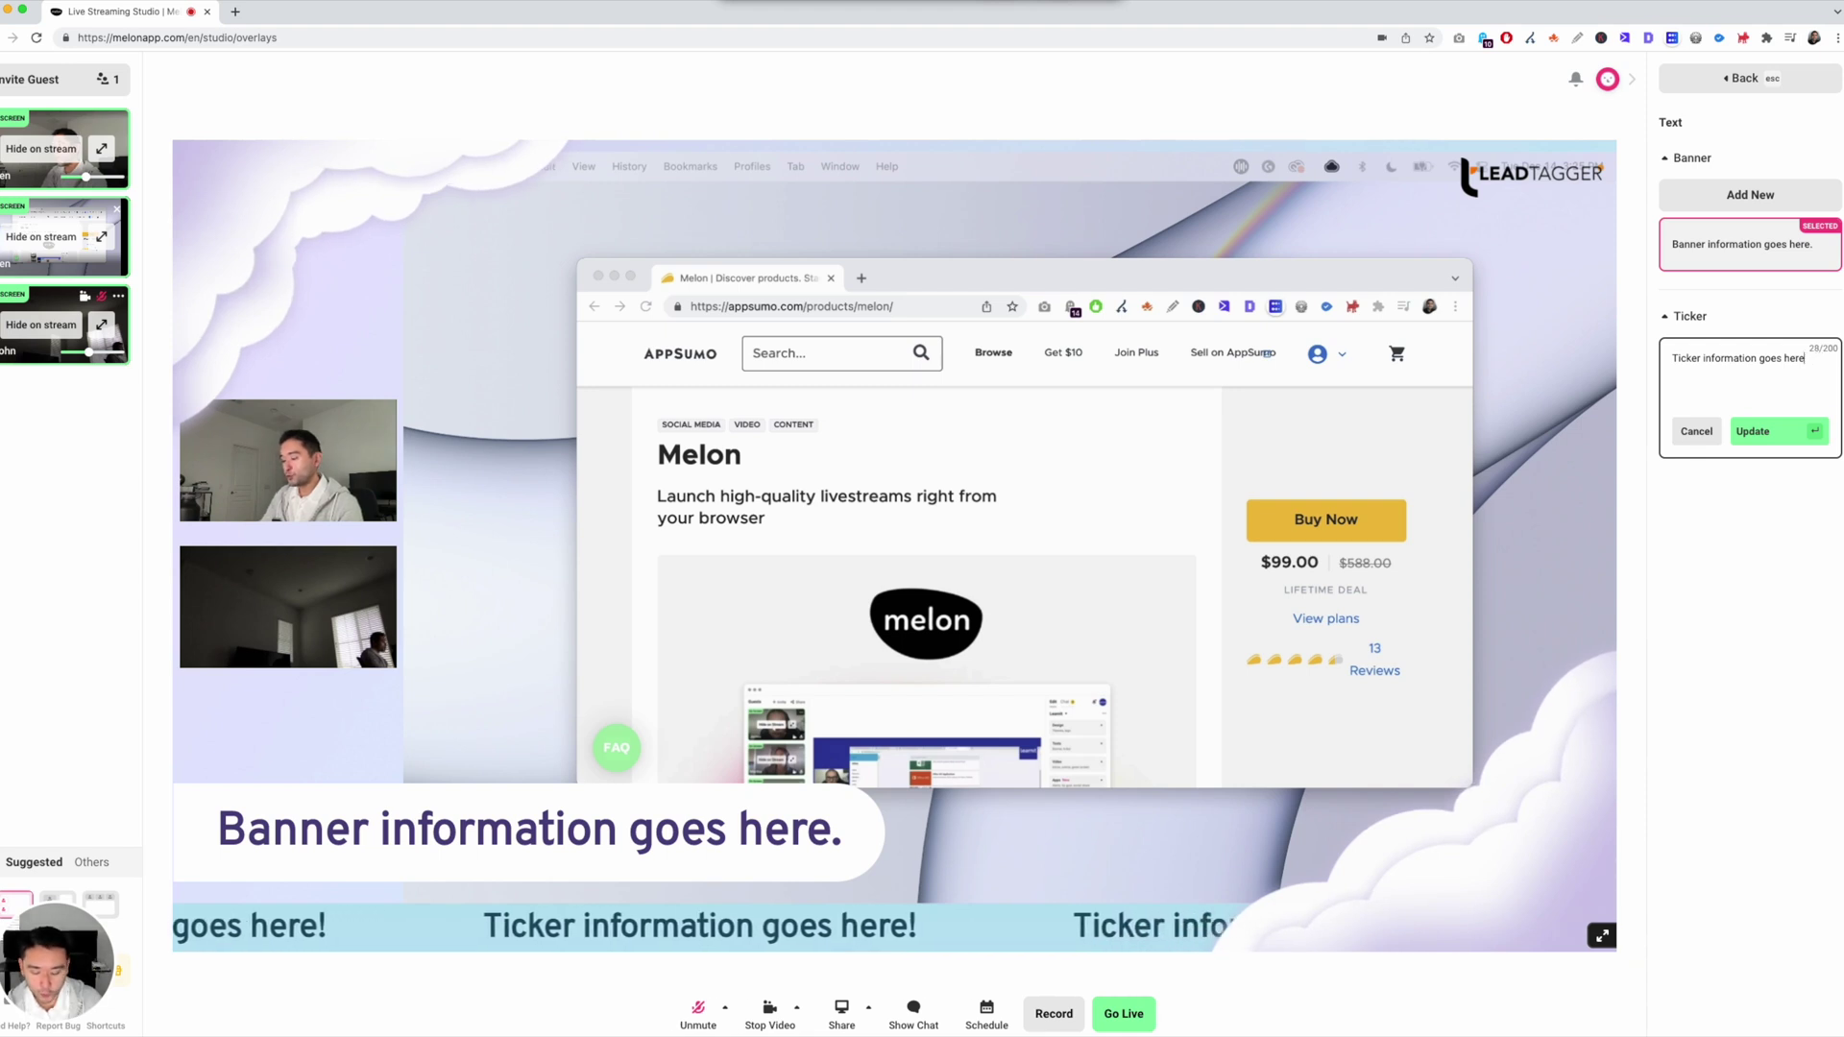
pyautogui.write('.')
pyautogui.click(1750, 434)
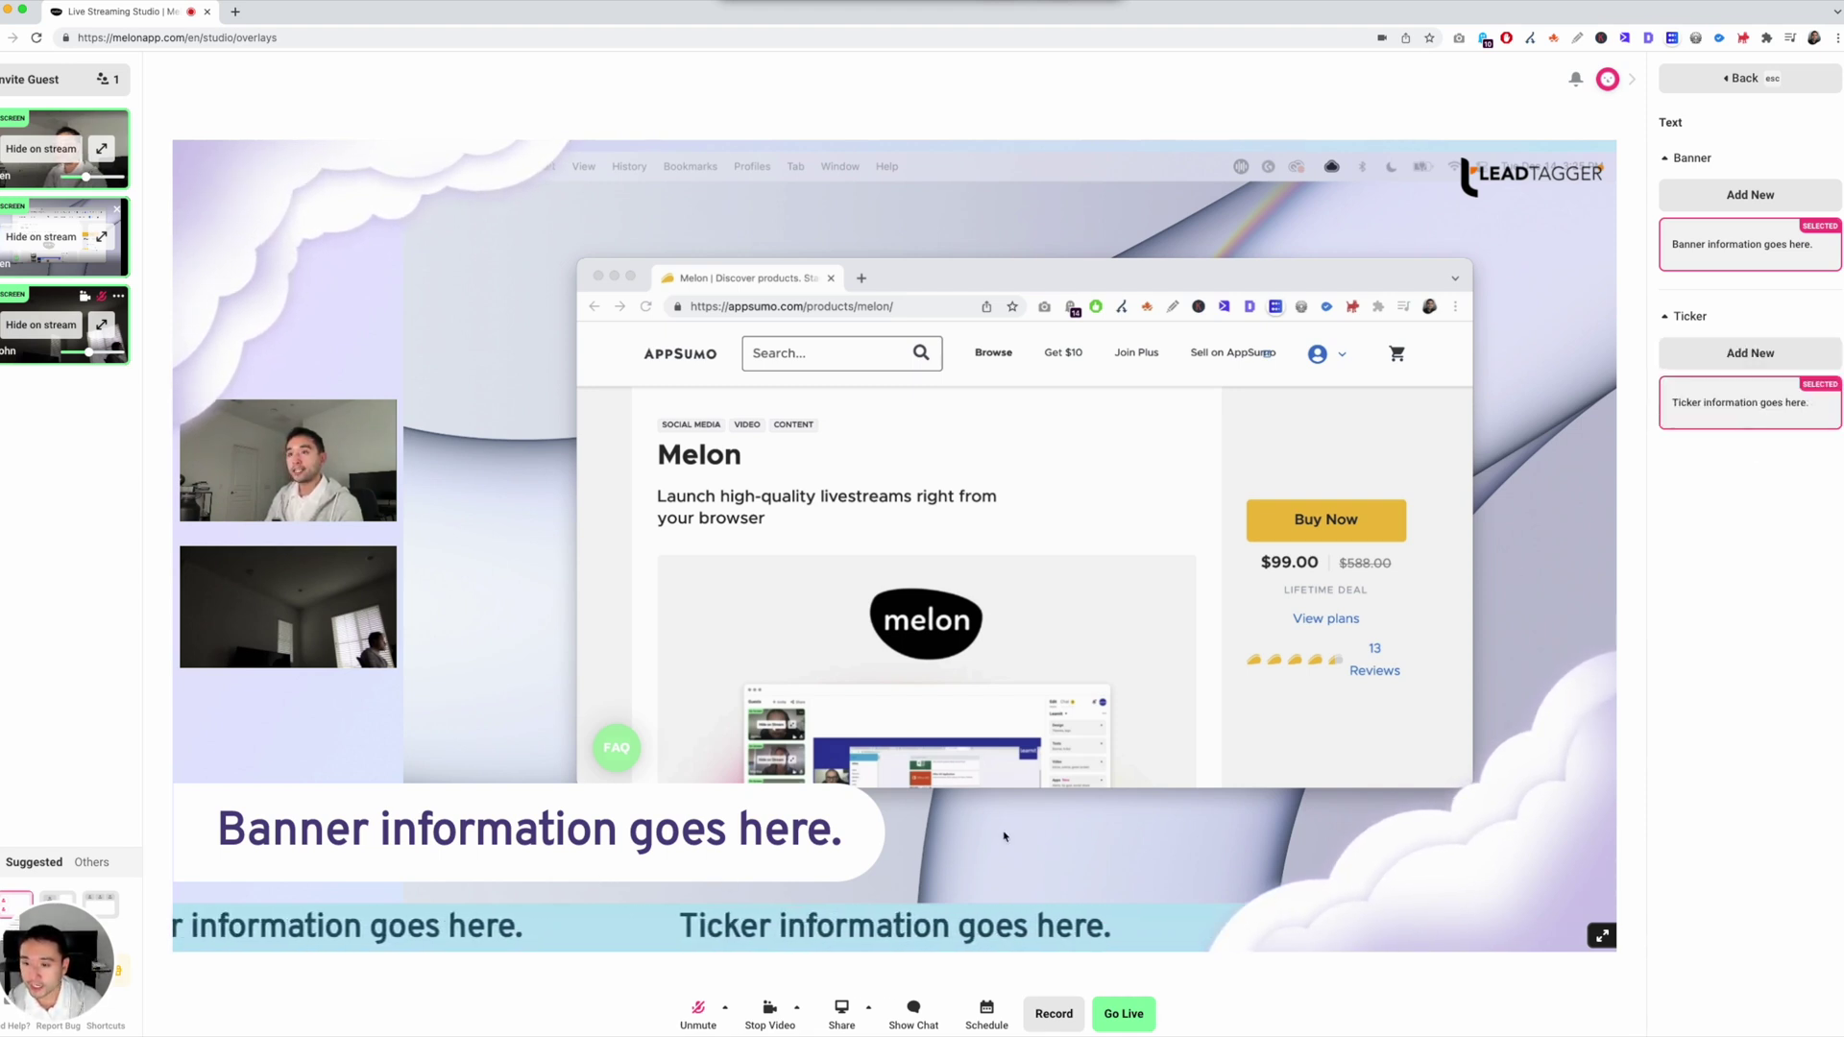
# Open the output and participant settings and toggle the presenter's camera off and back on.
pyautogui.click(1744, 78)
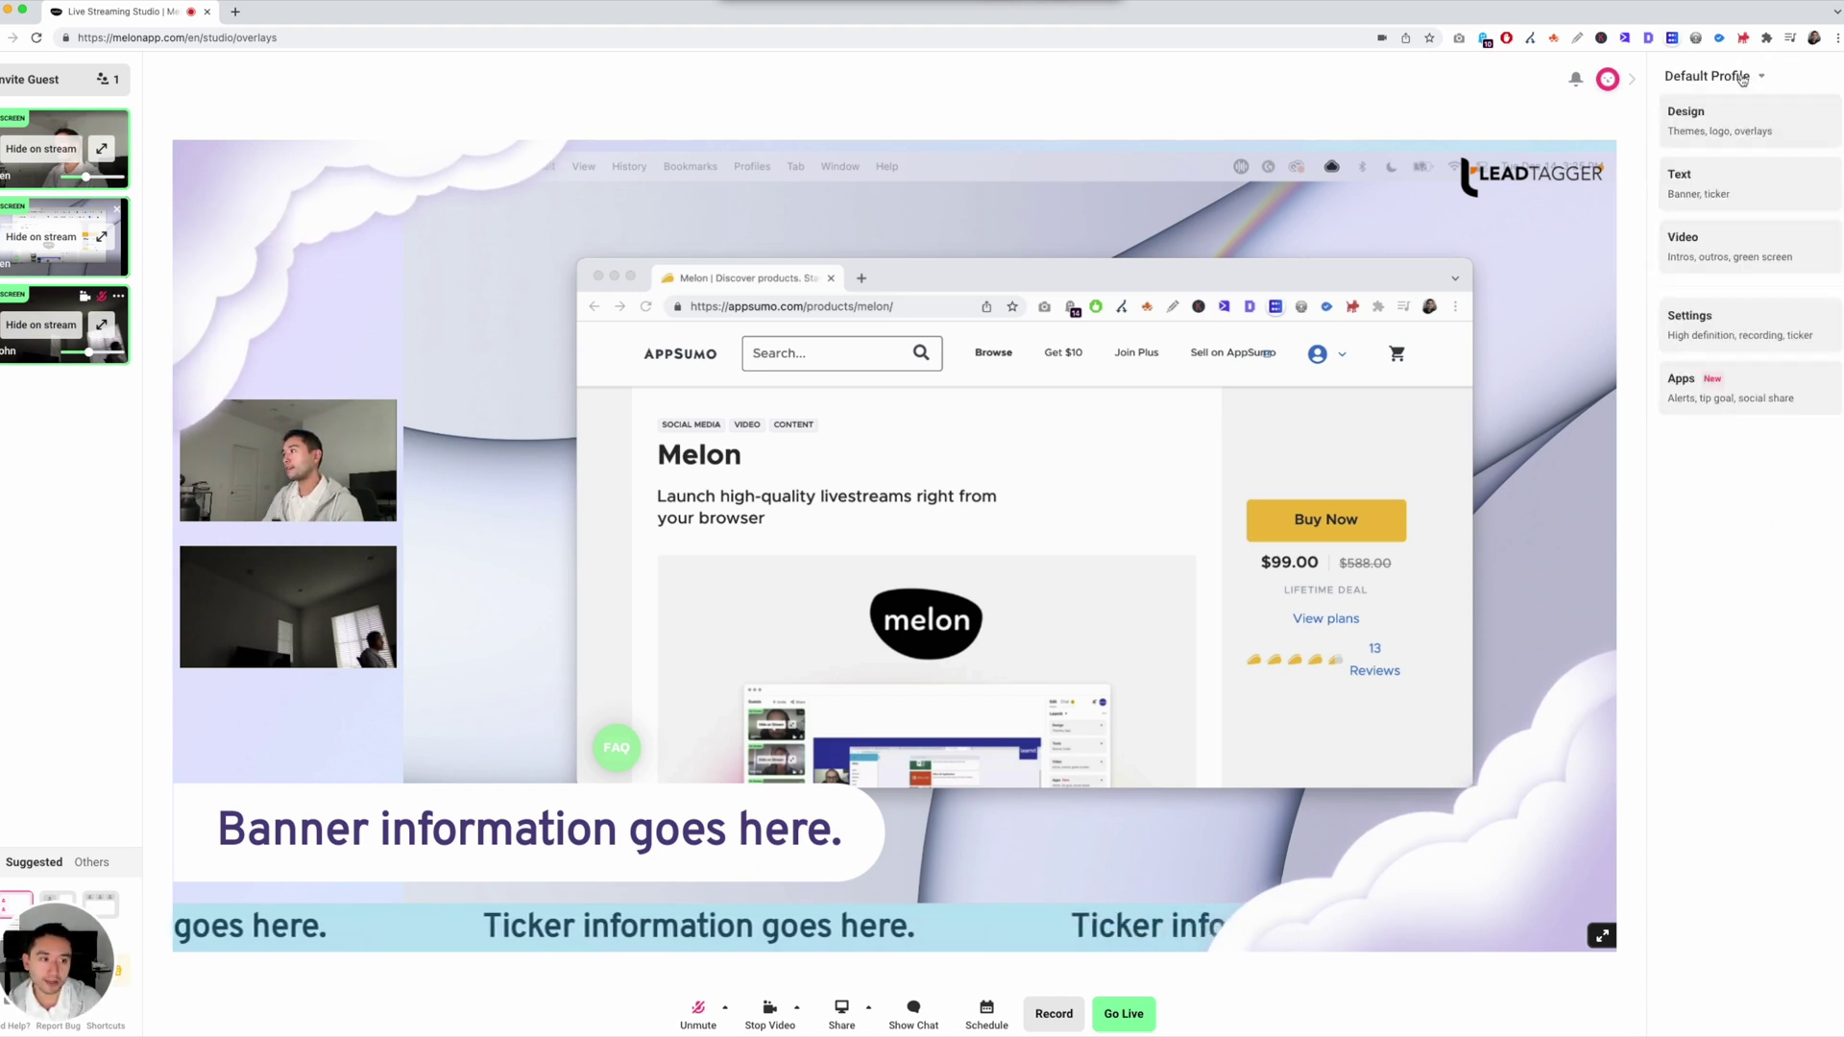
pyautogui.click(1693, 317)
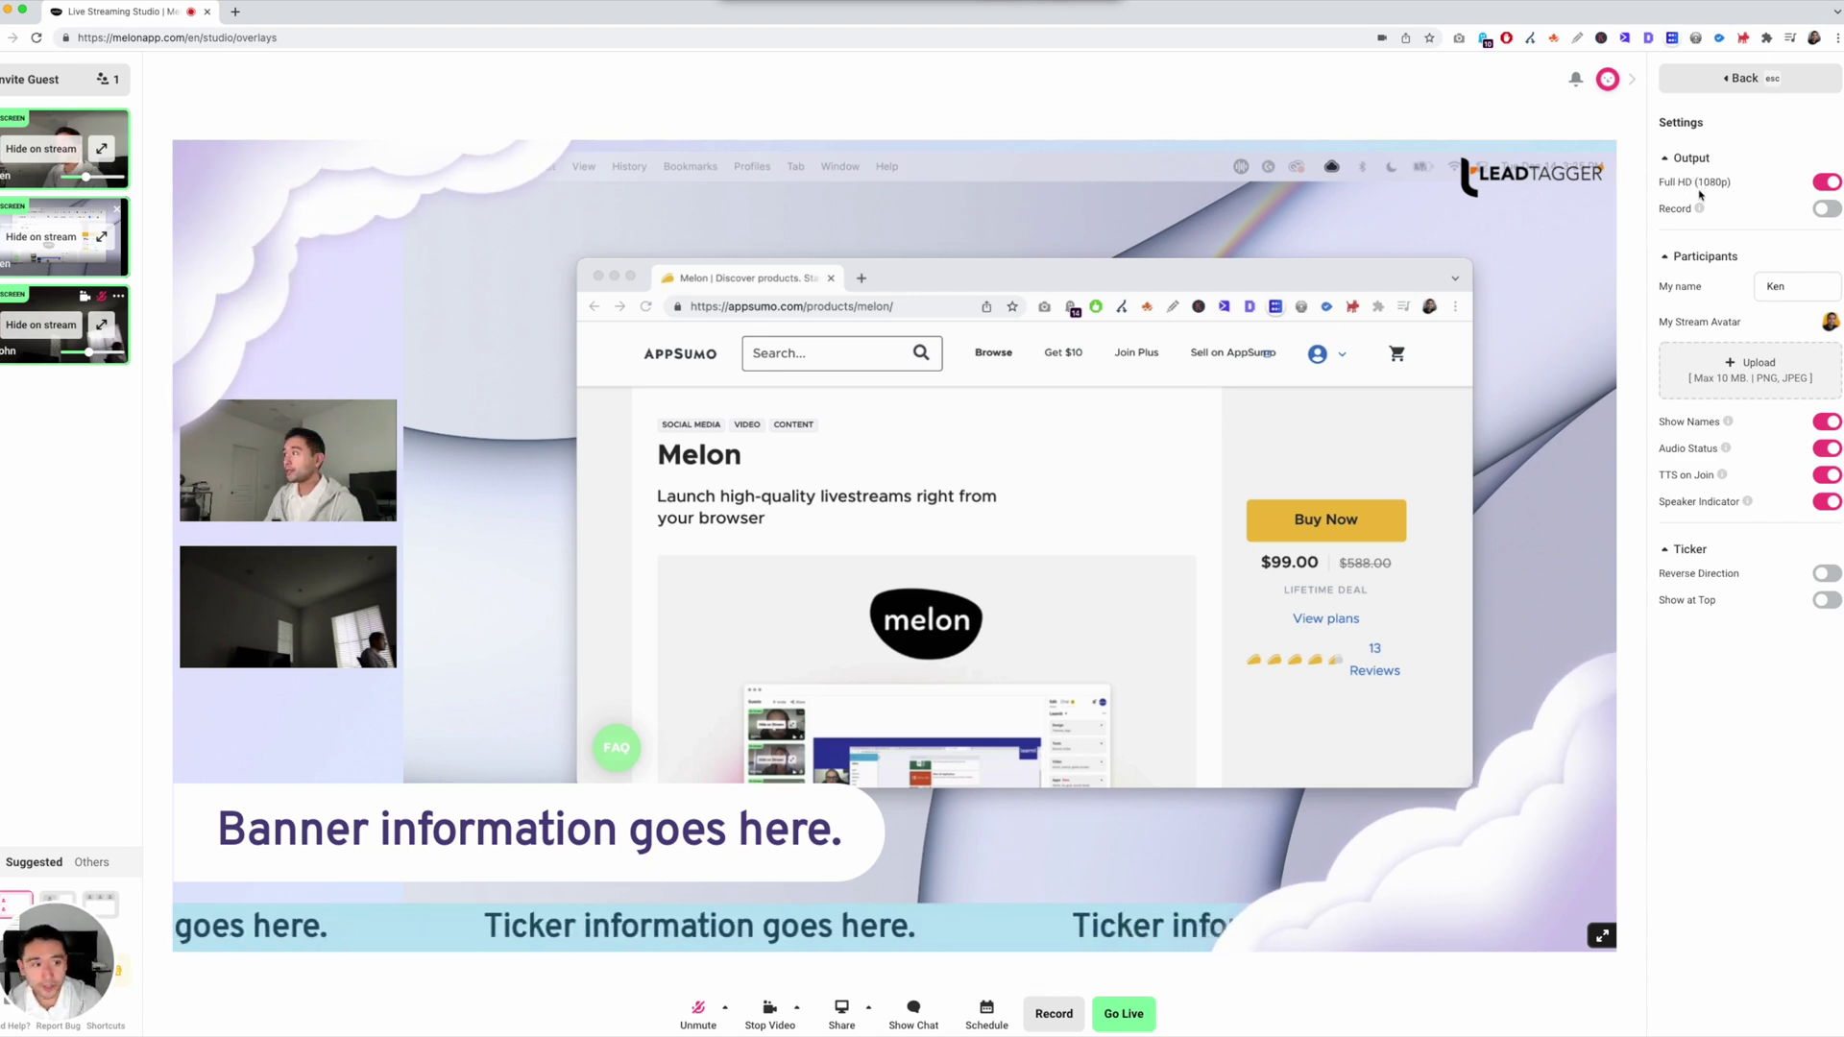
pyautogui.moveTo(1701, 211)
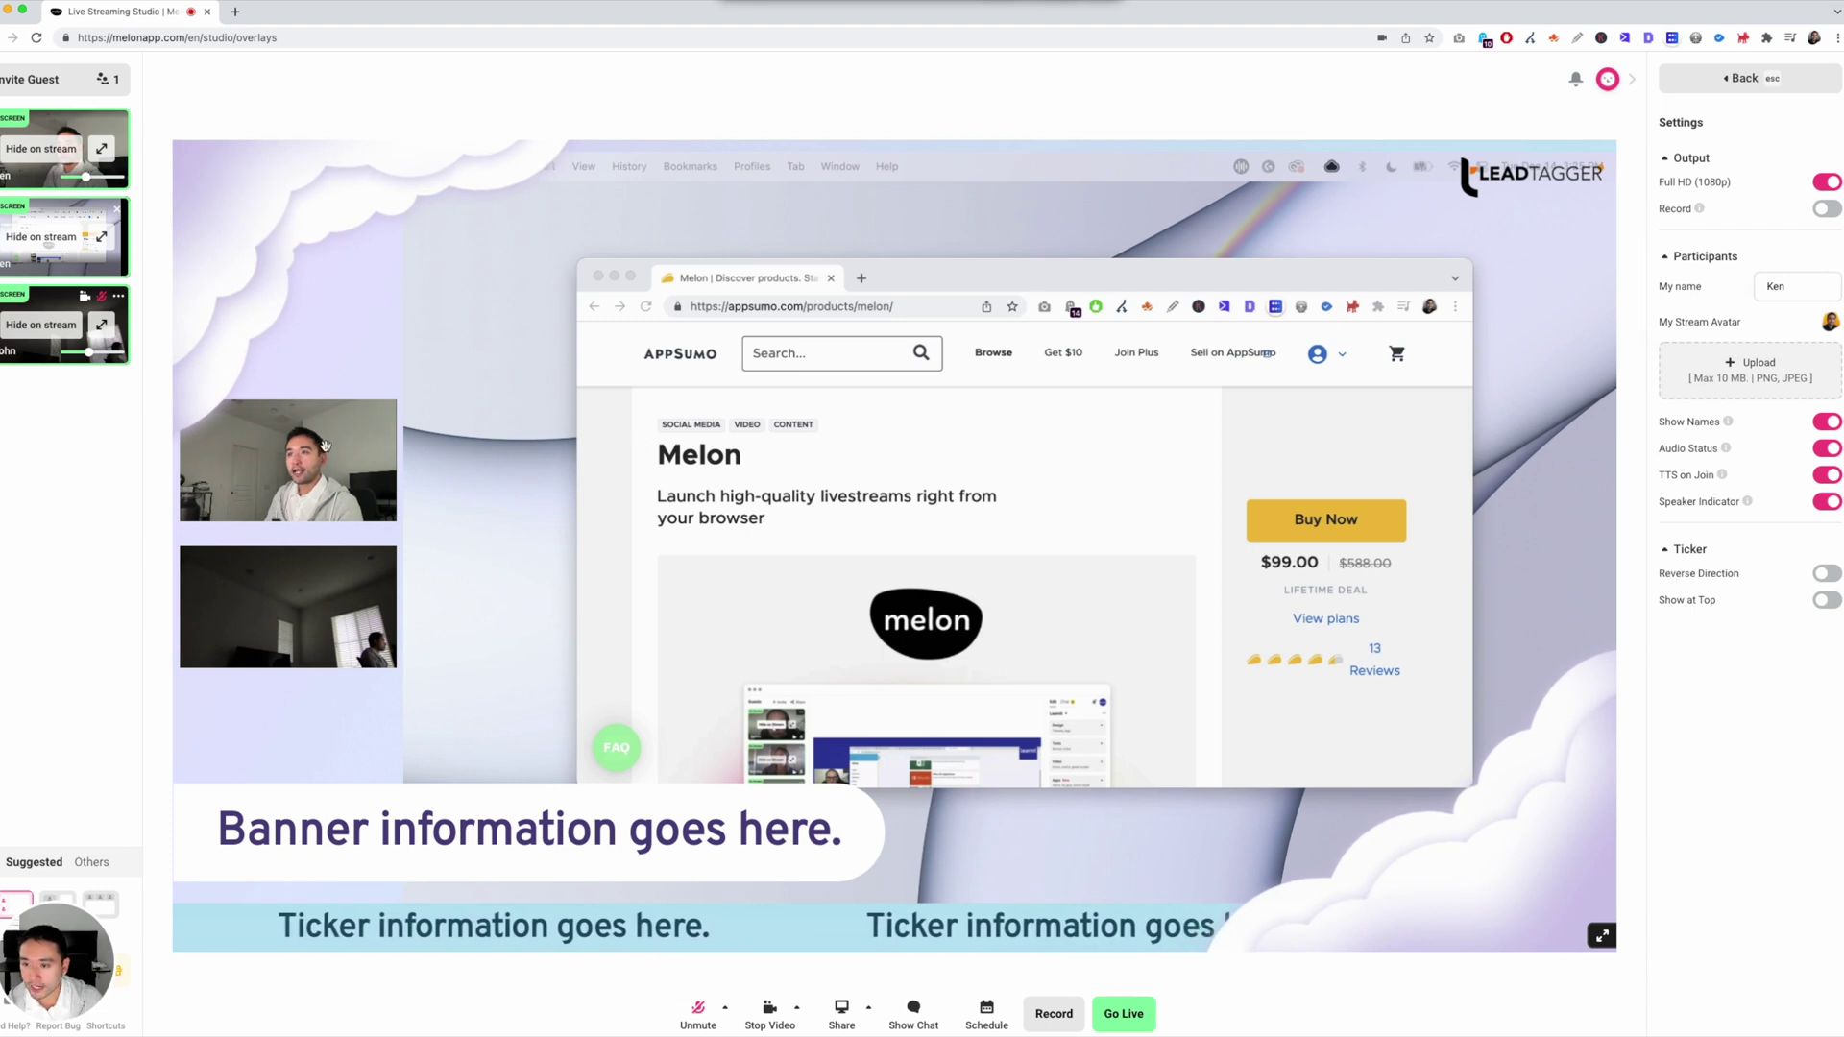
pyautogui.click(770, 1014)
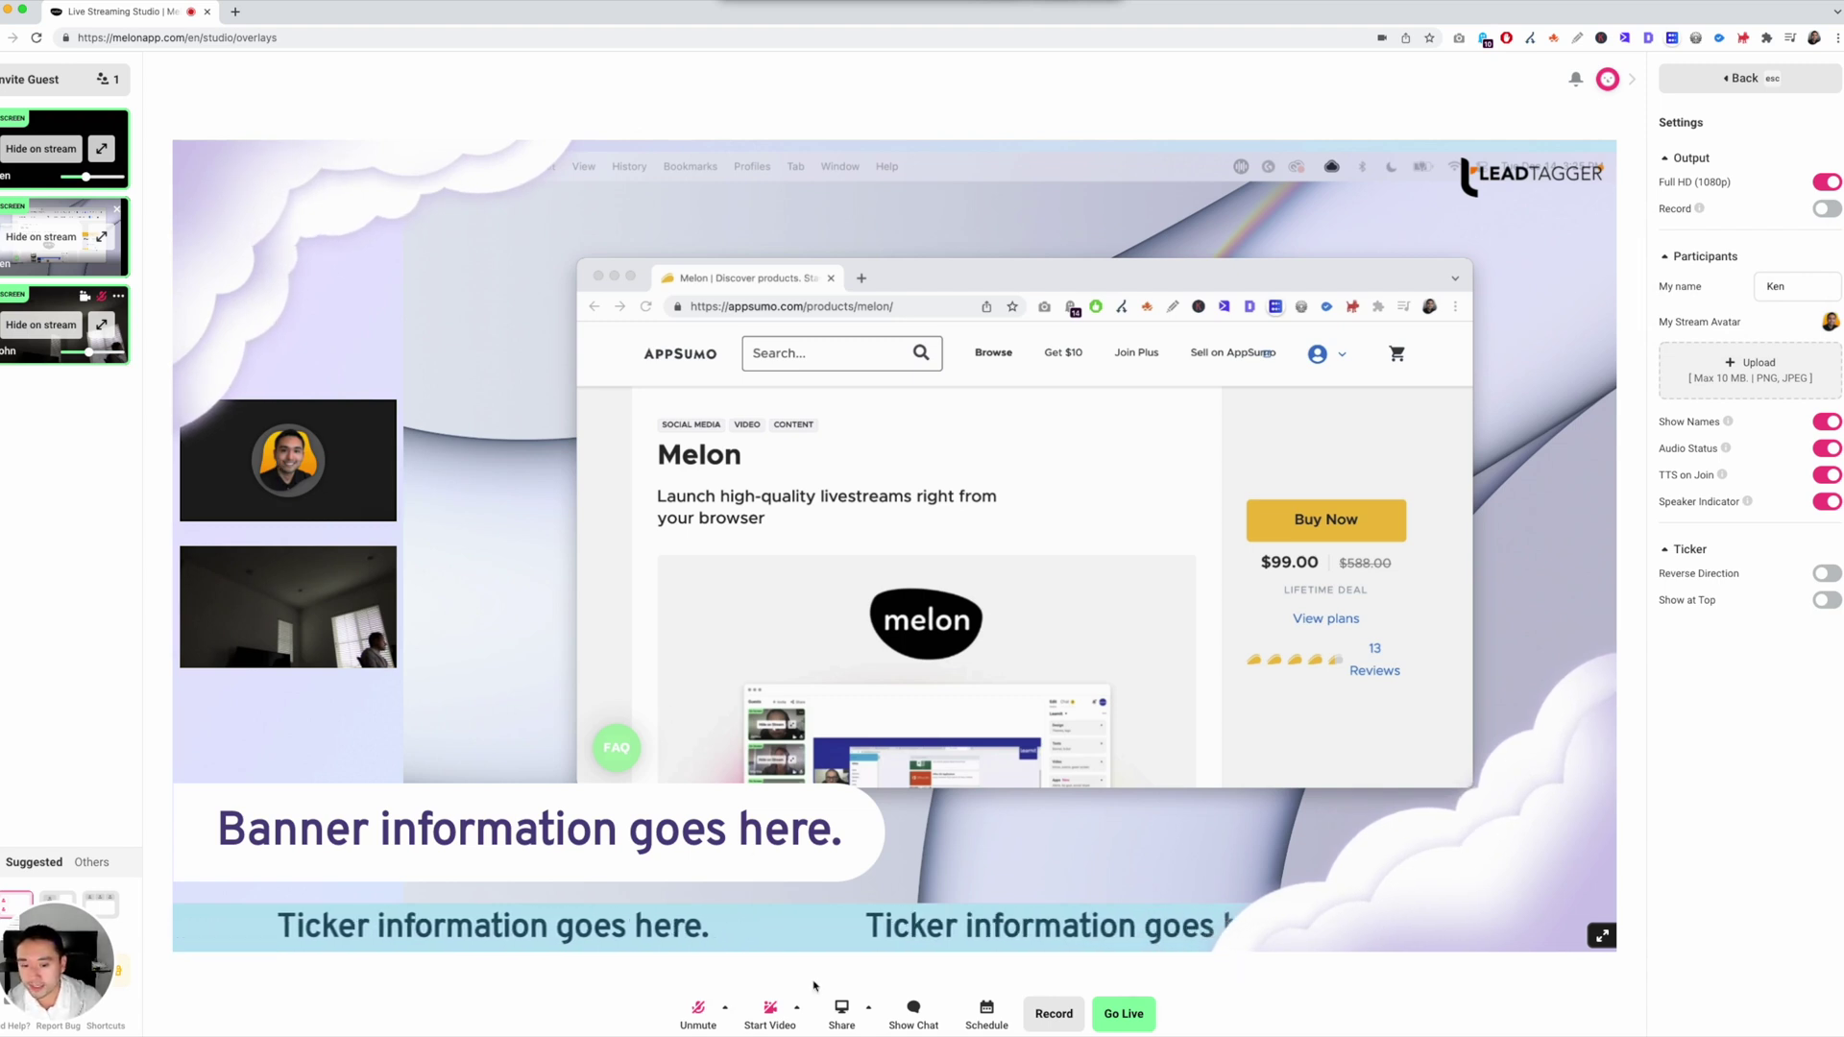
pyautogui.click(779, 1009)
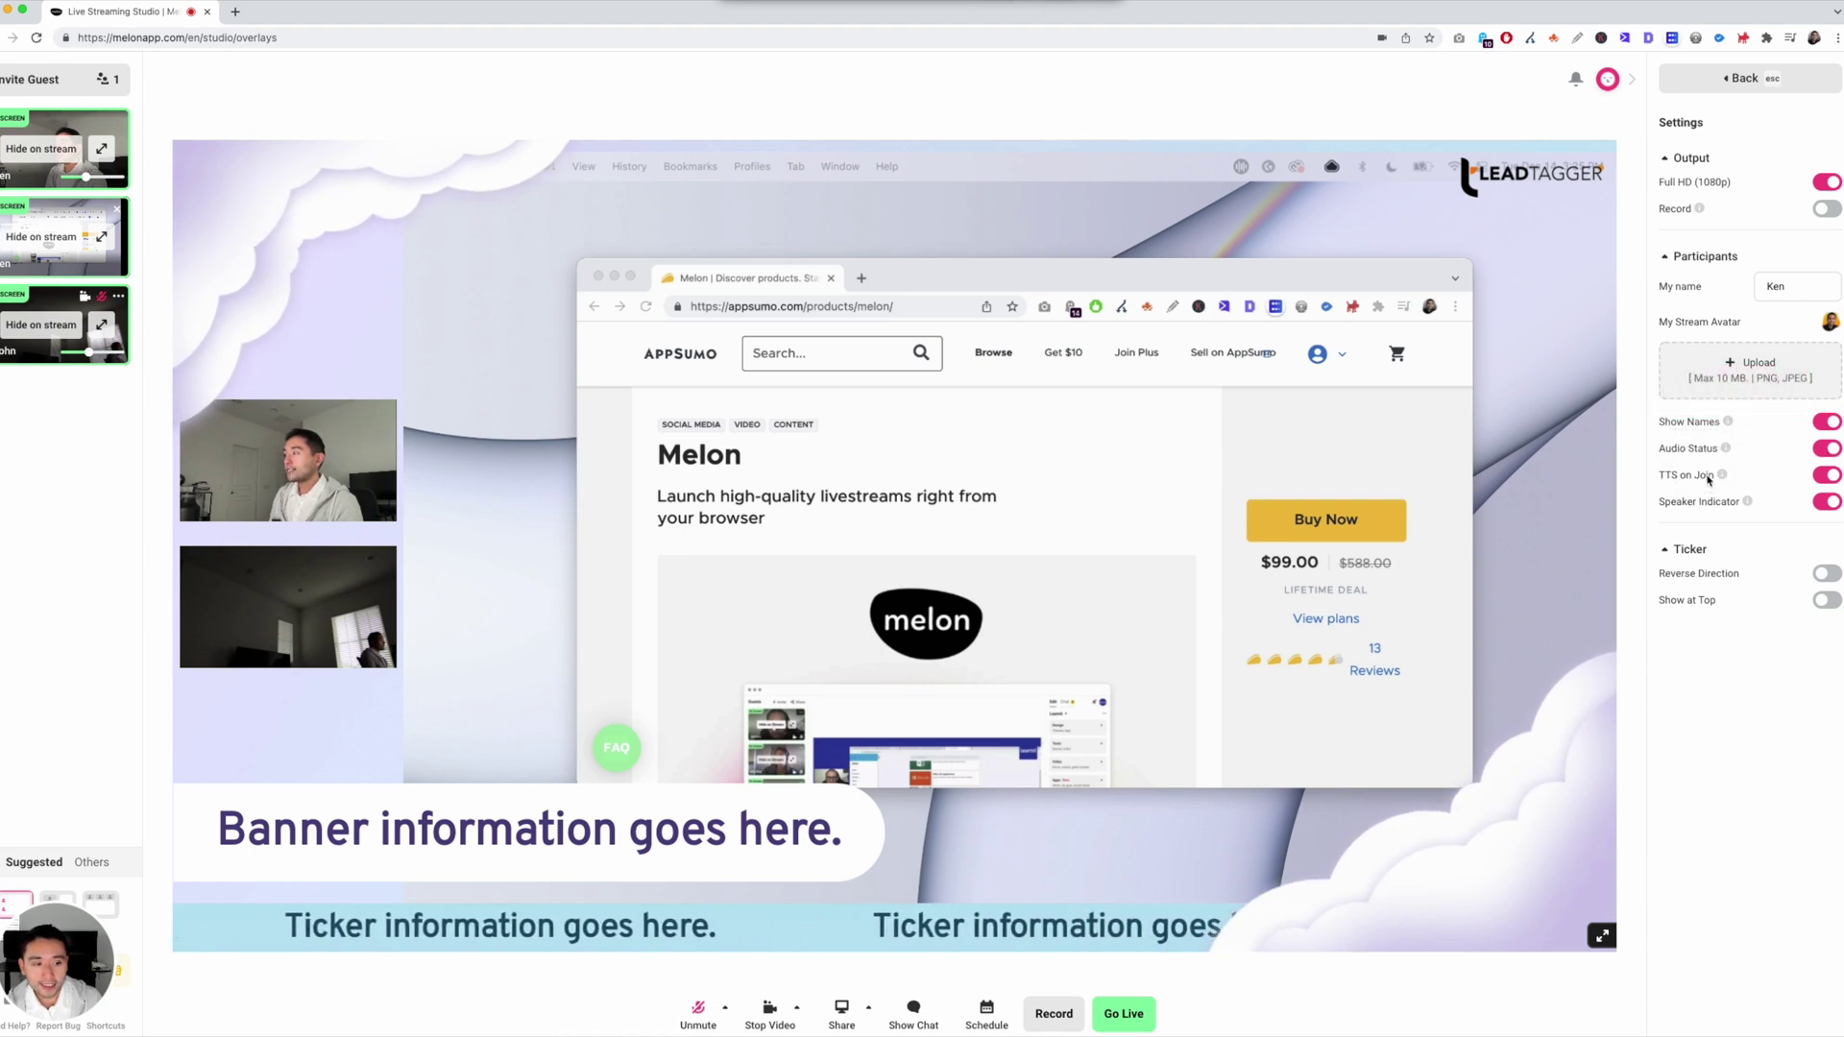
# Preview the ticker reversed and at the top, then restore both and go back.
pyautogui.moveTo(1721, 477)
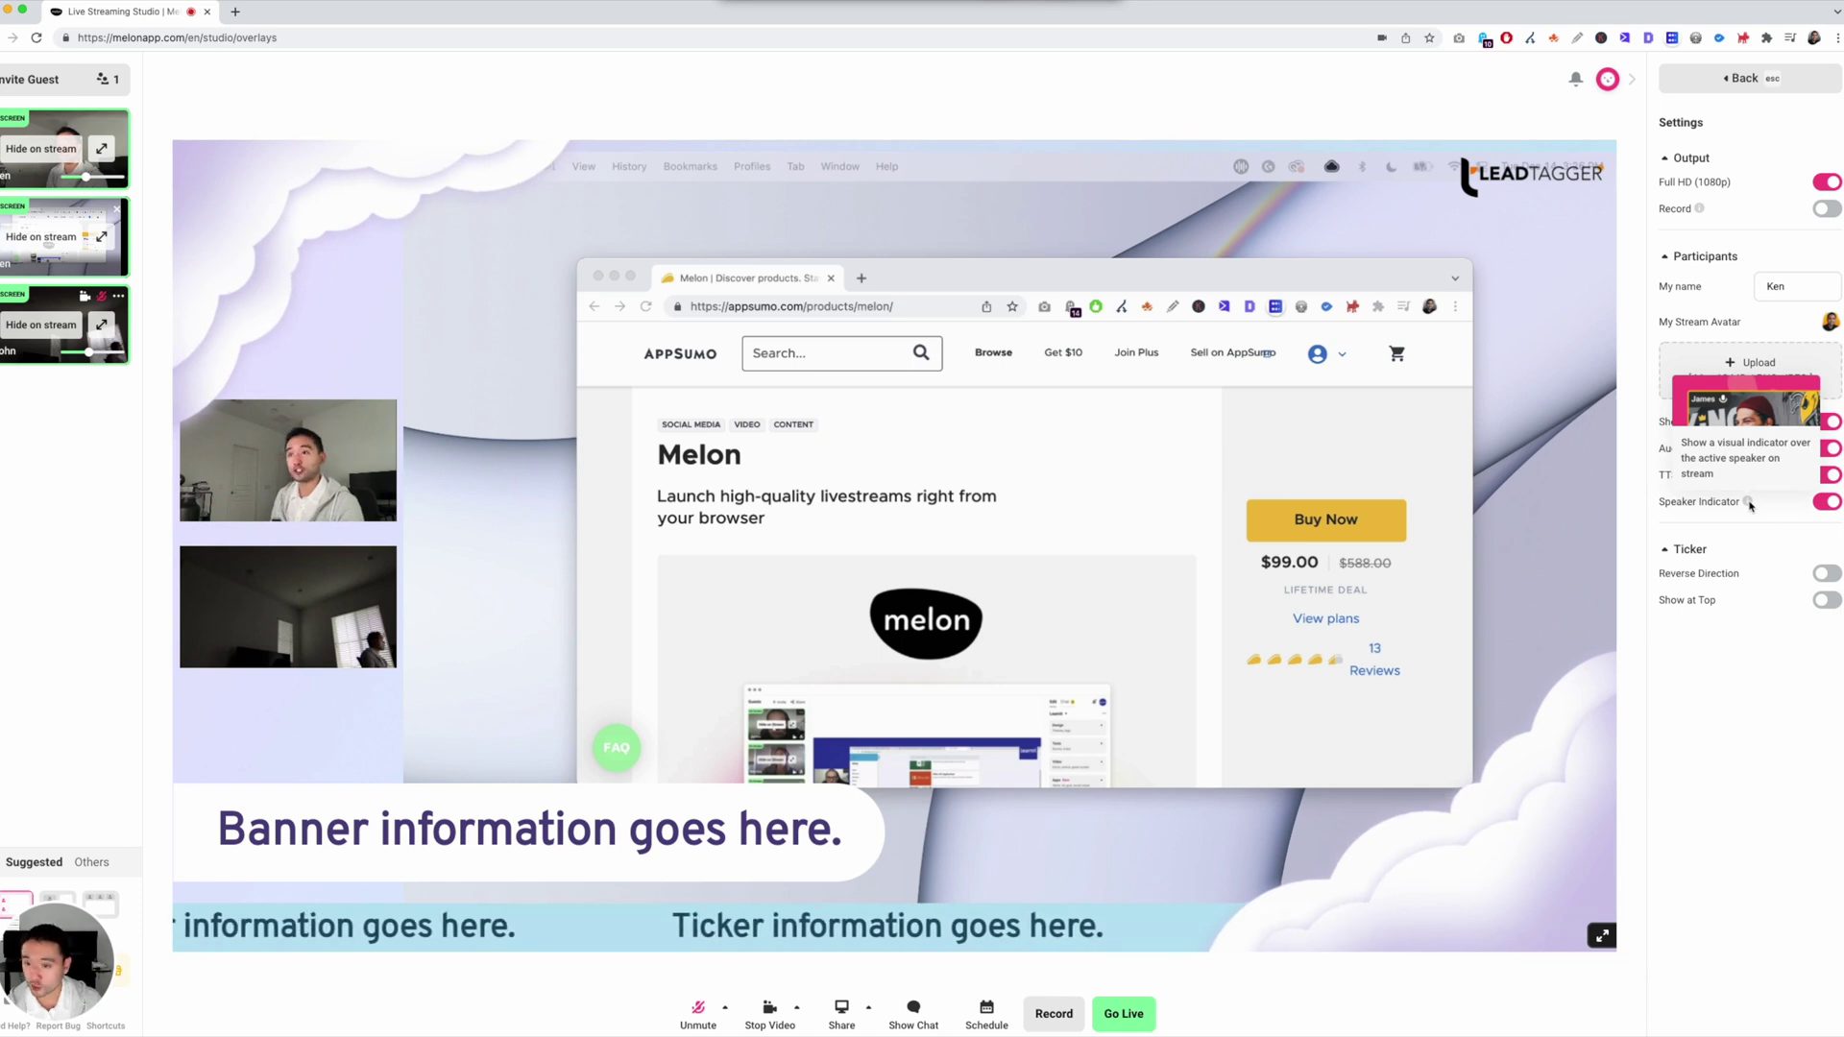
pyautogui.click(1819, 574)
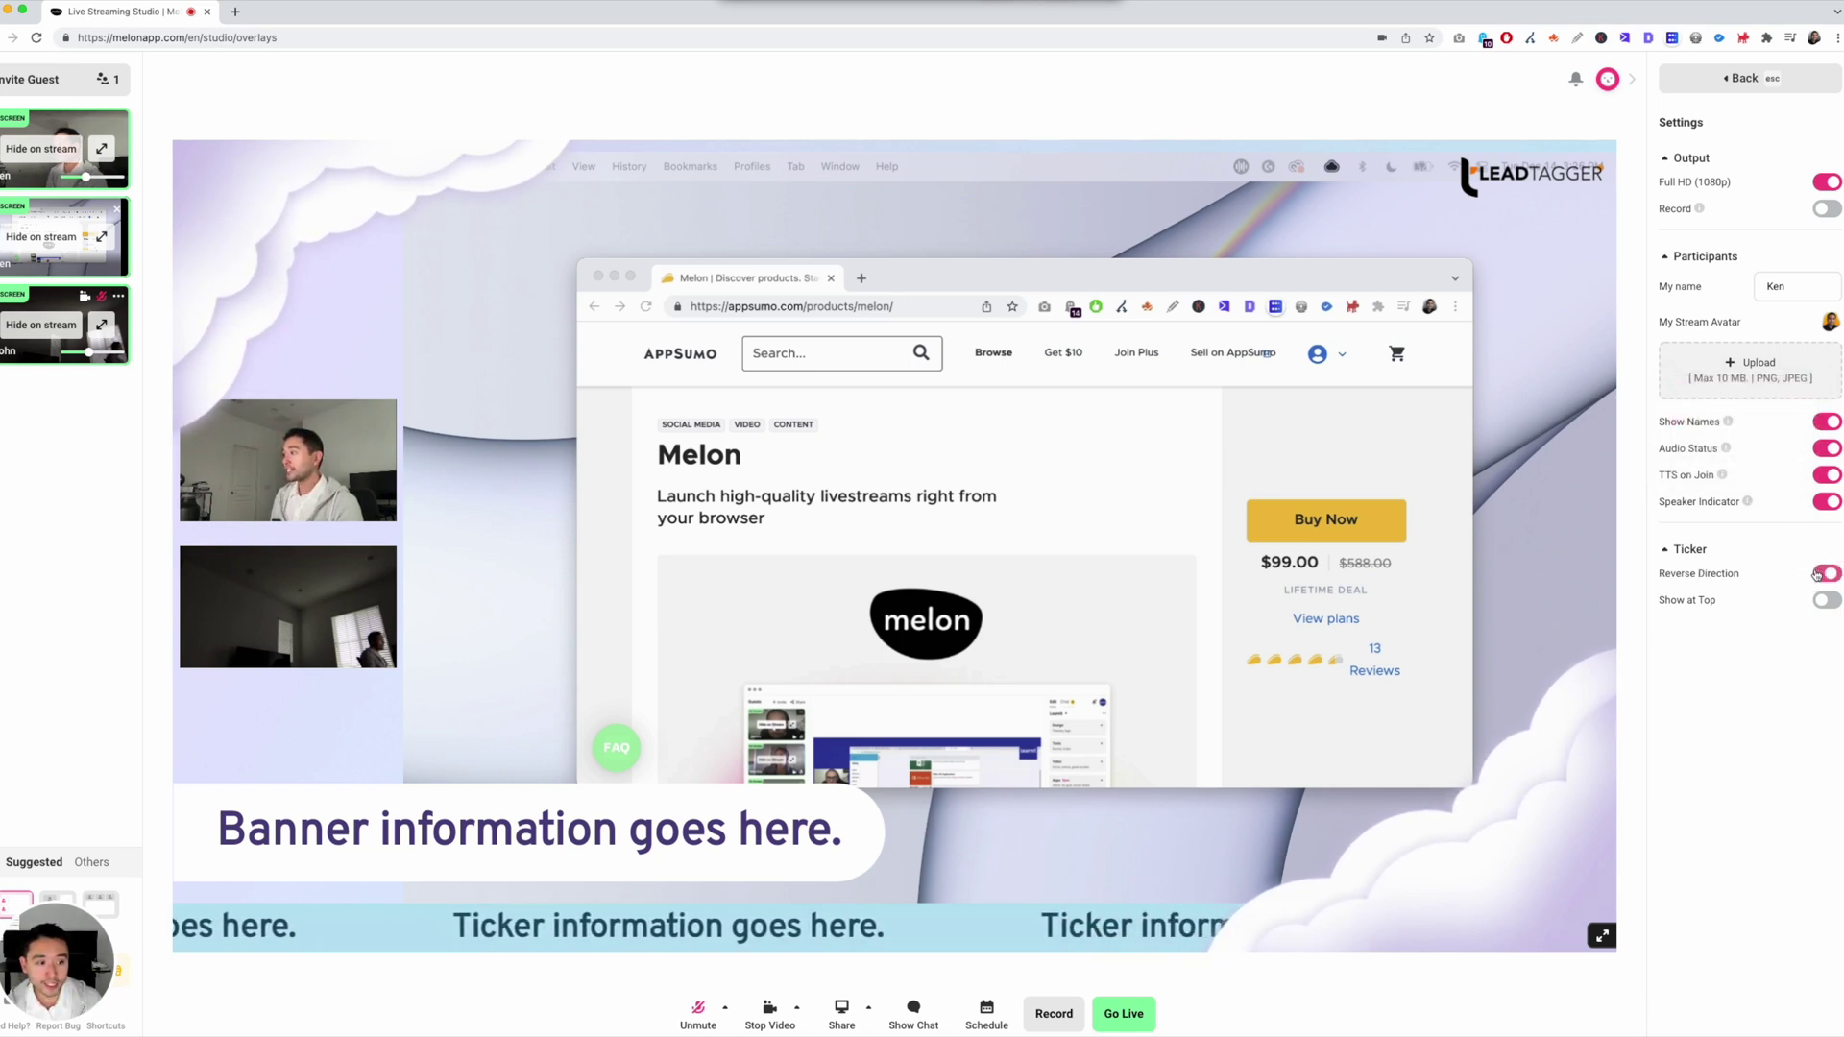
pyautogui.click(1827, 600)
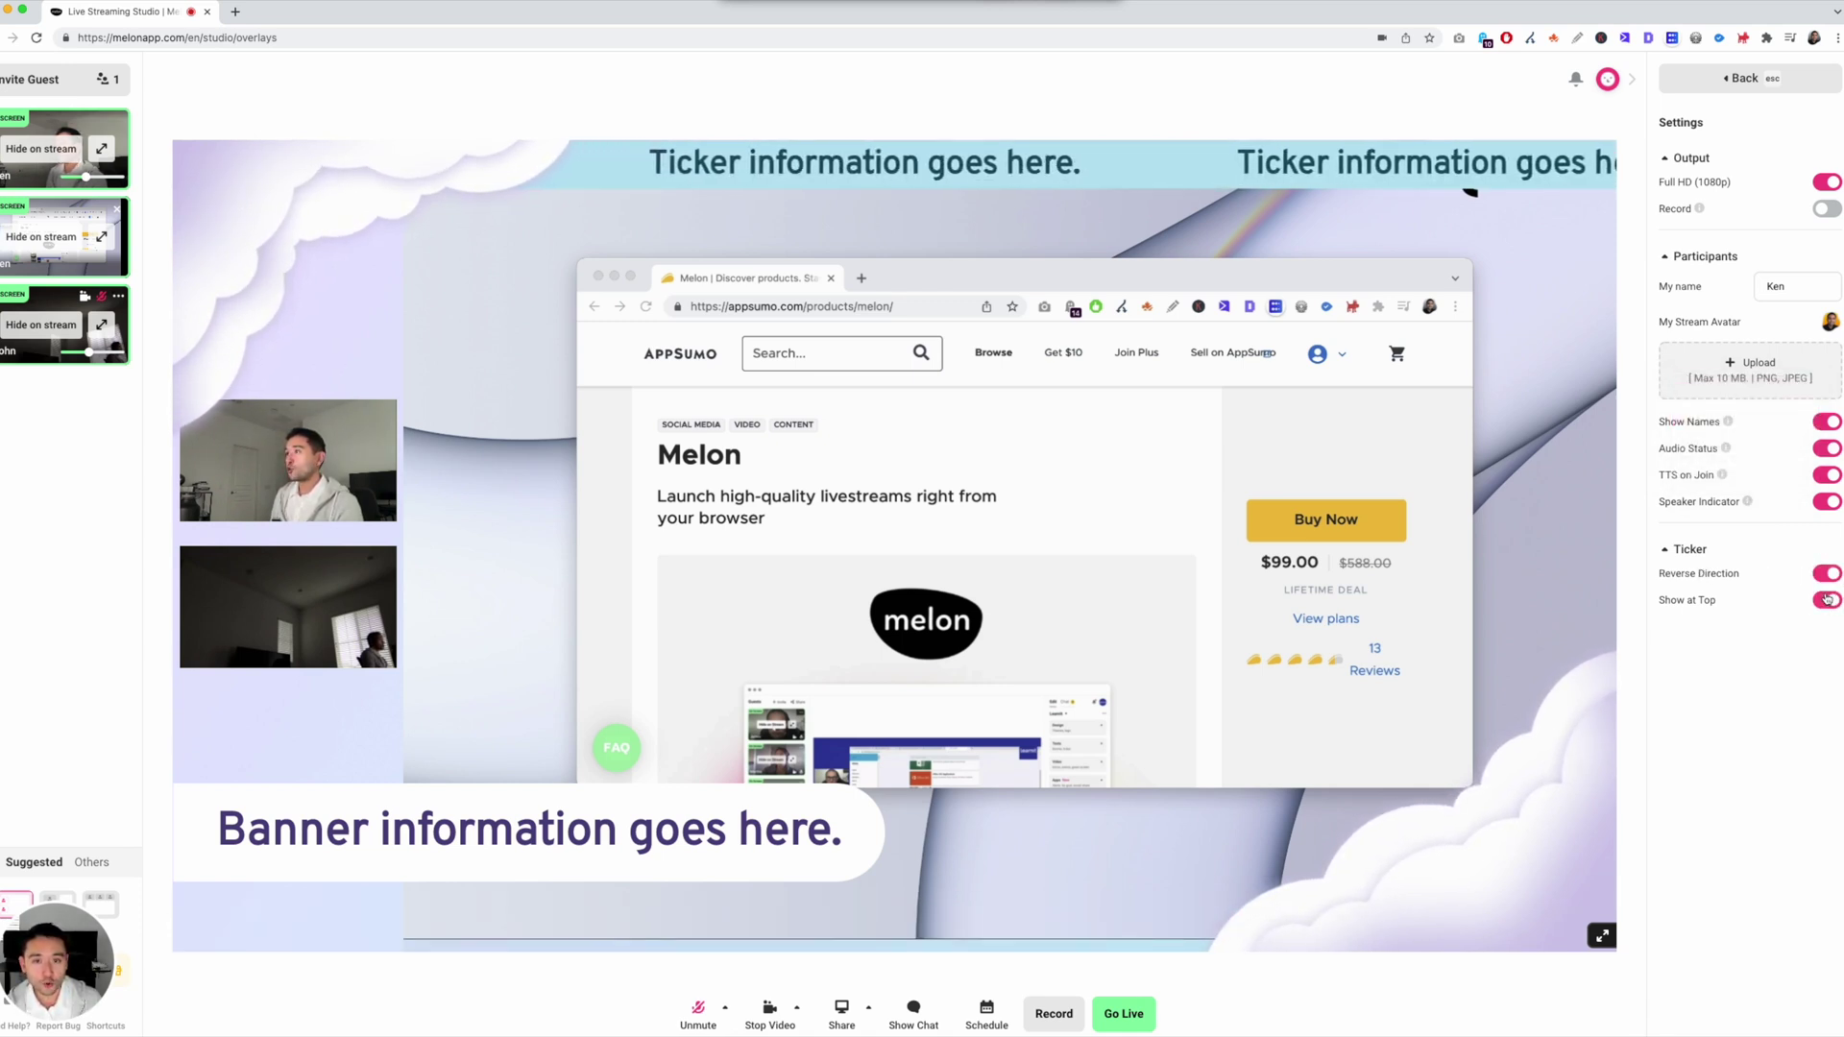
pyautogui.click(1827, 599)
pyautogui.click(1823, 572)
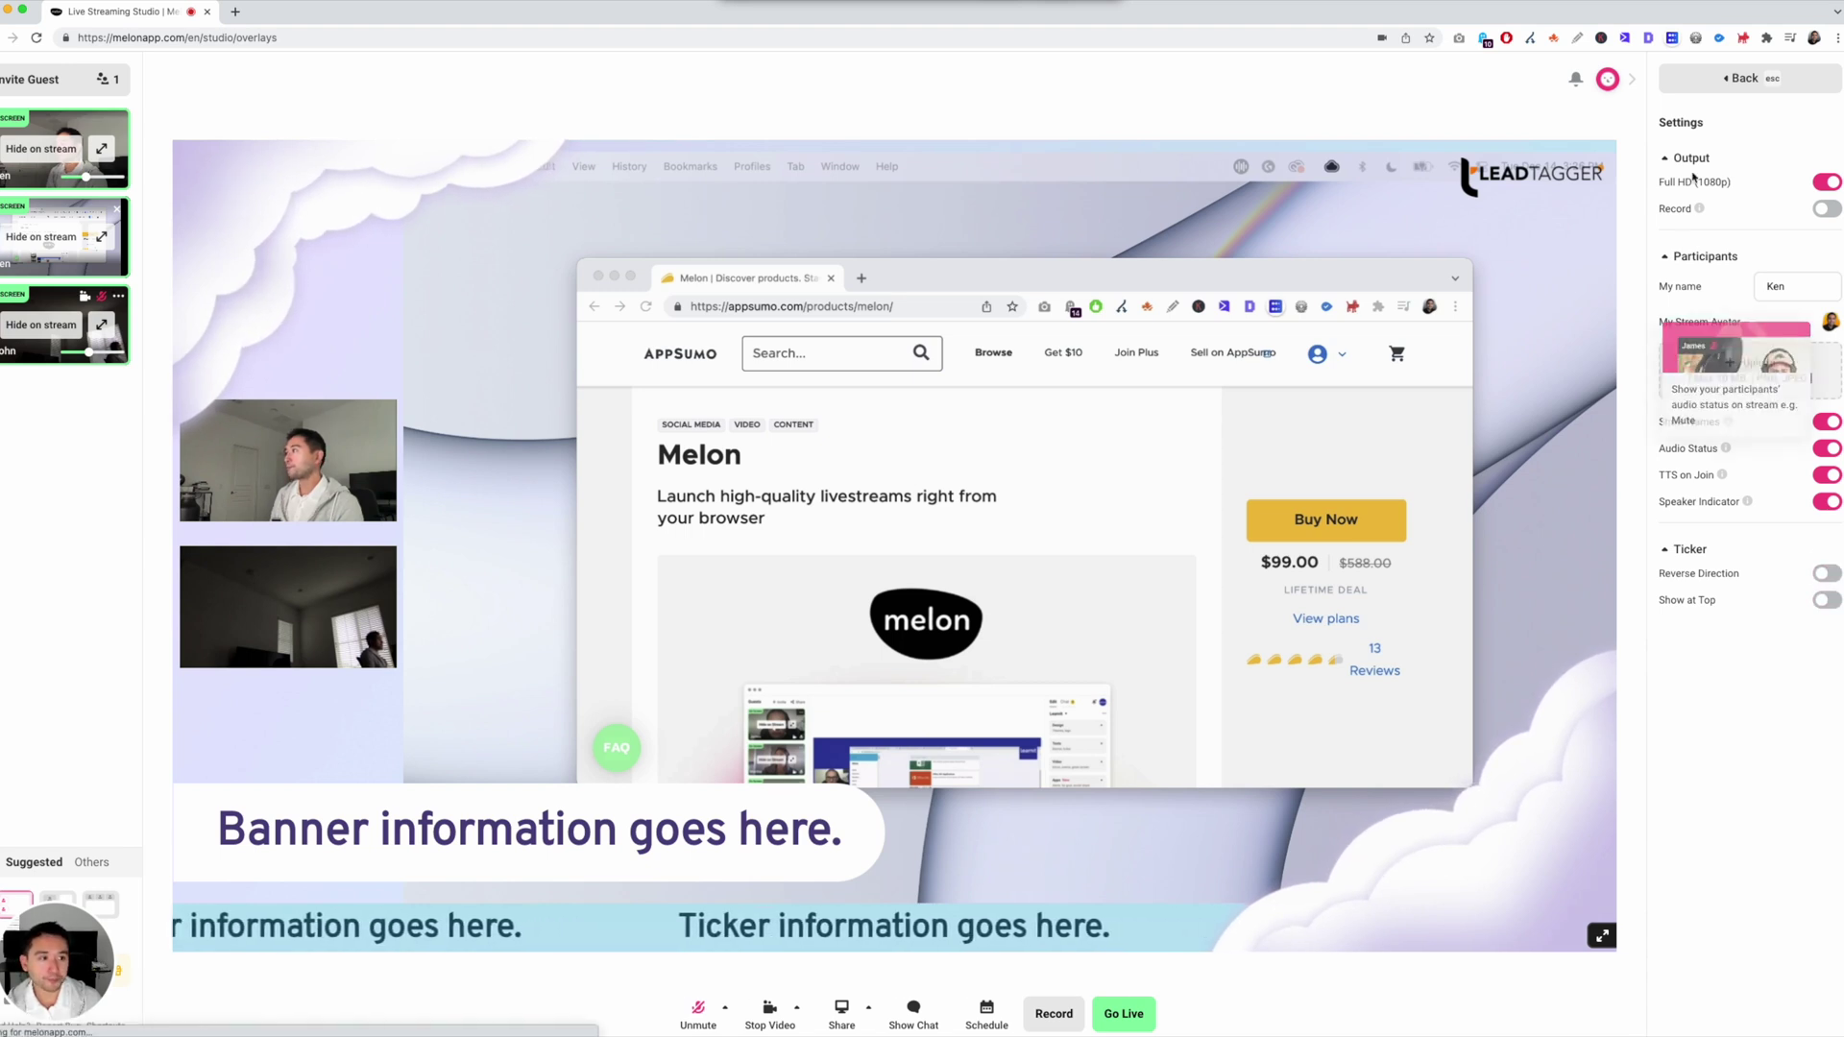
pyautogui.click(1734, 78)
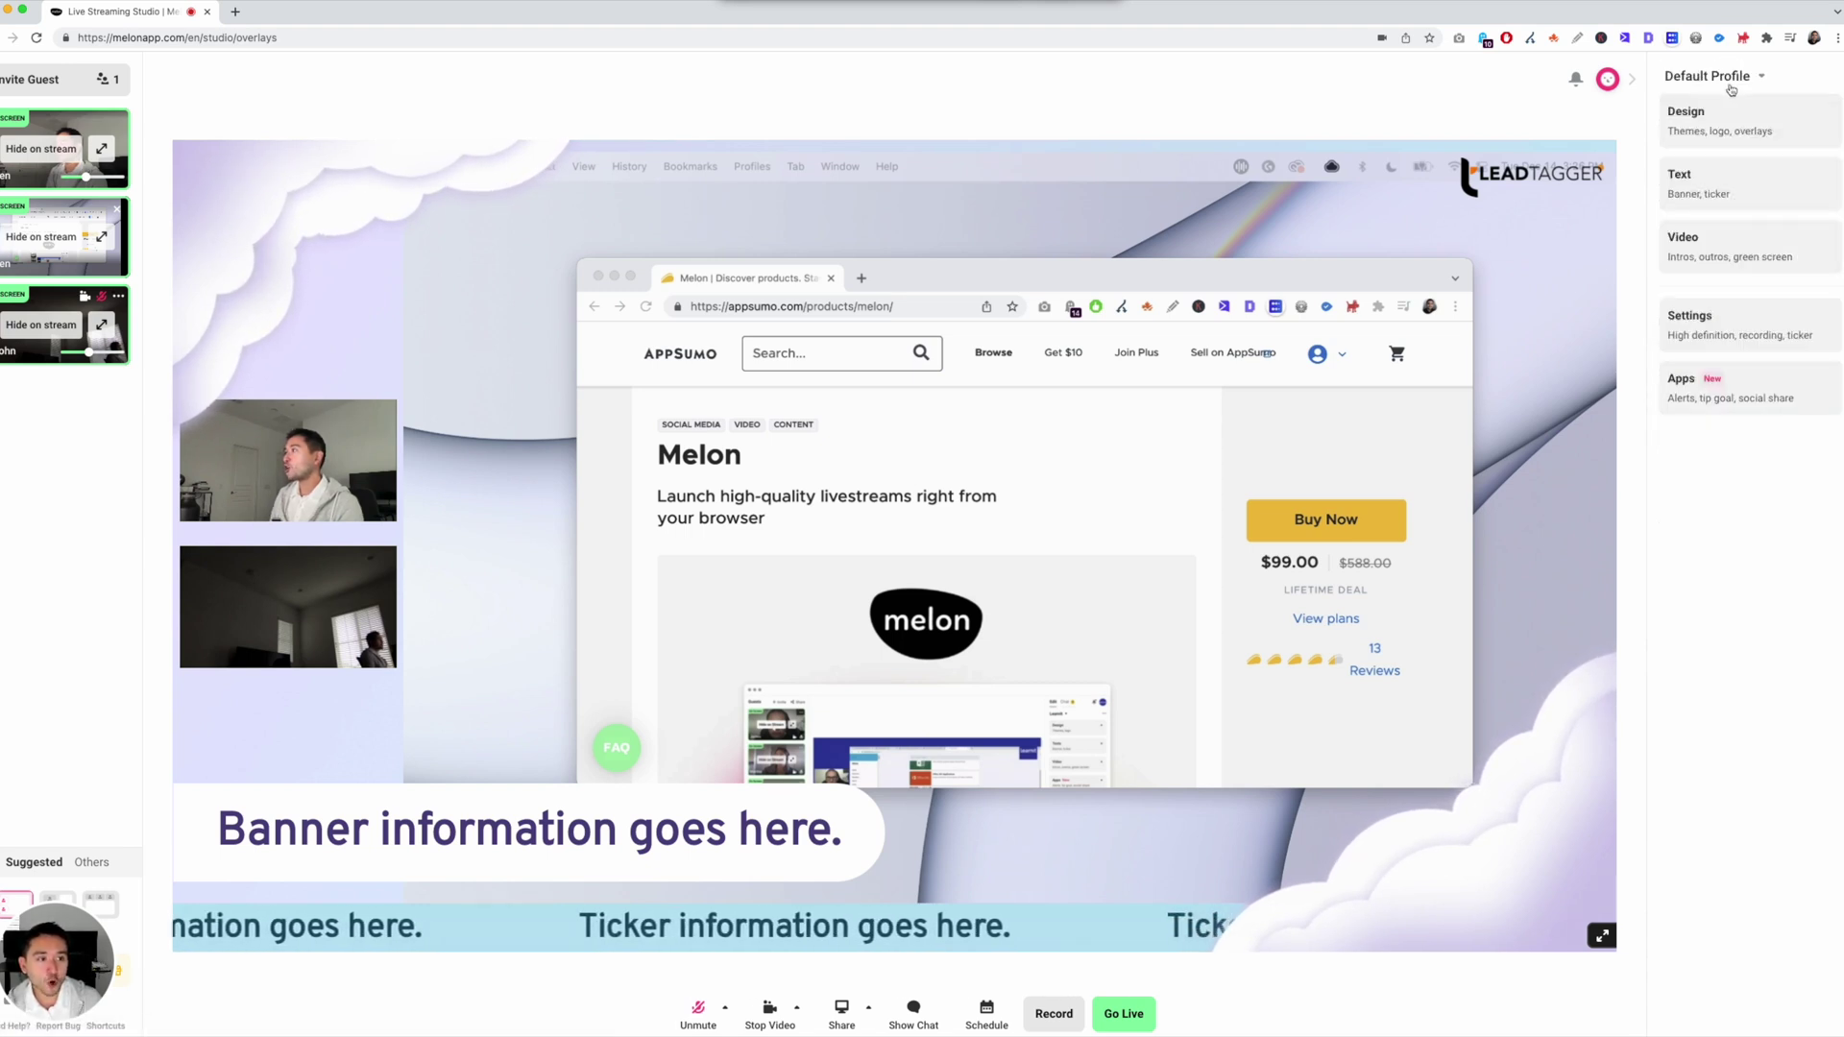
# Browse the Streamlabs widgets and Twitter social apps, then open the theme and logo Design options.
pyautogui.click(1733, 391)
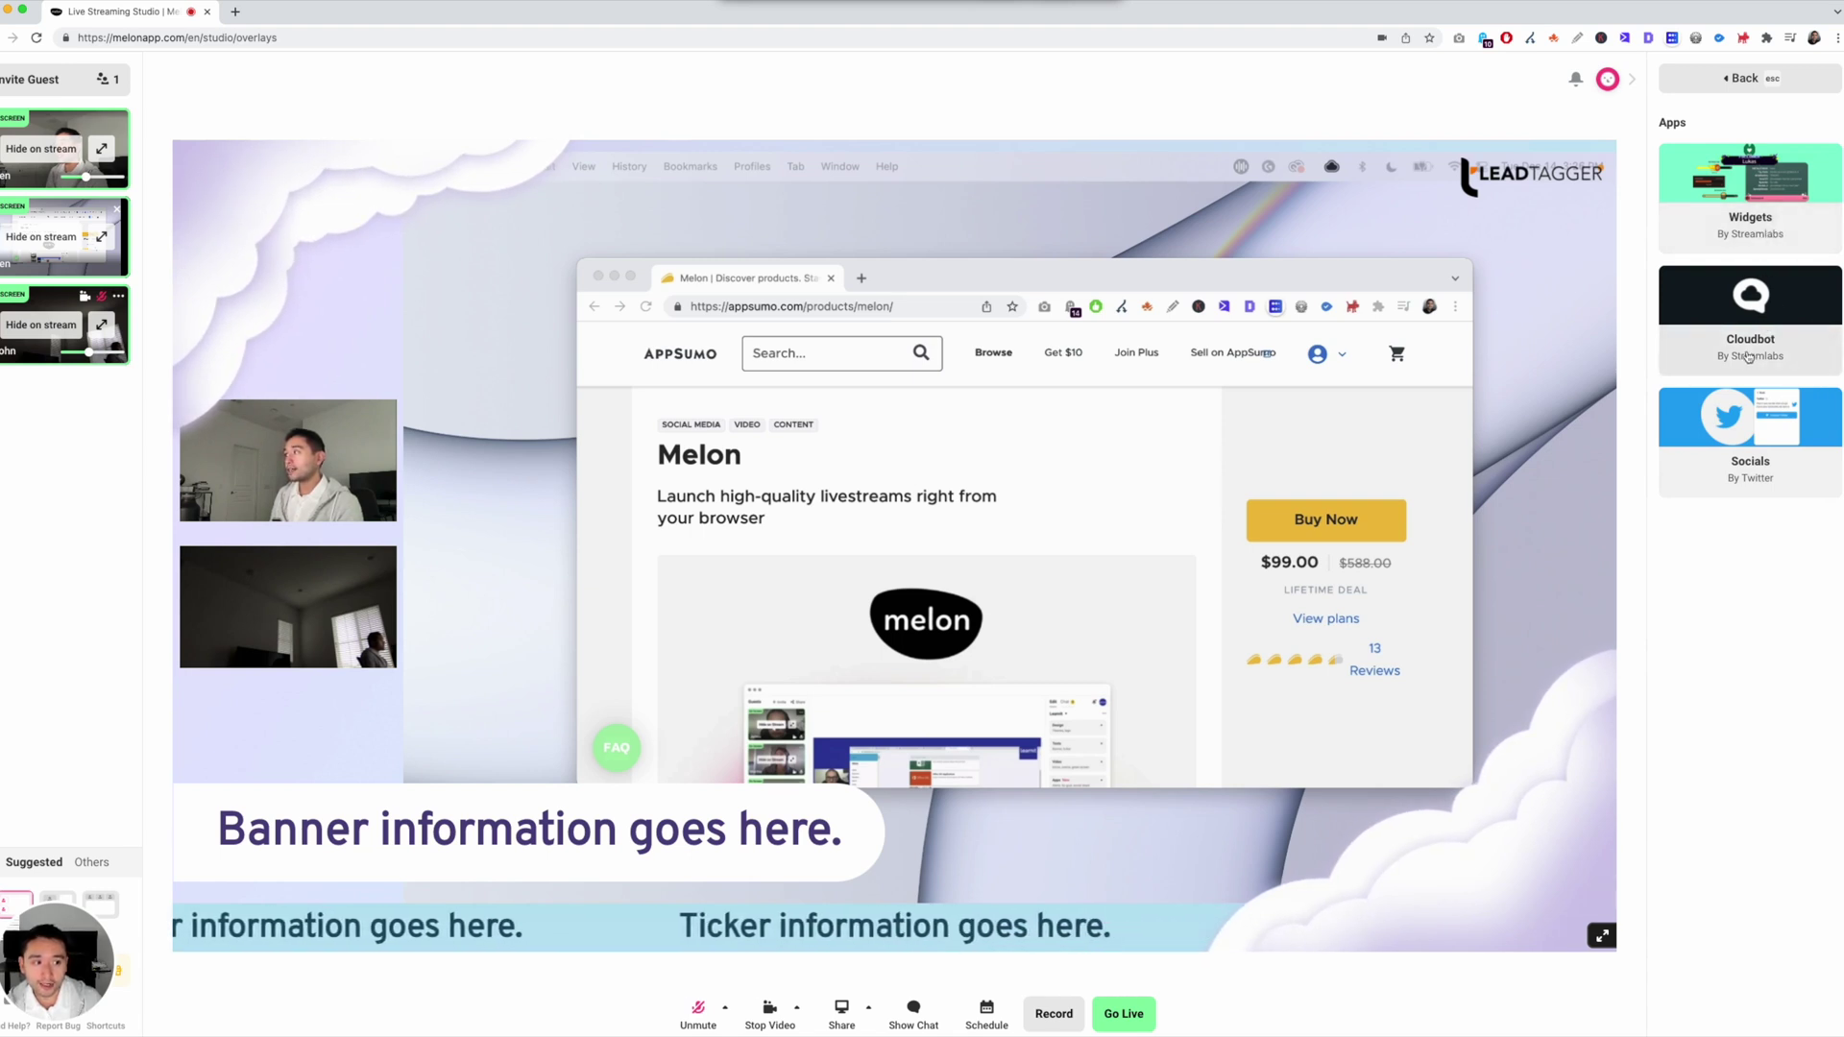
pyautogui.click(1761, 226)
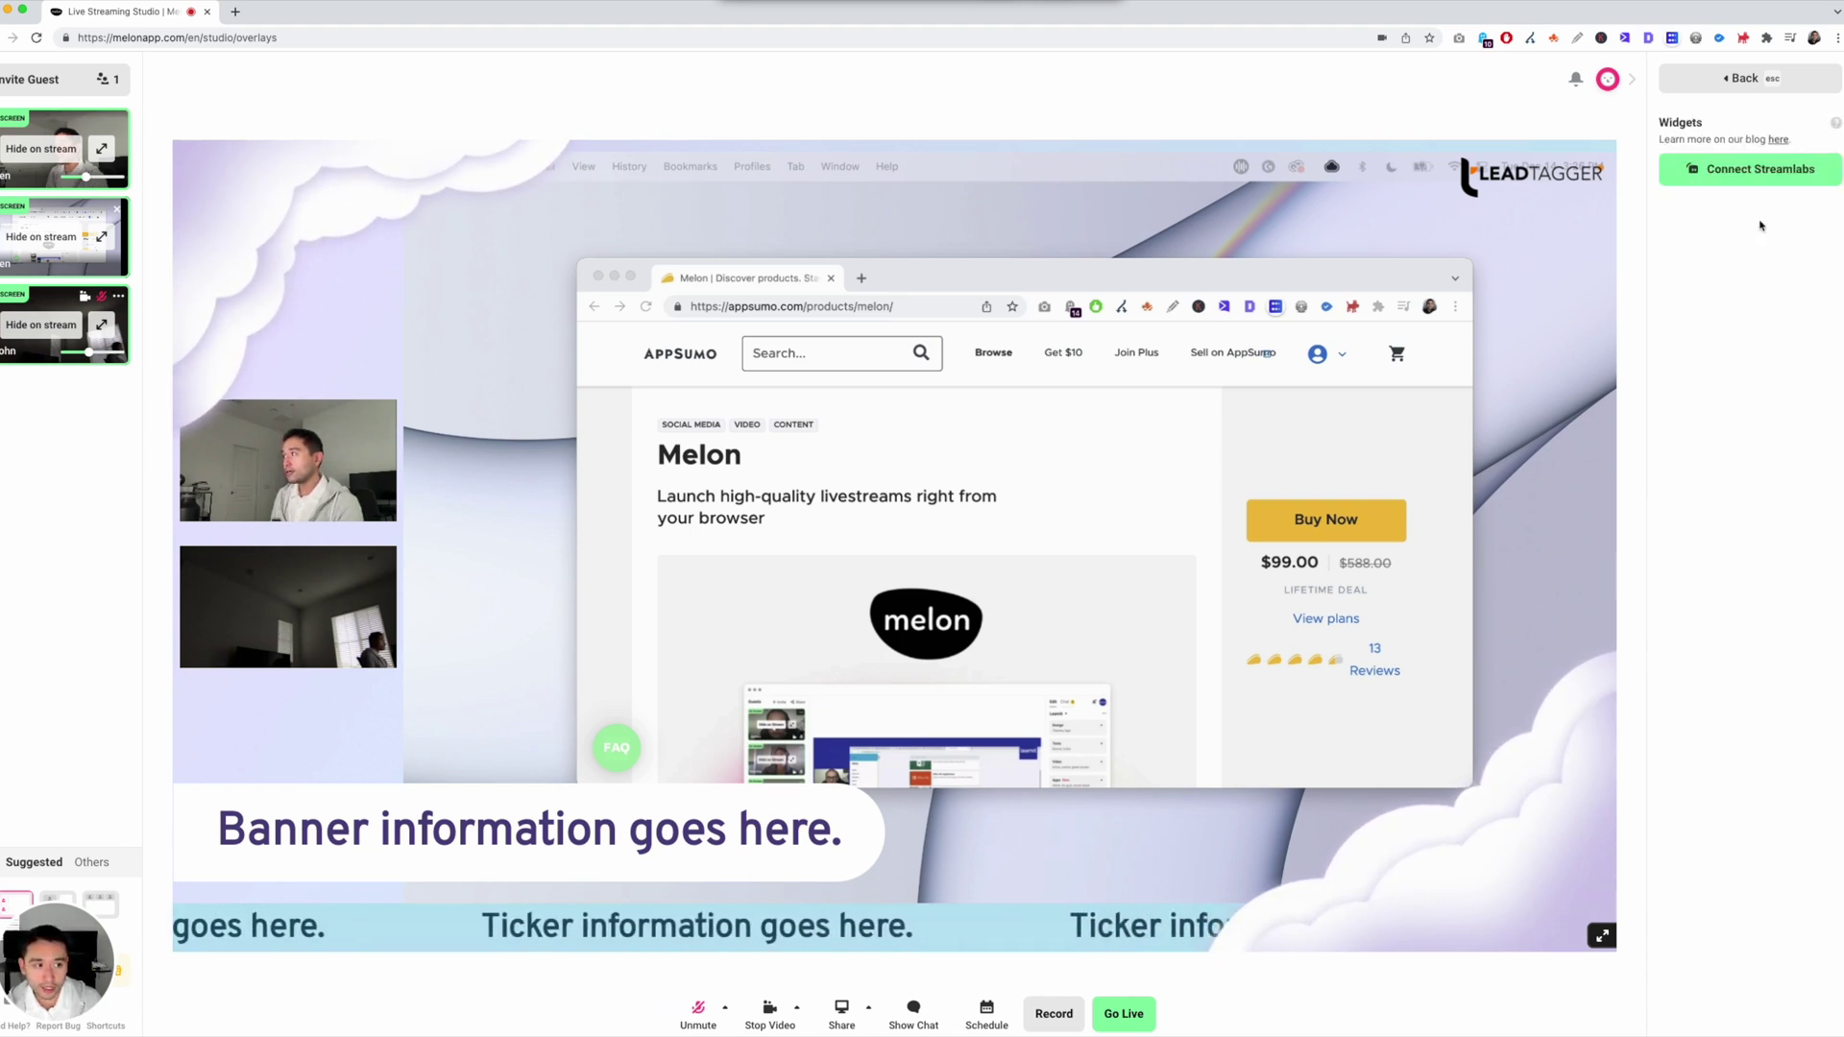
pyautogui.click(1743, 78)
pyautogui.click(1739, 394)
pyautogui.click(1786, 452)
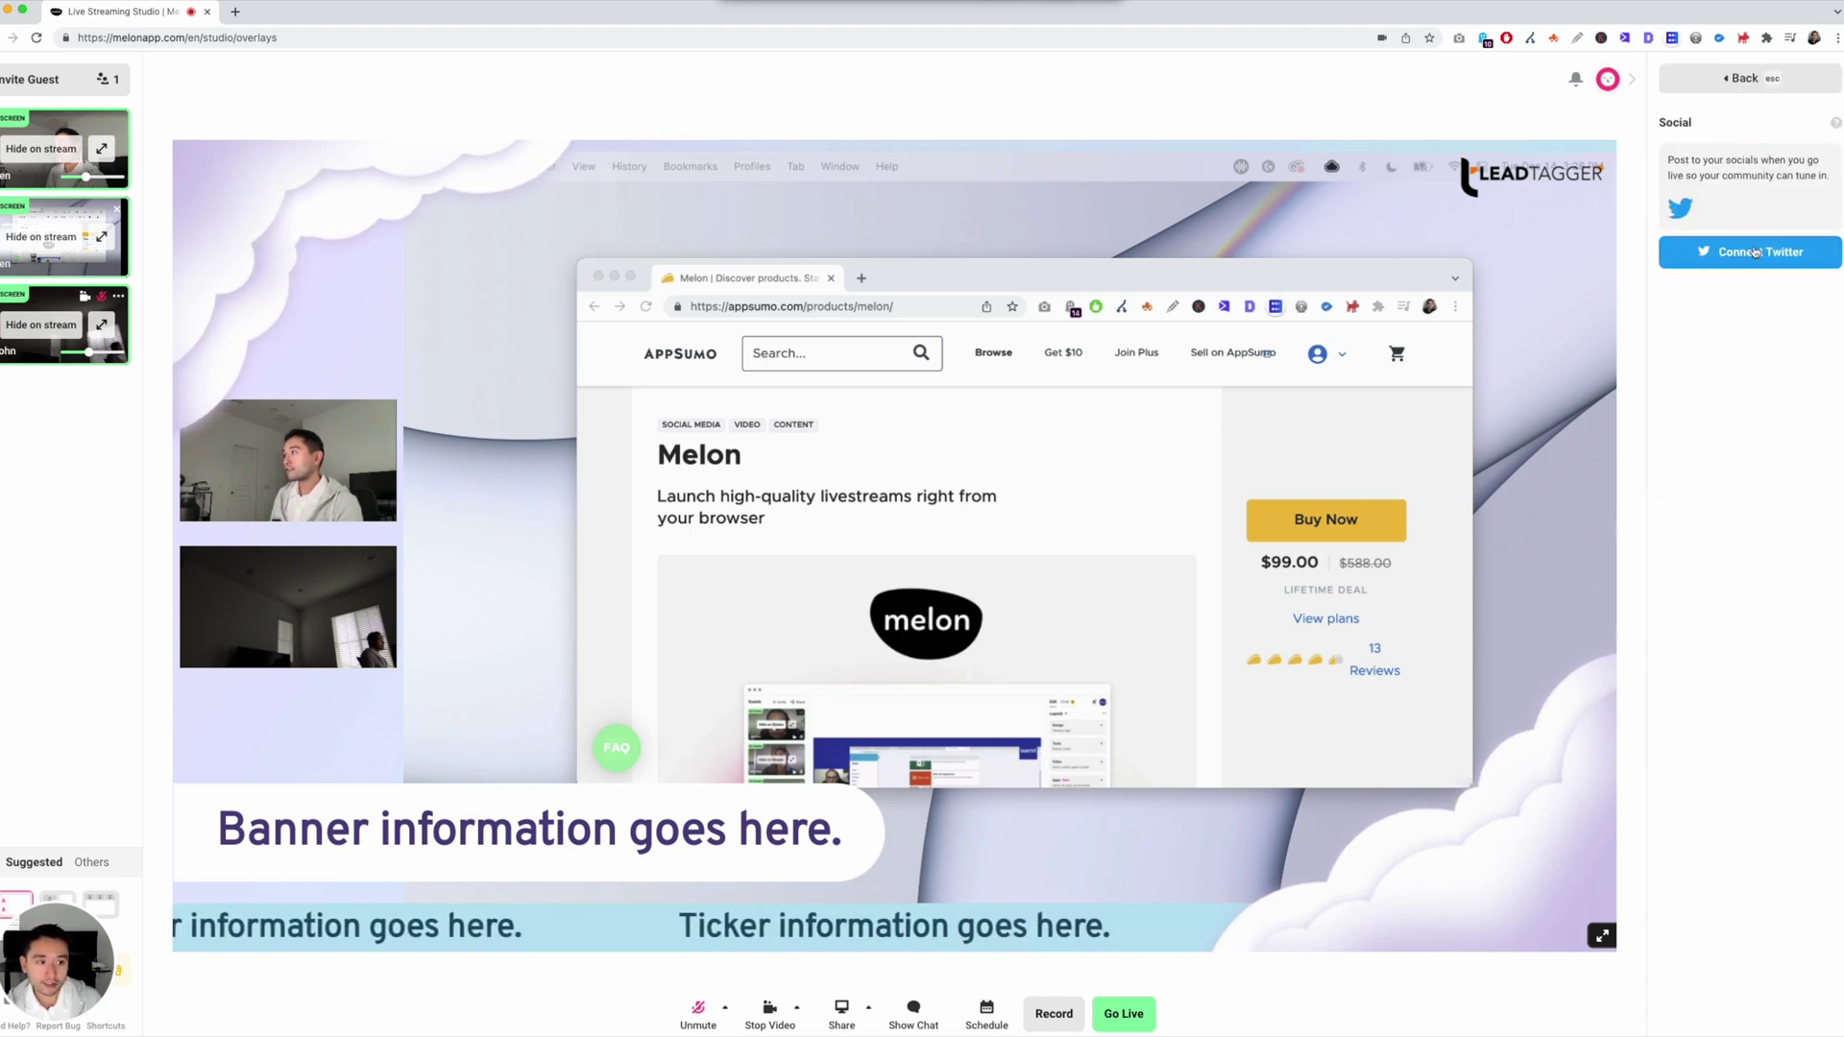
pyautogui.click(1744, 84)
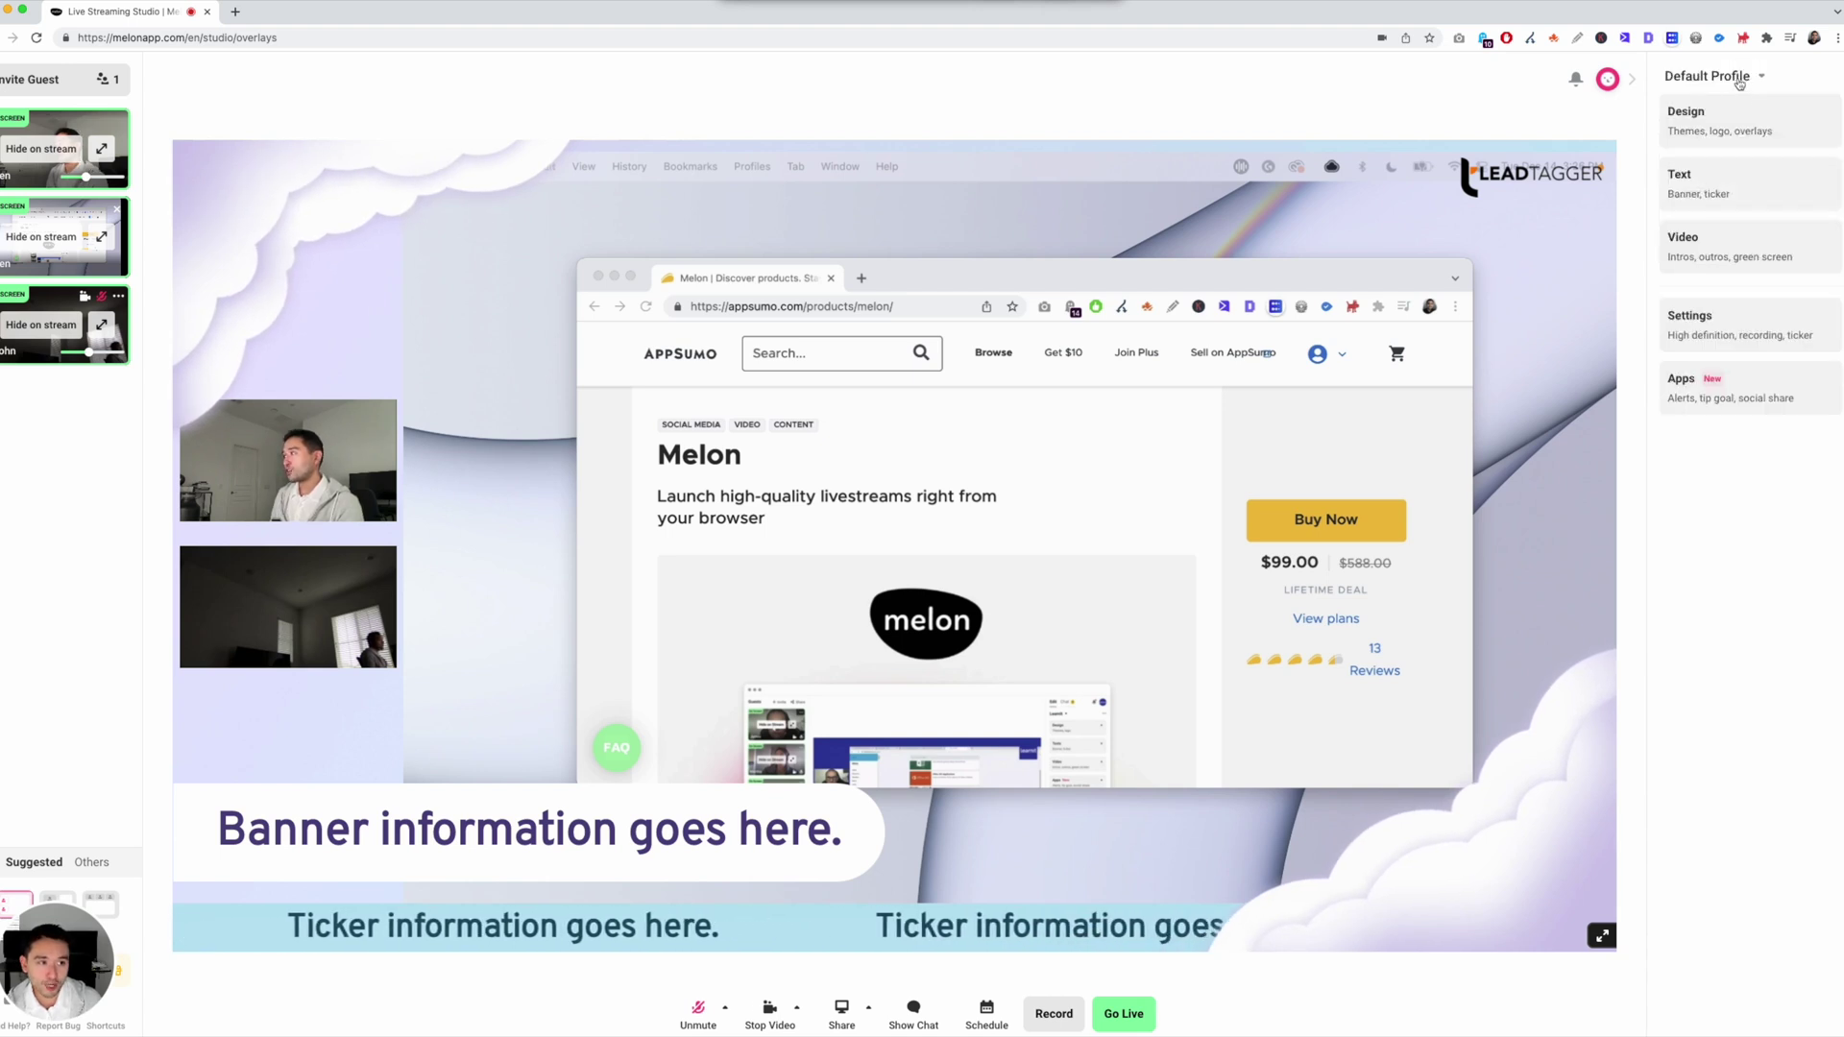
pyautogui.click(1706, 123)
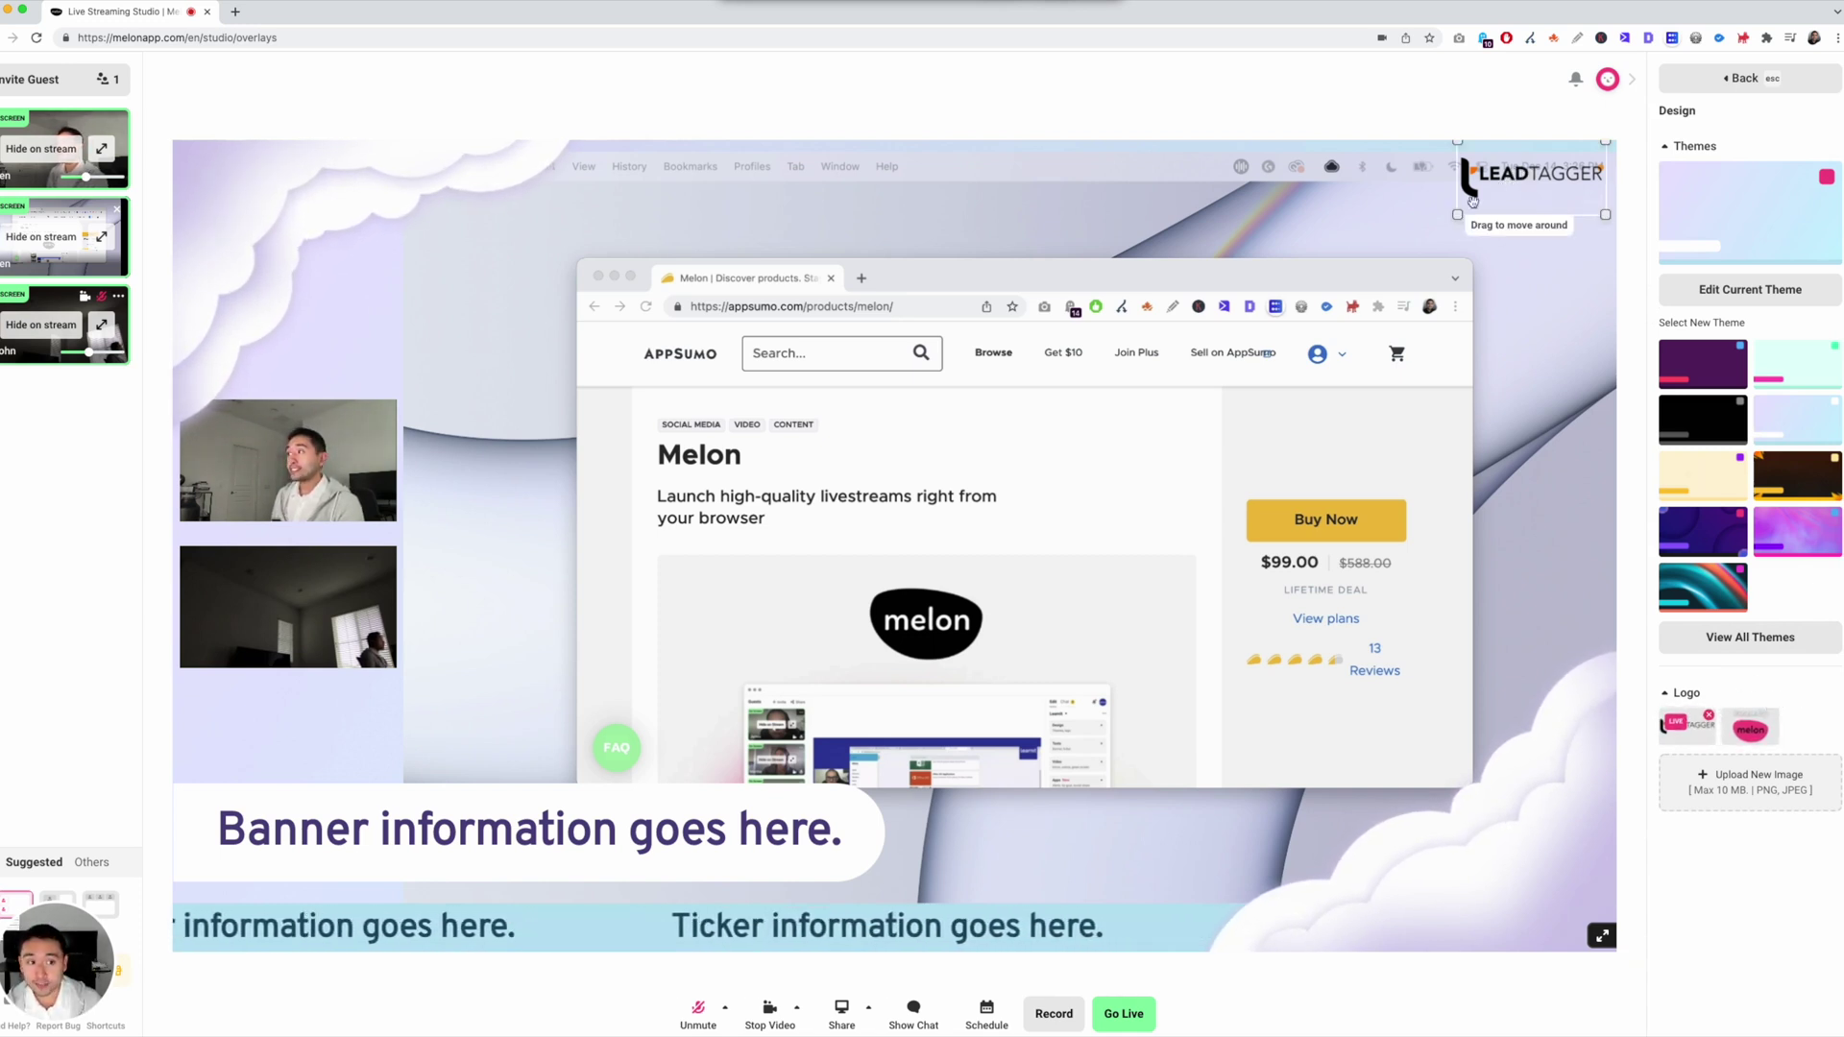
# Drag the LEADTAGGER logo back to the top-right, nudge the shared AppSumo window, then scroll the homepage.
pyautogui.moveTo(1503, 179)
pyautogui.mouseDown()
pyautogui.moveTo(1420, 268)
pyautogui.moveTo(782, 564)
pyautogui.moveTo(1264, 185)
pyautogui.moveTo(1532, 178)
pyautogui.moveTo(1264, 336)
pyautogui.moveTo(1441, 198)
pyautogui.moveTo(1530, 176)
pyautogui.mouseUp()
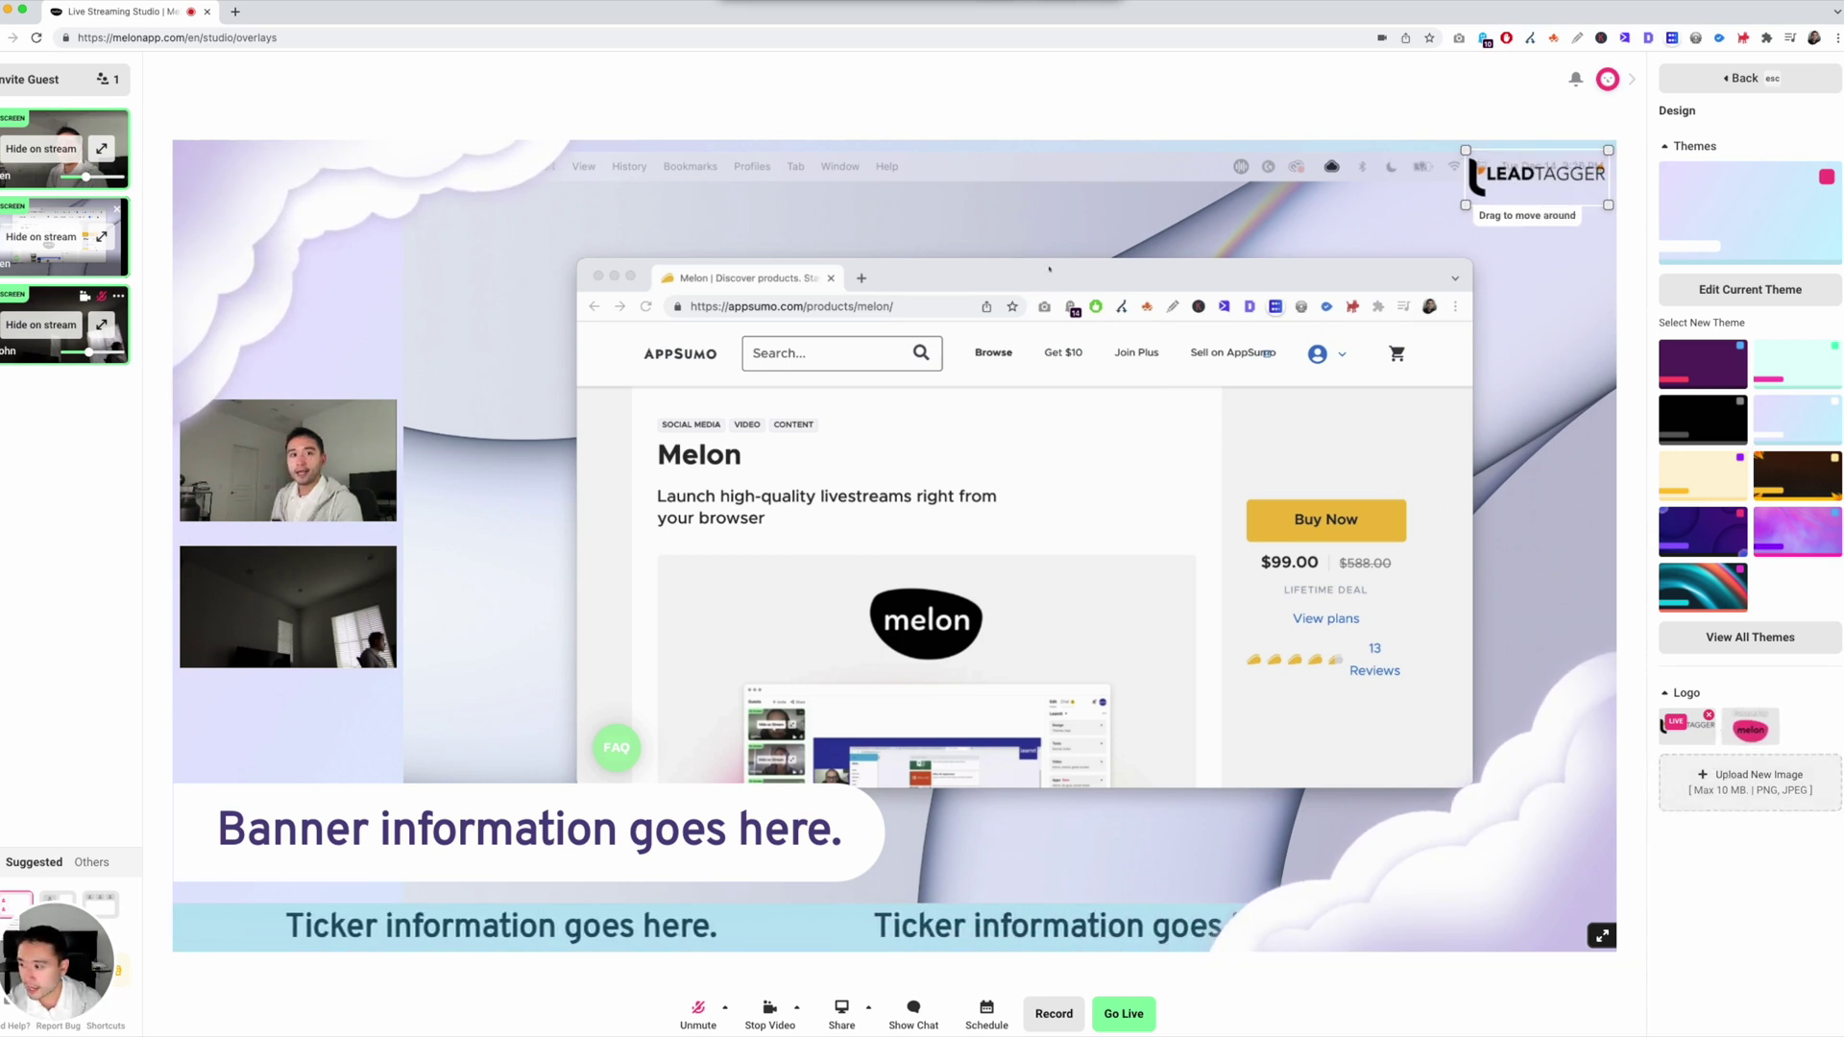
pyautogui.moveTo(1049, 269)
pyautogui.mouseDown()
pyautogui.moveTo(924, 327)
pyautogui.moveTo(974, 279)
pyautogui.moveTo(946, 335)
pyautogui.moveTo(1021, 233)
pyautogui.moveTo(1067, 233)
pyautogui.mouseUp()
pyautogui.scroll(-6, 1066, 524)
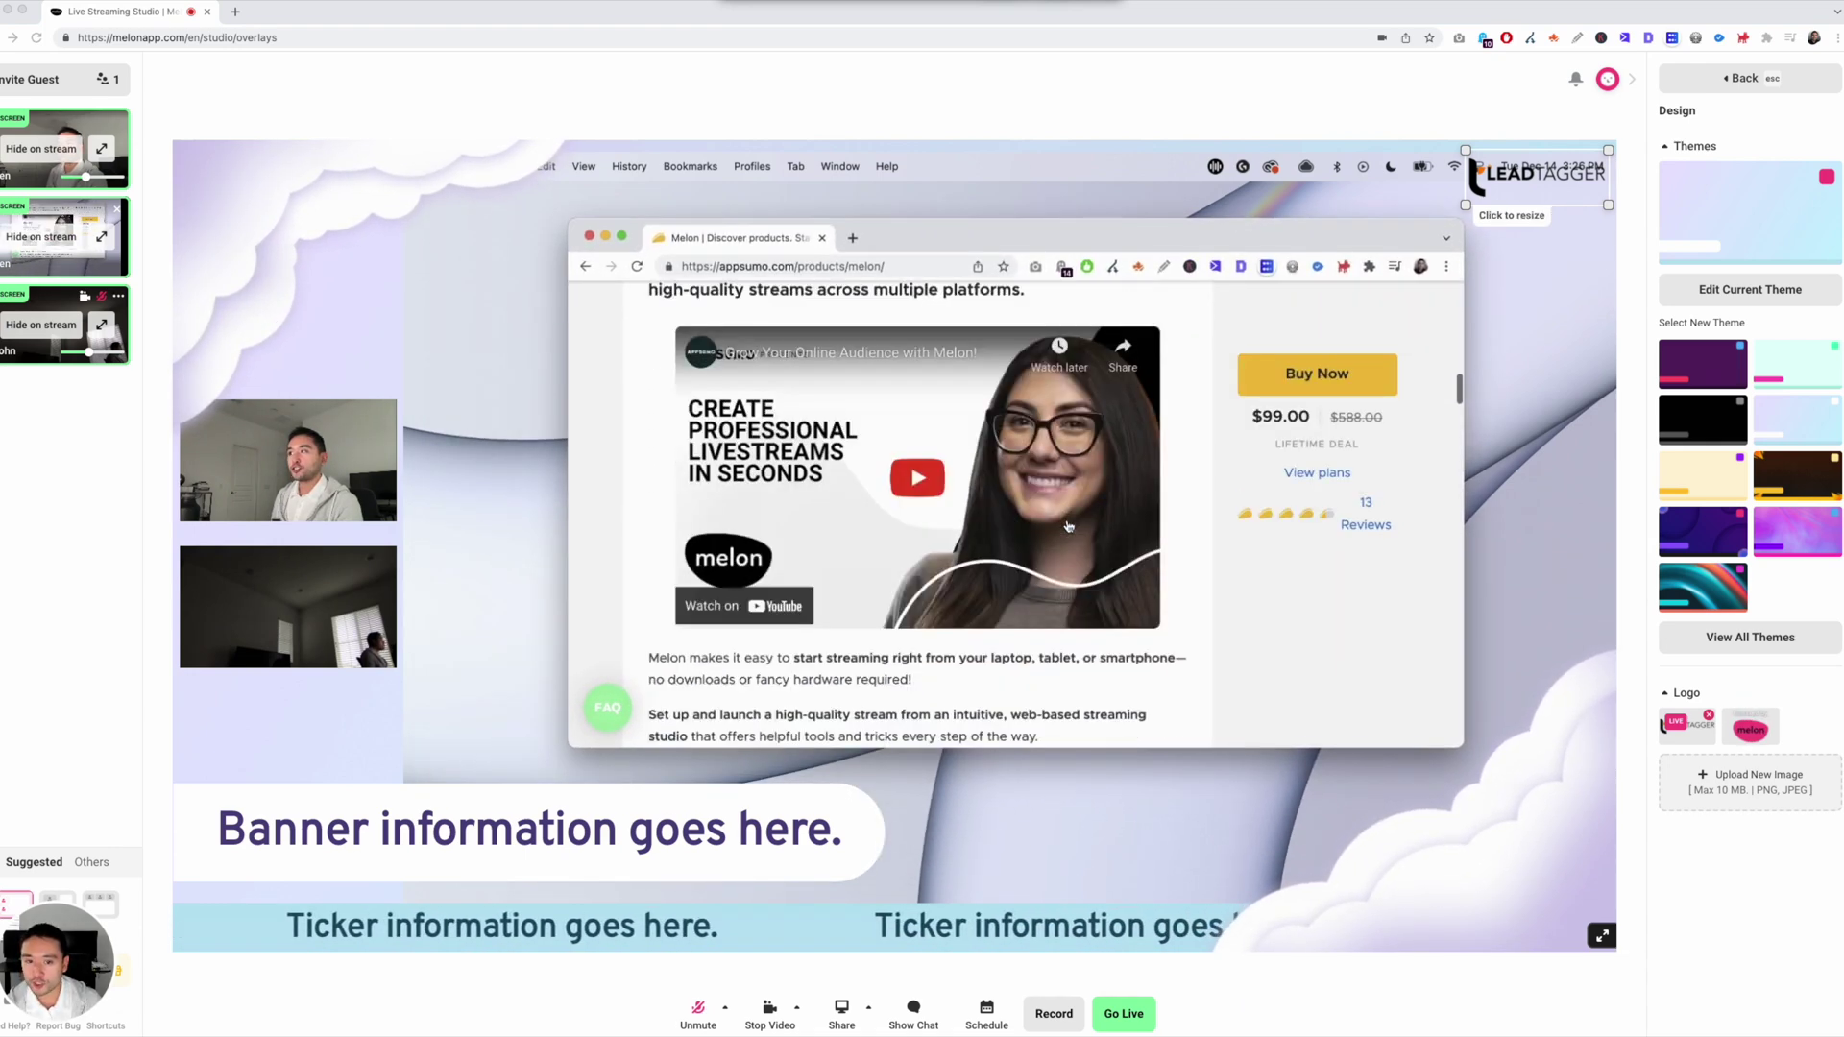
pyautogui.scroll(-10, 1068, 526)
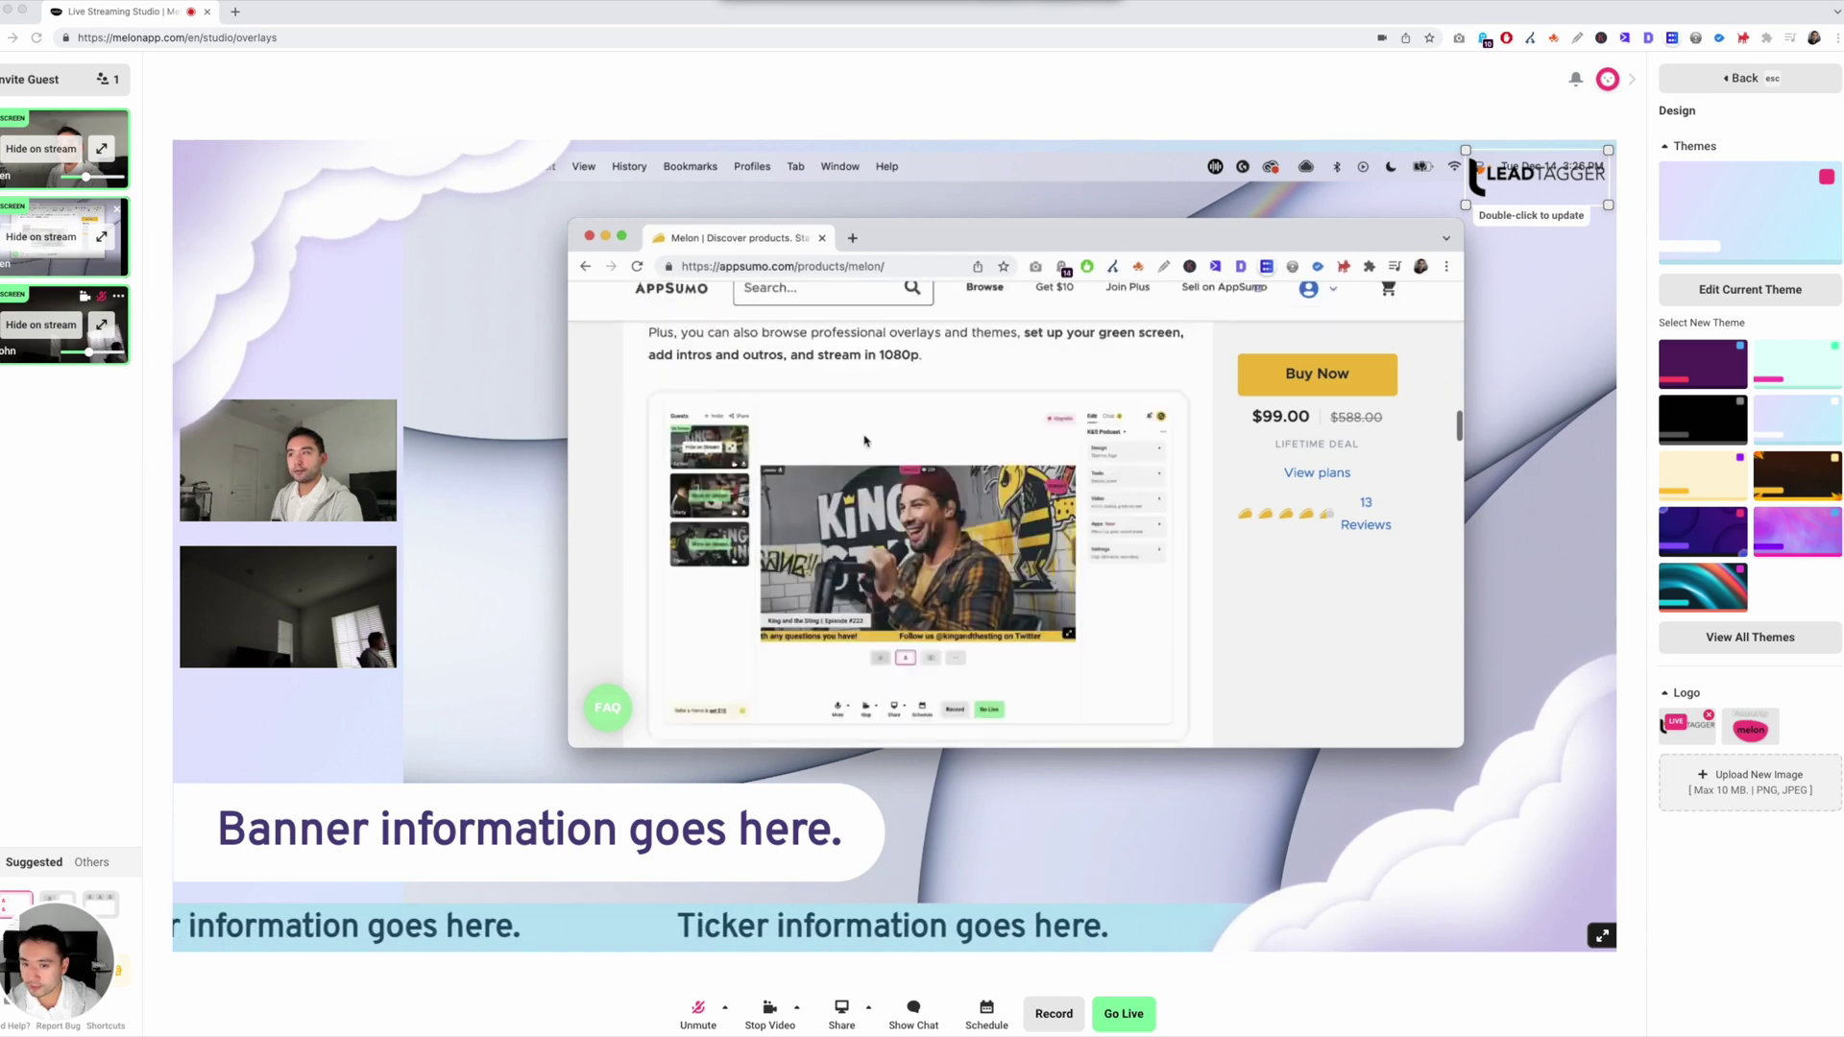
pyautogui.scroll(15, 865, 440)
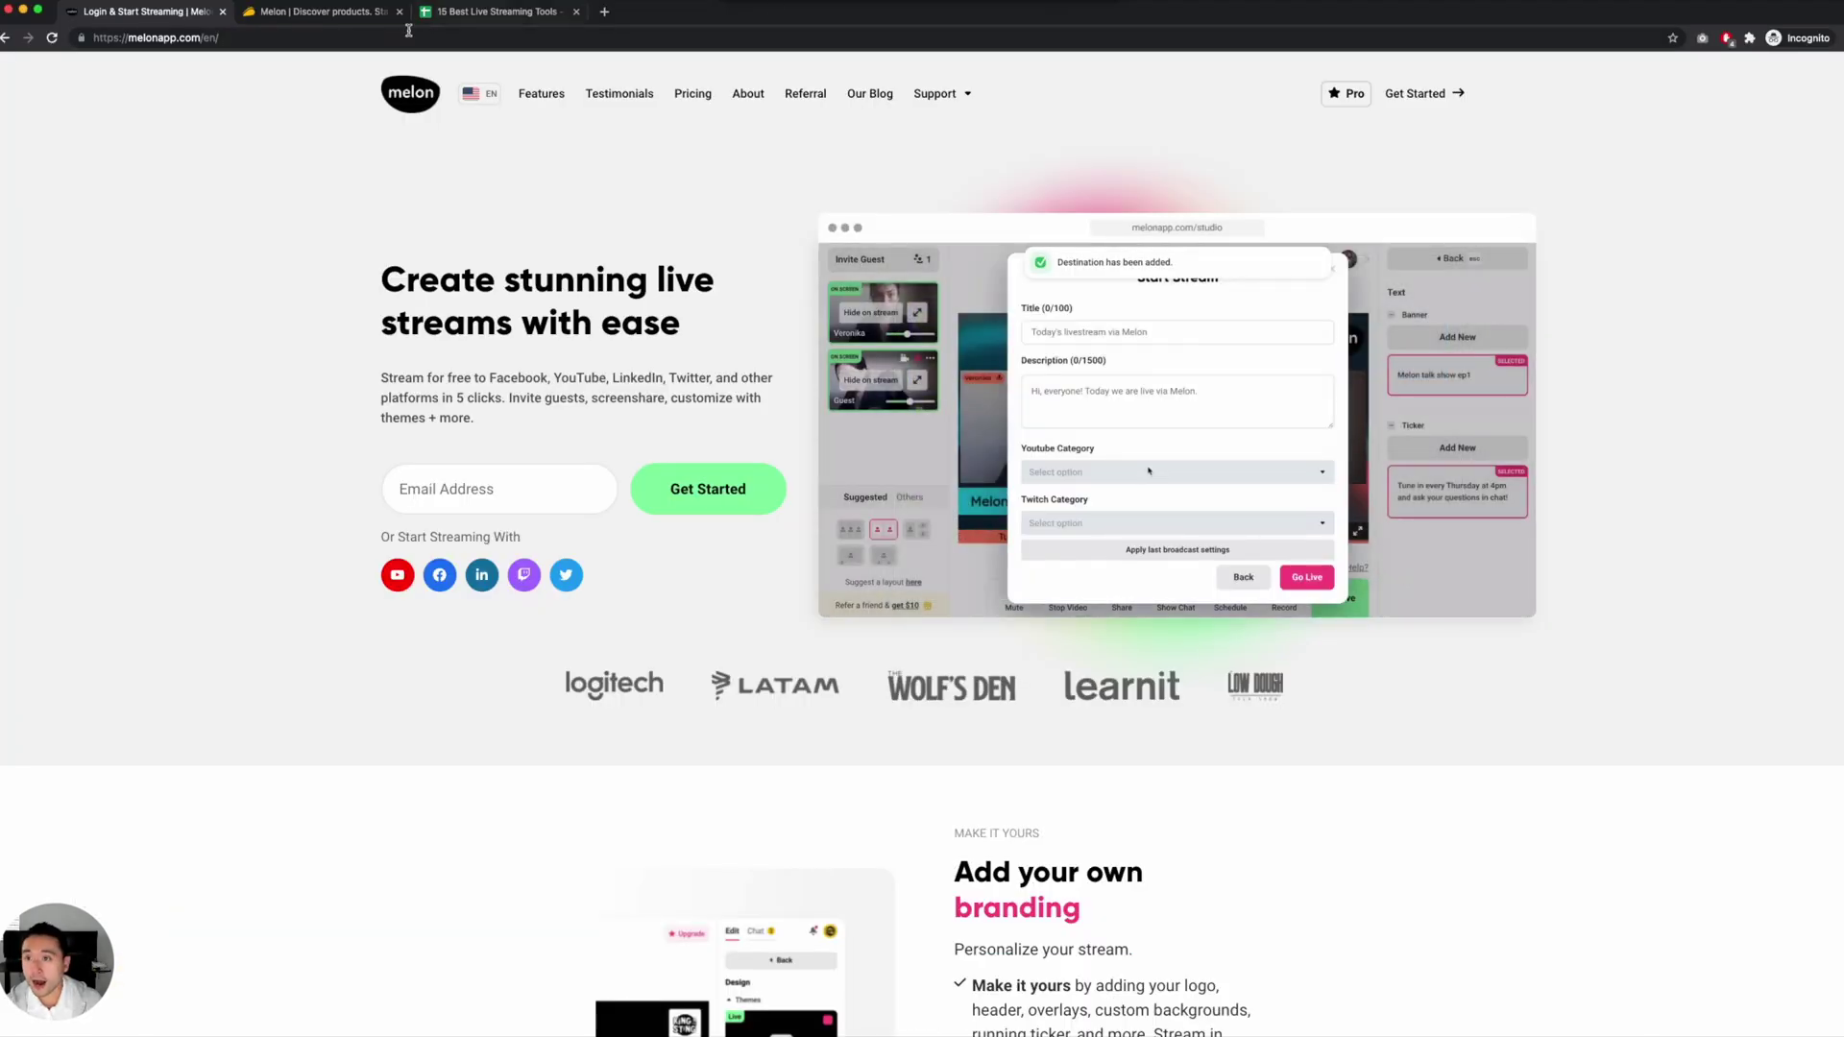
# Open the AppSumo Melon deal tab and scroll down to Plans and Features.
pyautogui.click(347, 18)
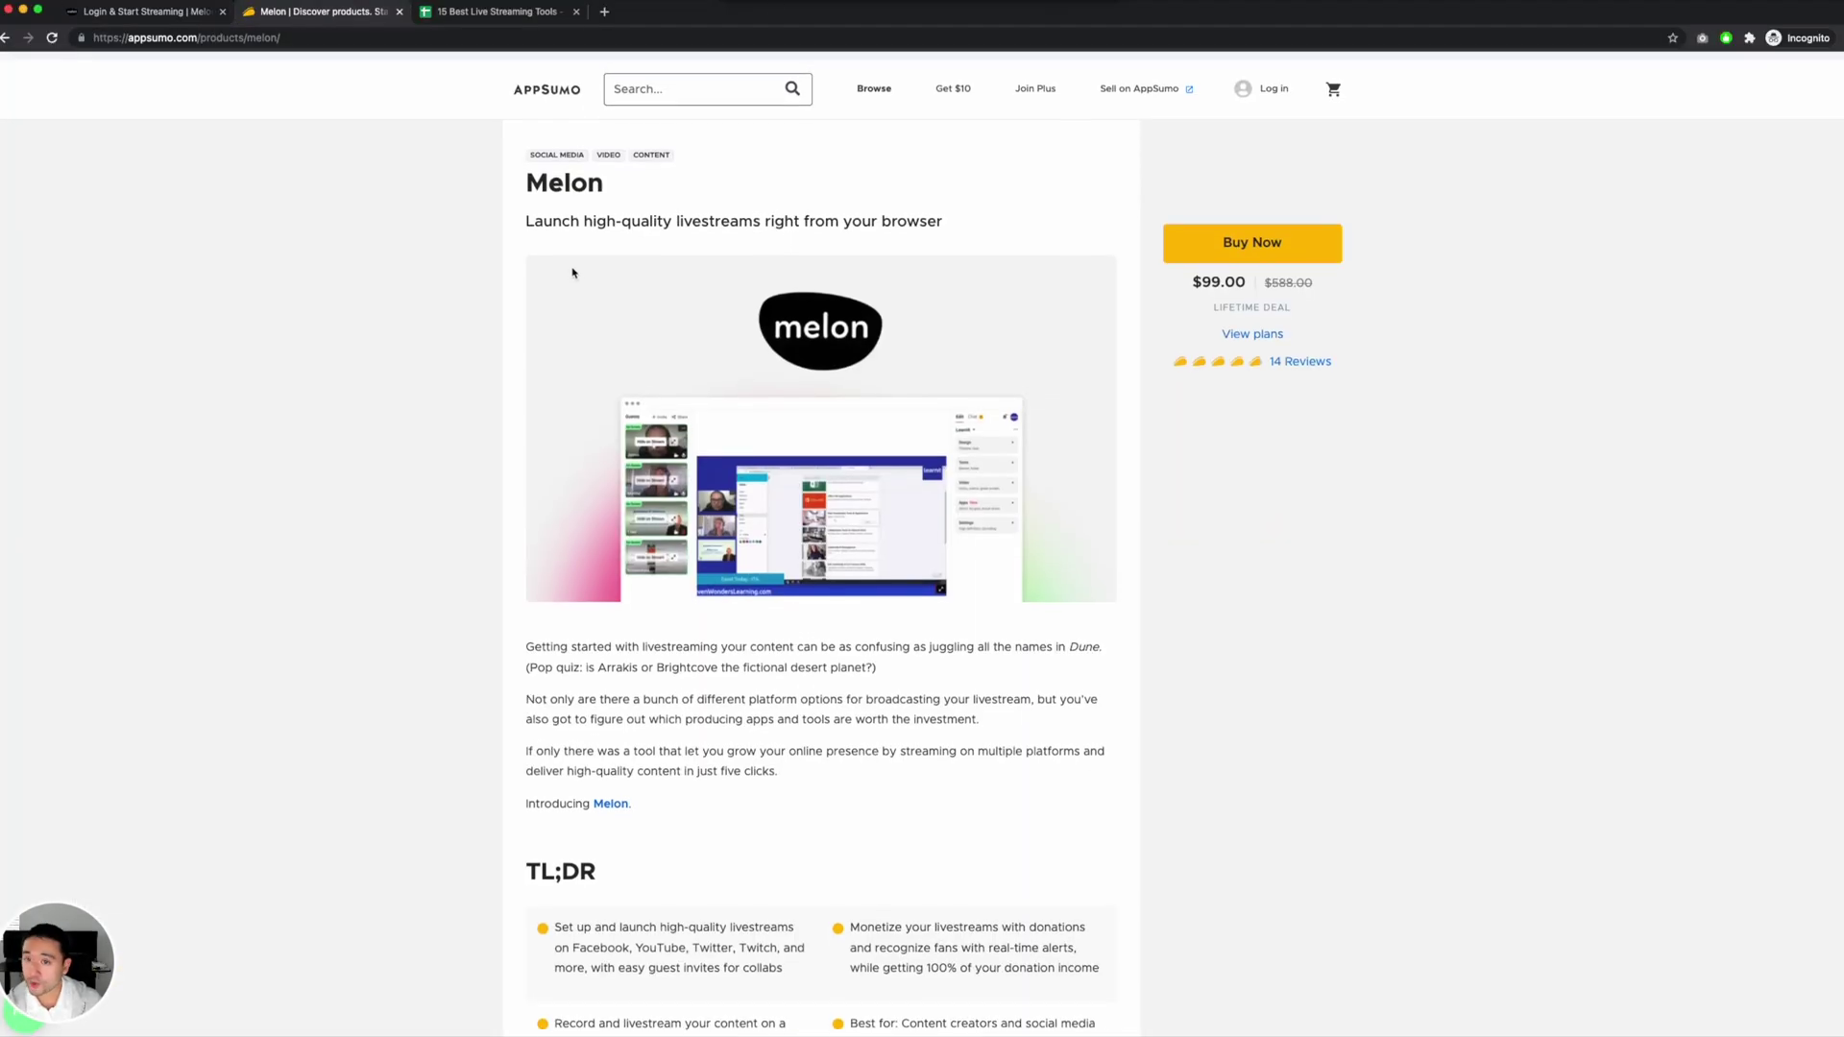
pyautogui.scroll(-1, 573, 272)
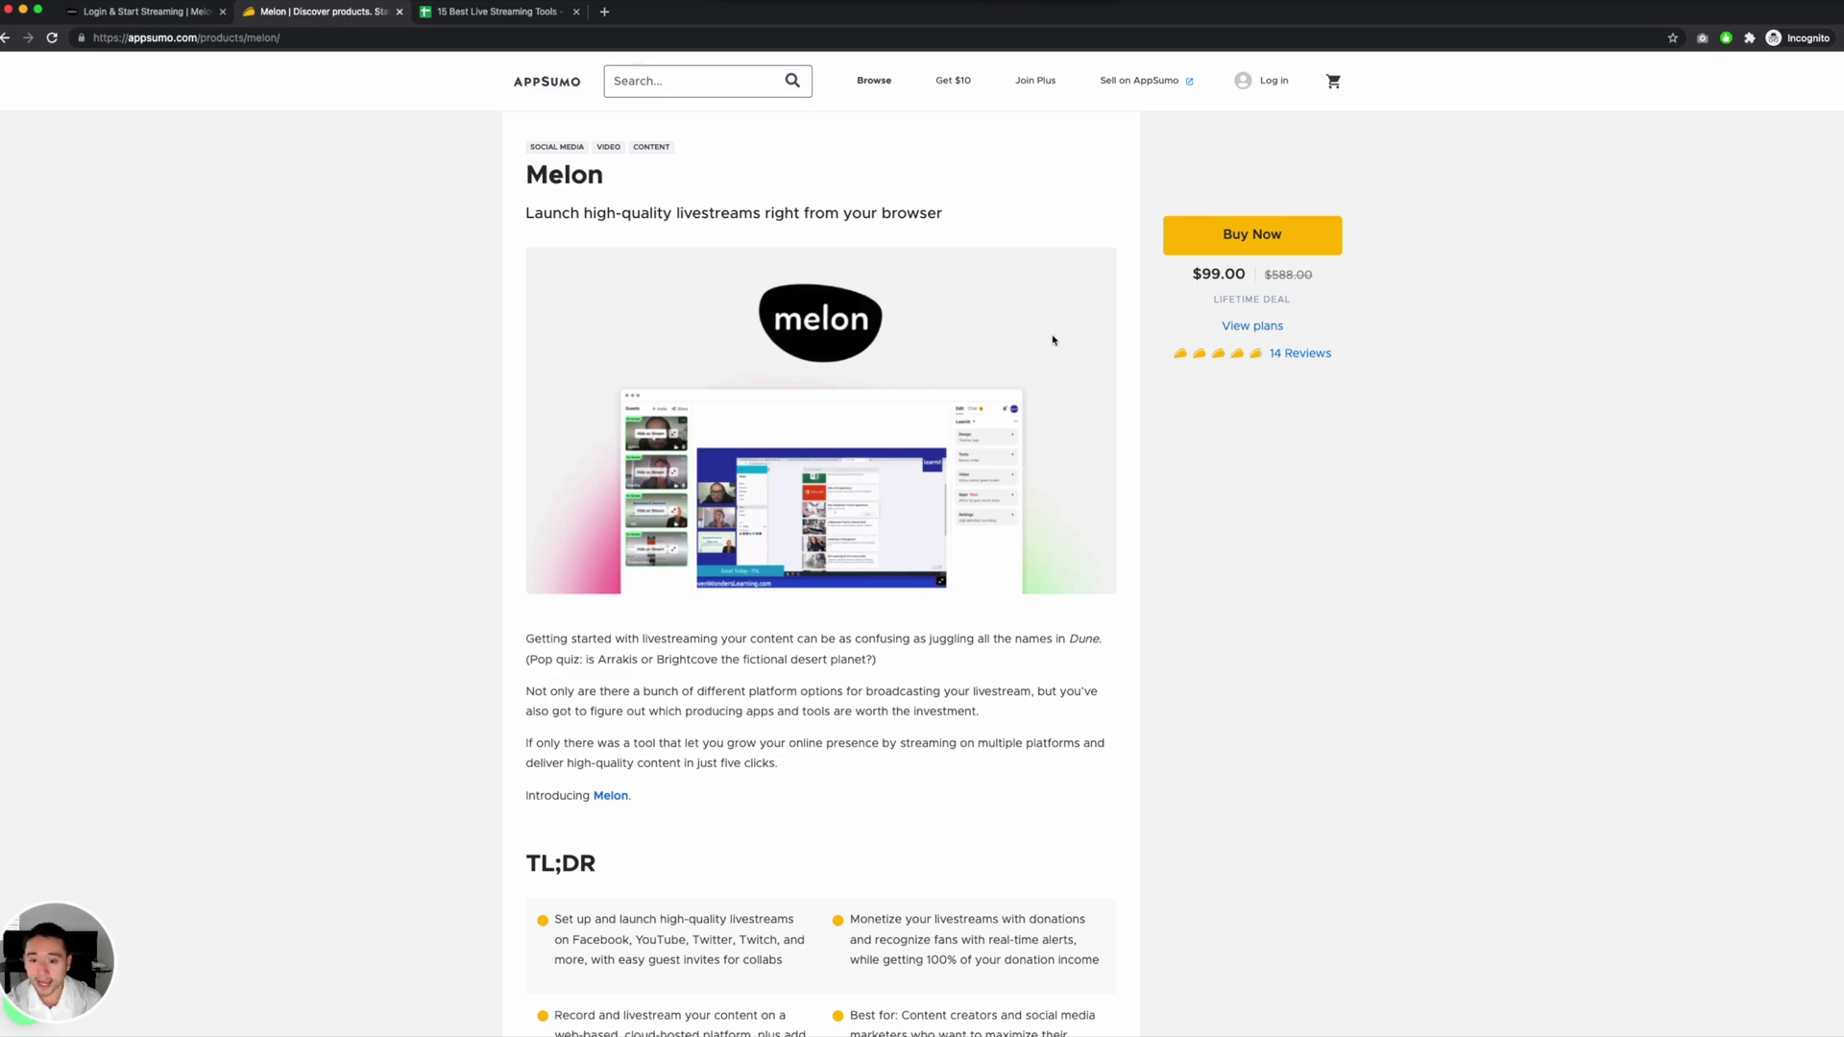
pyautogui.scroll(-20, 1028, 312)
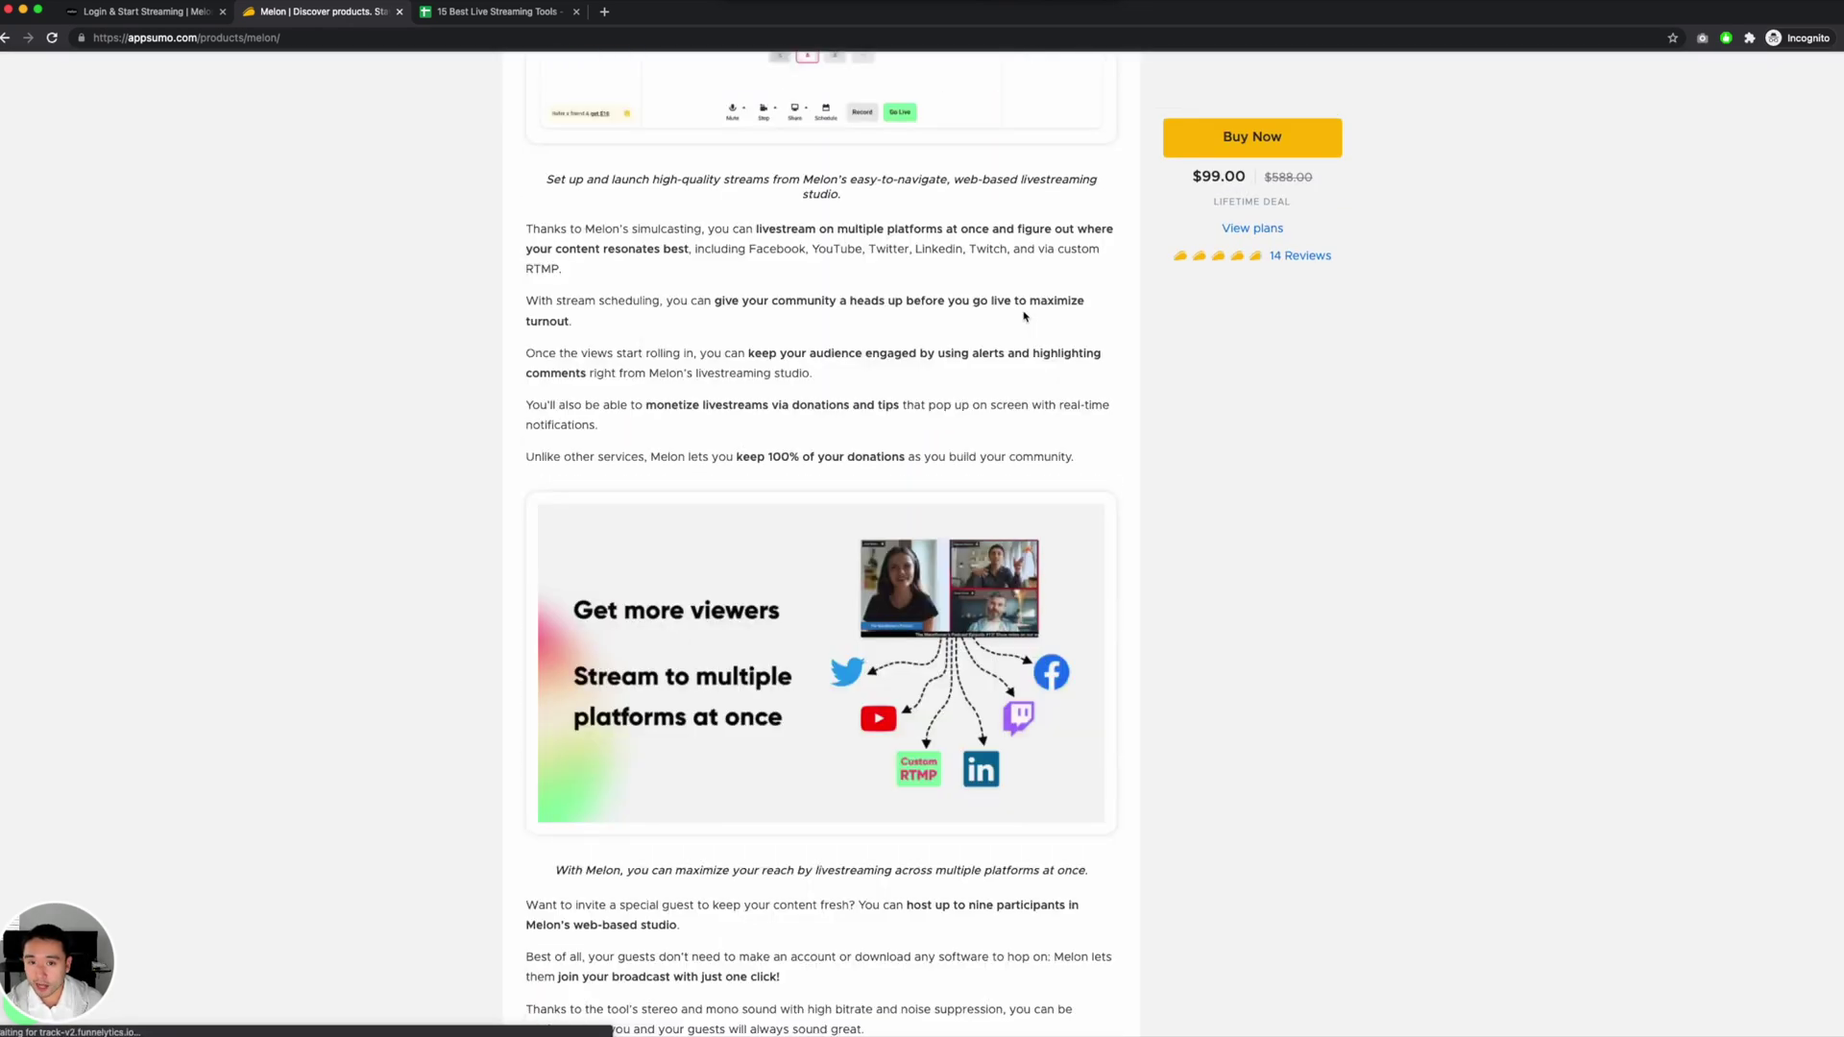
pyautogui.scroll(-9, 1024, 316)
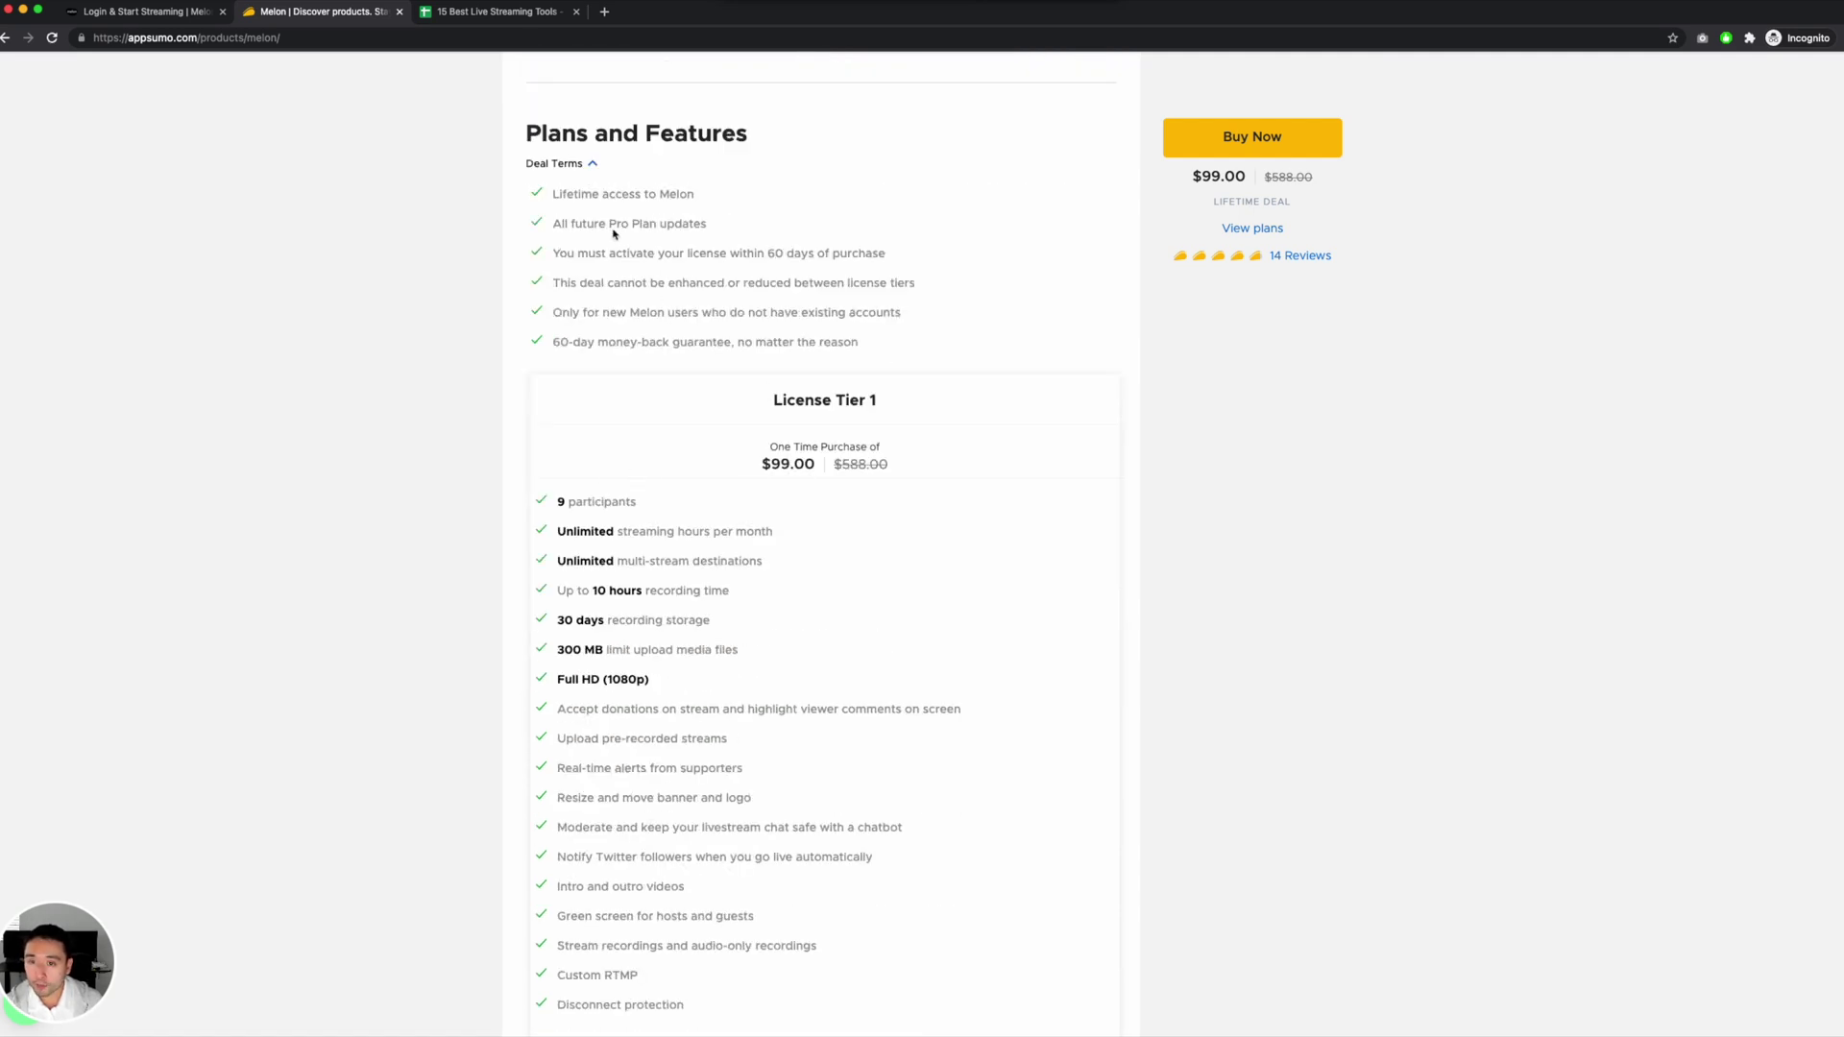
pyautogui.moveTo(609, 226); pyautogui.dragTo(706, 226)
pyautogui.scroll(-3, 576, 279)
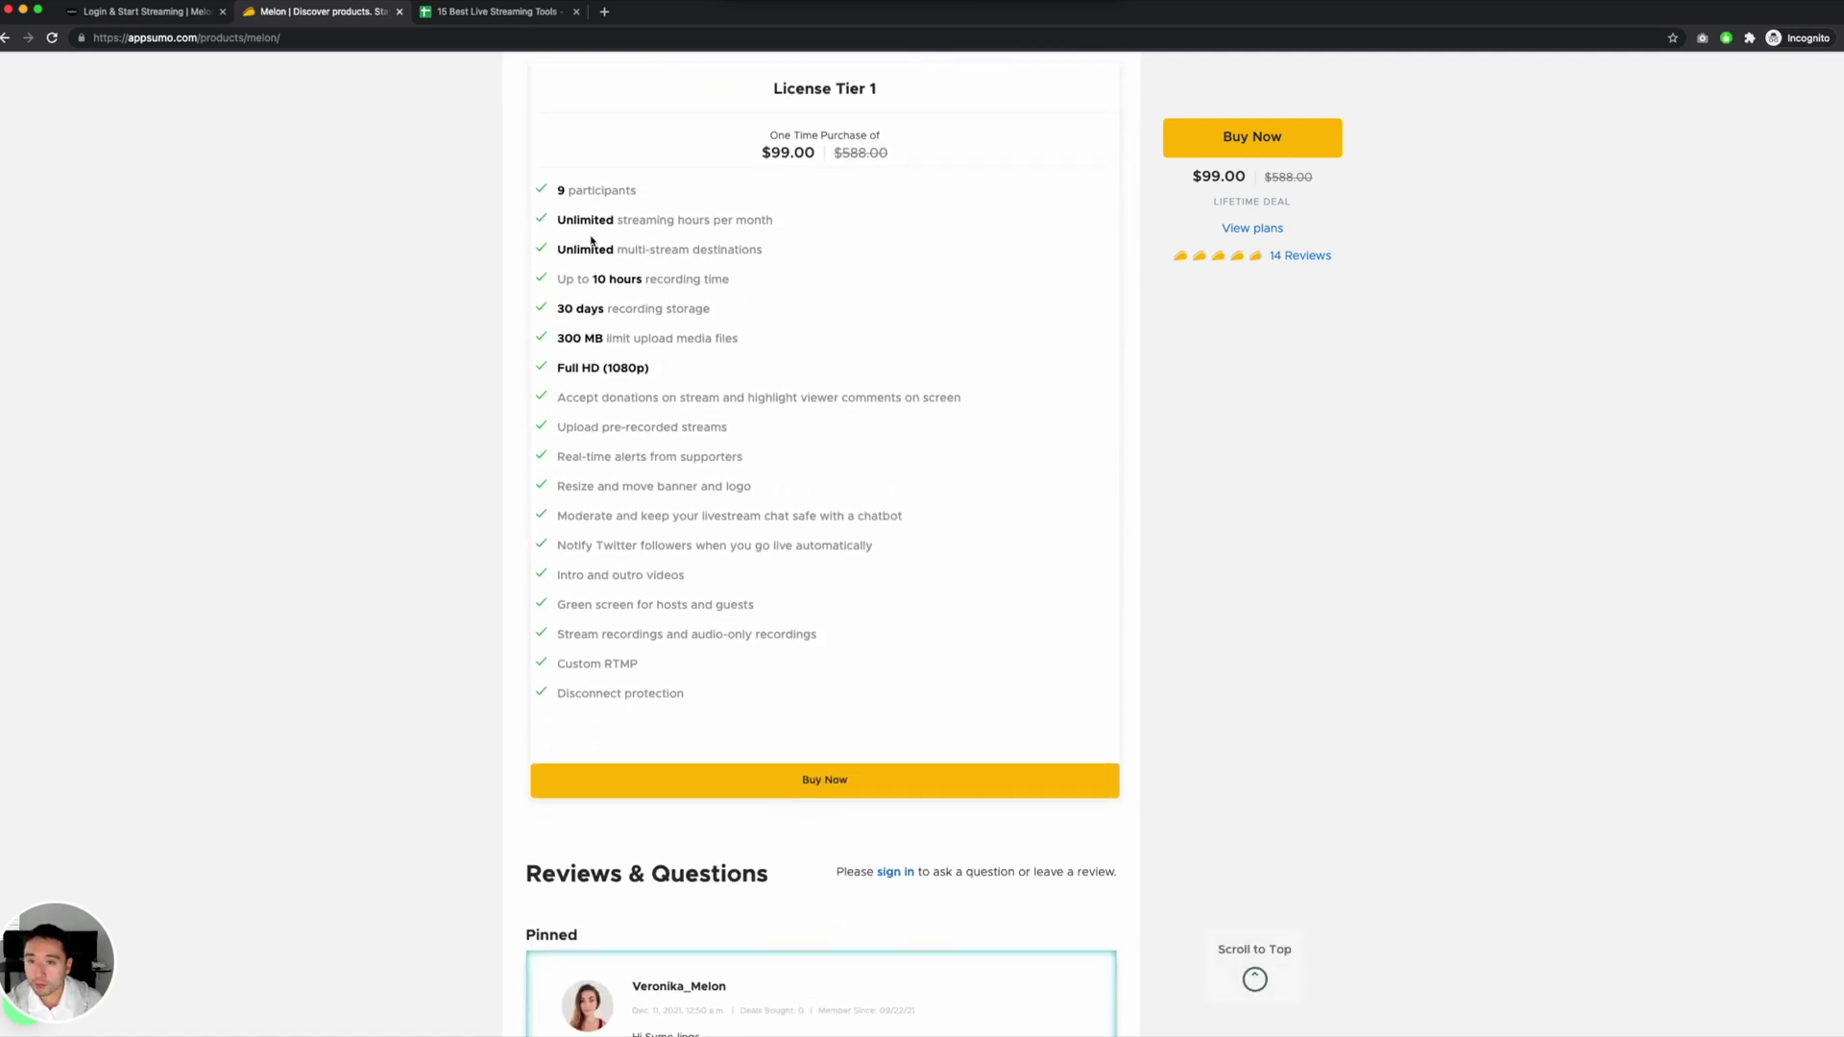
pyautogui.scroll(-1, 591, 240)
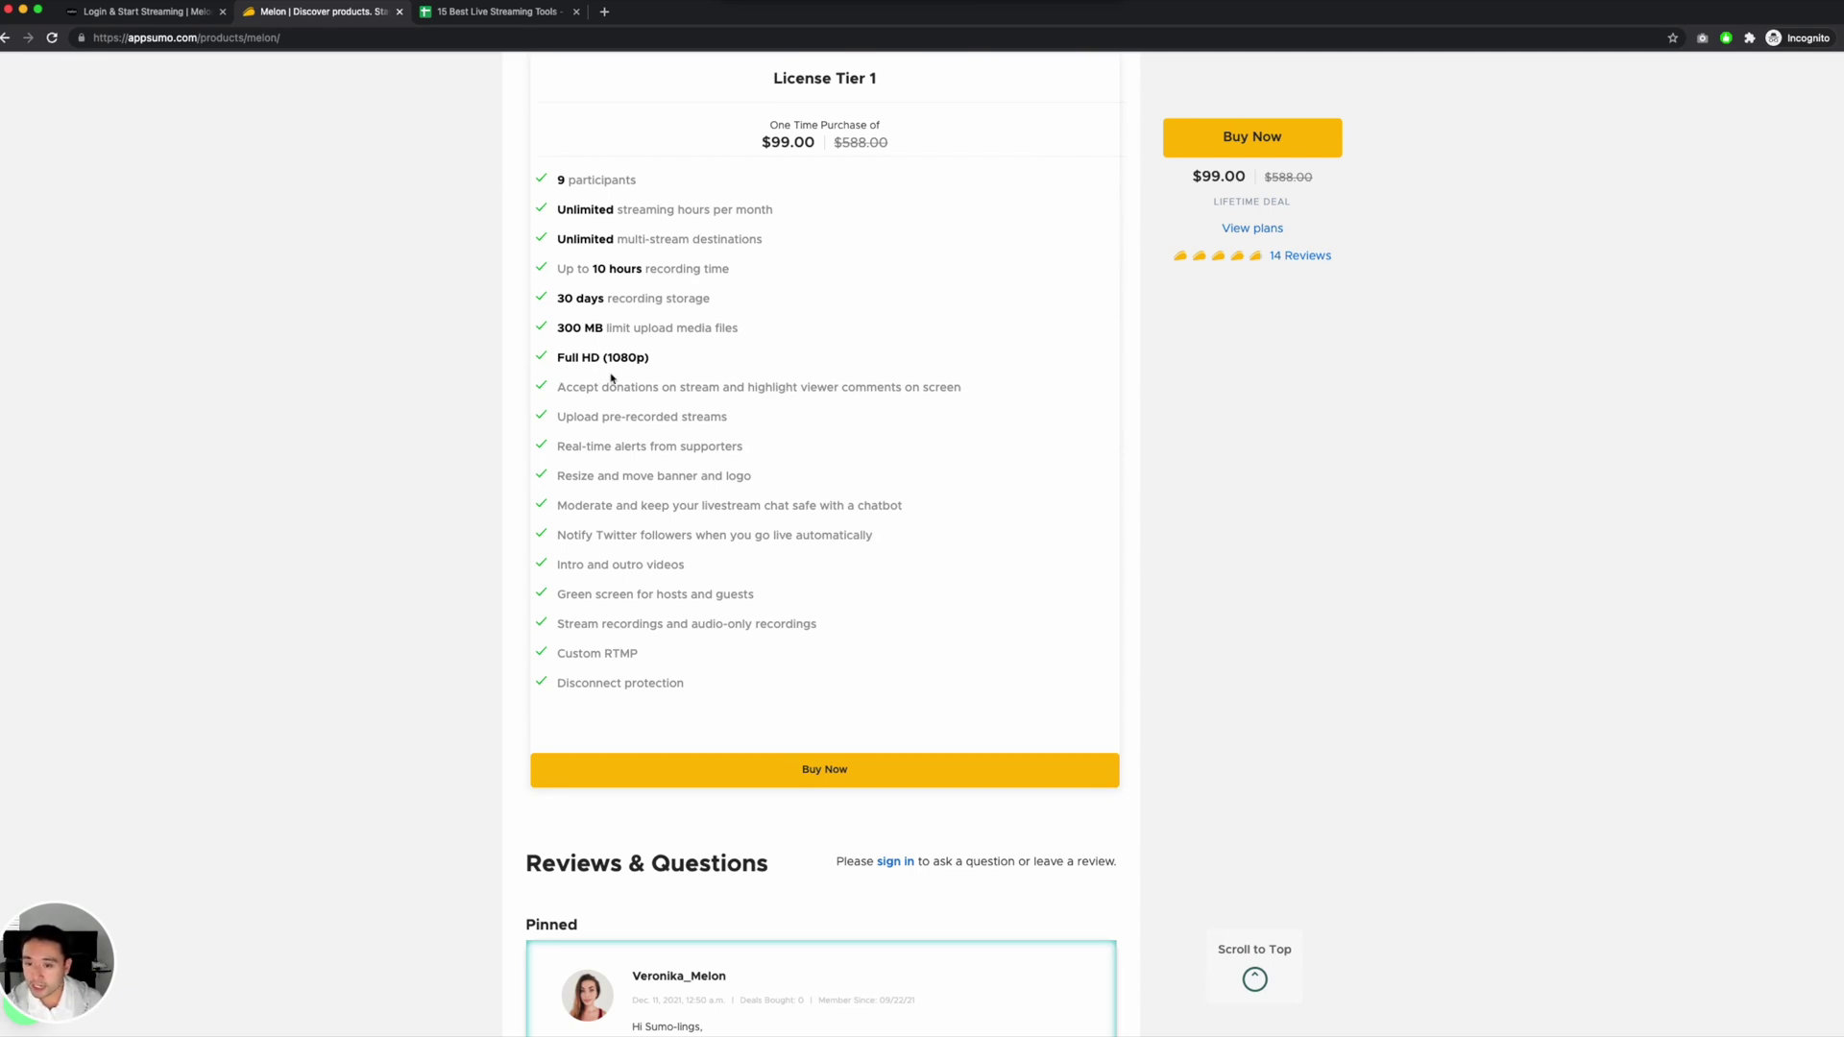
pyautogui.scroll(-3, 611, 376)
pyautogui.scroll(3, 611, 376)
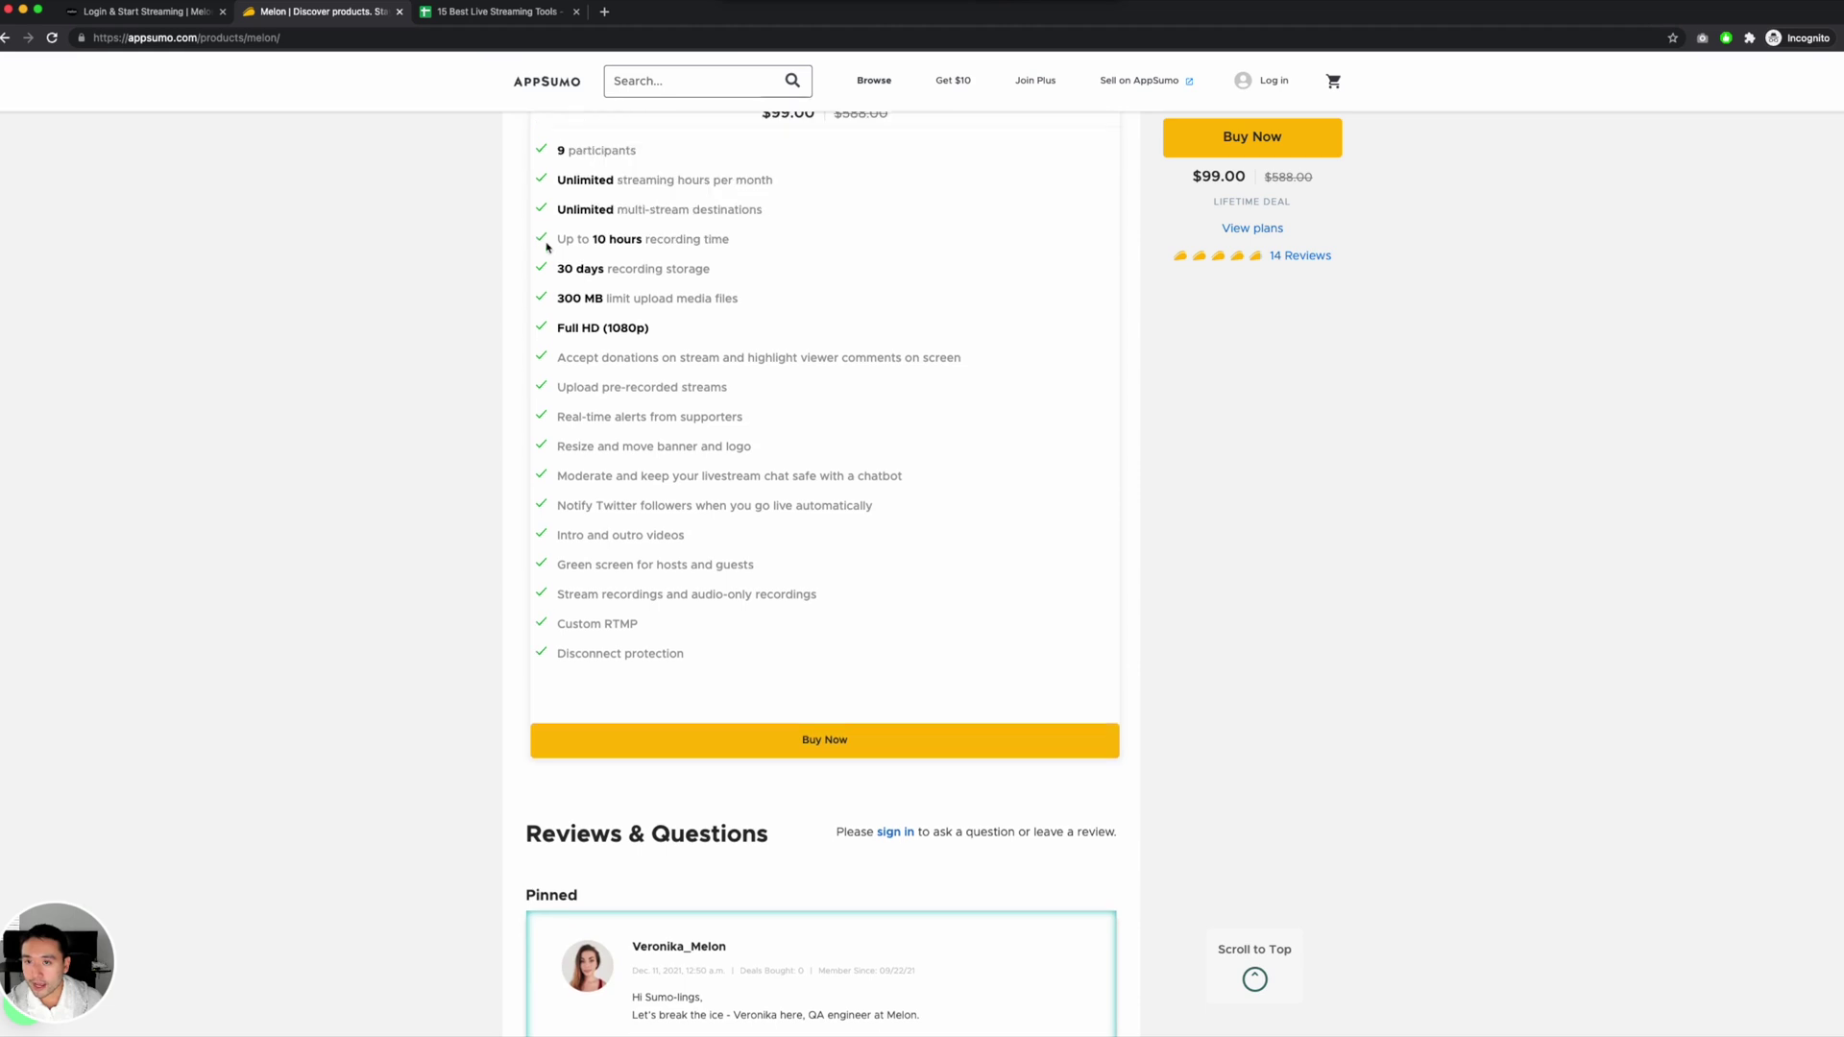
# Highlight the $99 License Tier 1 feature list, clear it, and return to the Melon tab.
pyautogui.moveTo(560, 197)
pyautogui.mouseDown()
pyautogui.moveTo(704, 451)
pyautogui.moveTo(708, 679)
pyautogui.mouseUp()
pyautogui.click(992, 448)
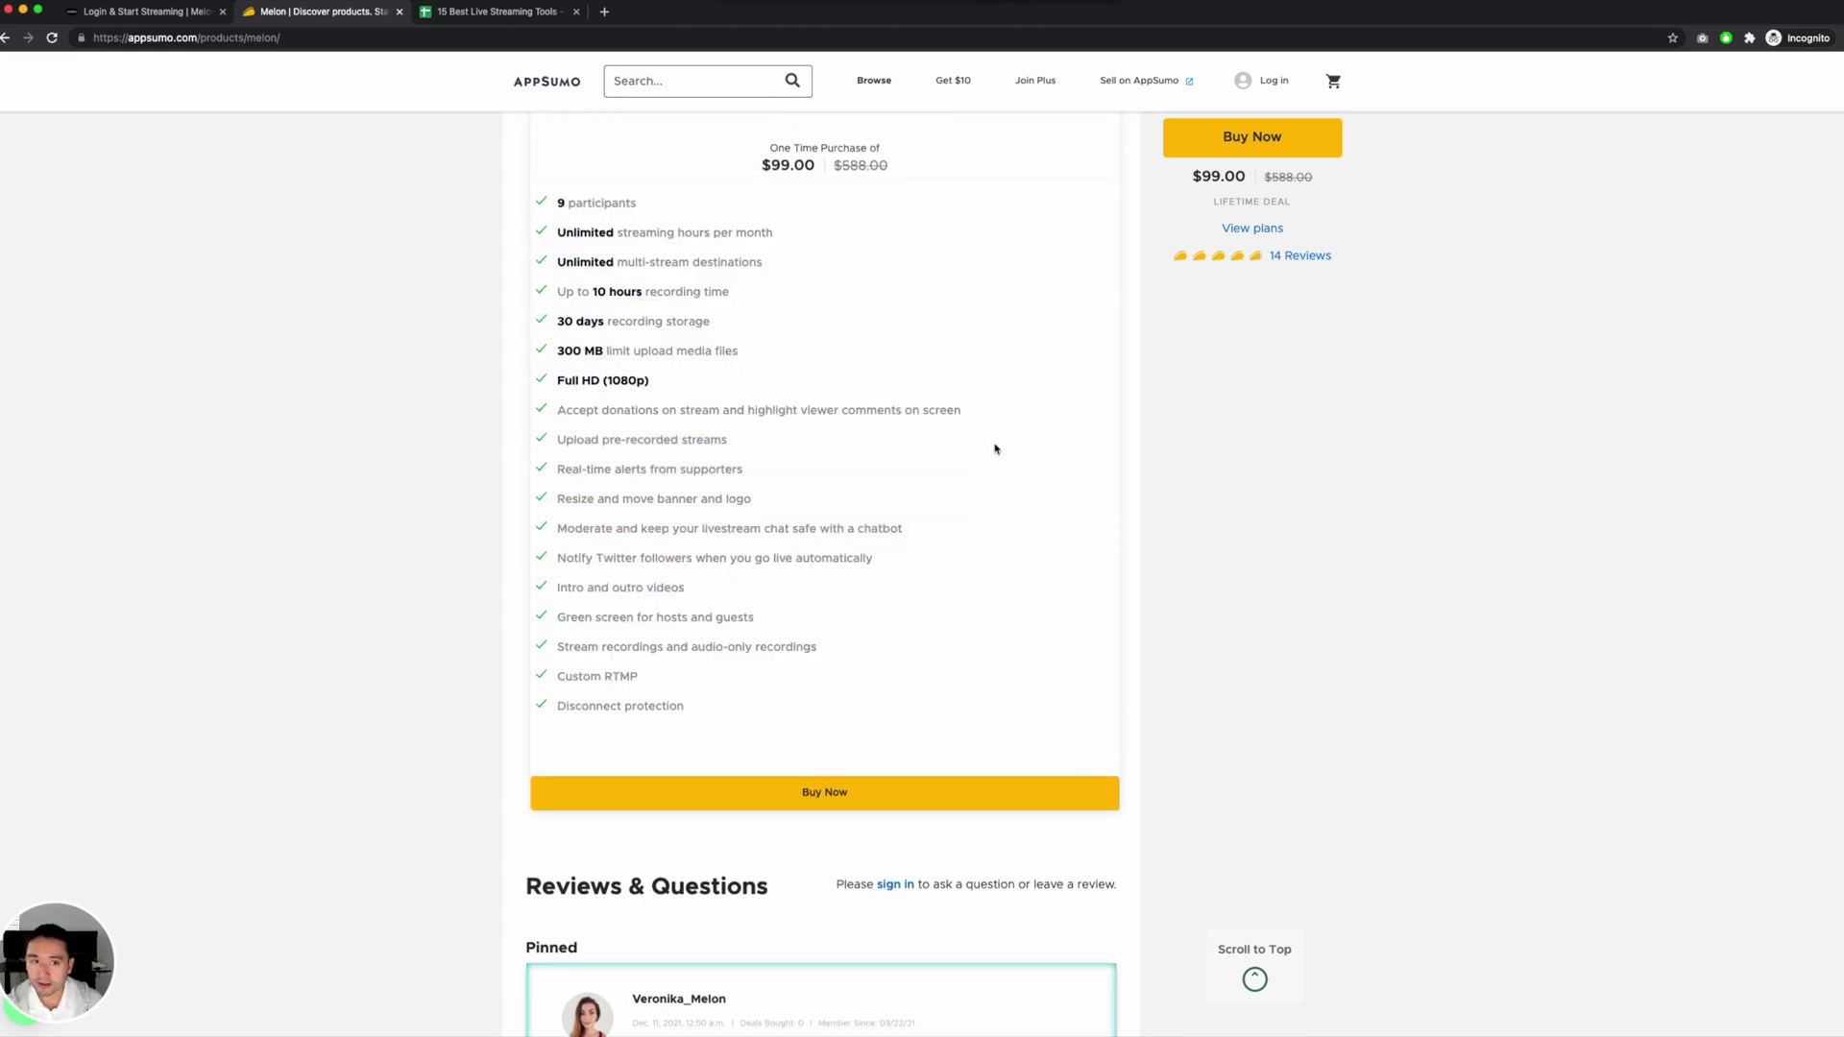
pyautogui.scroll(1, 1075, 399)
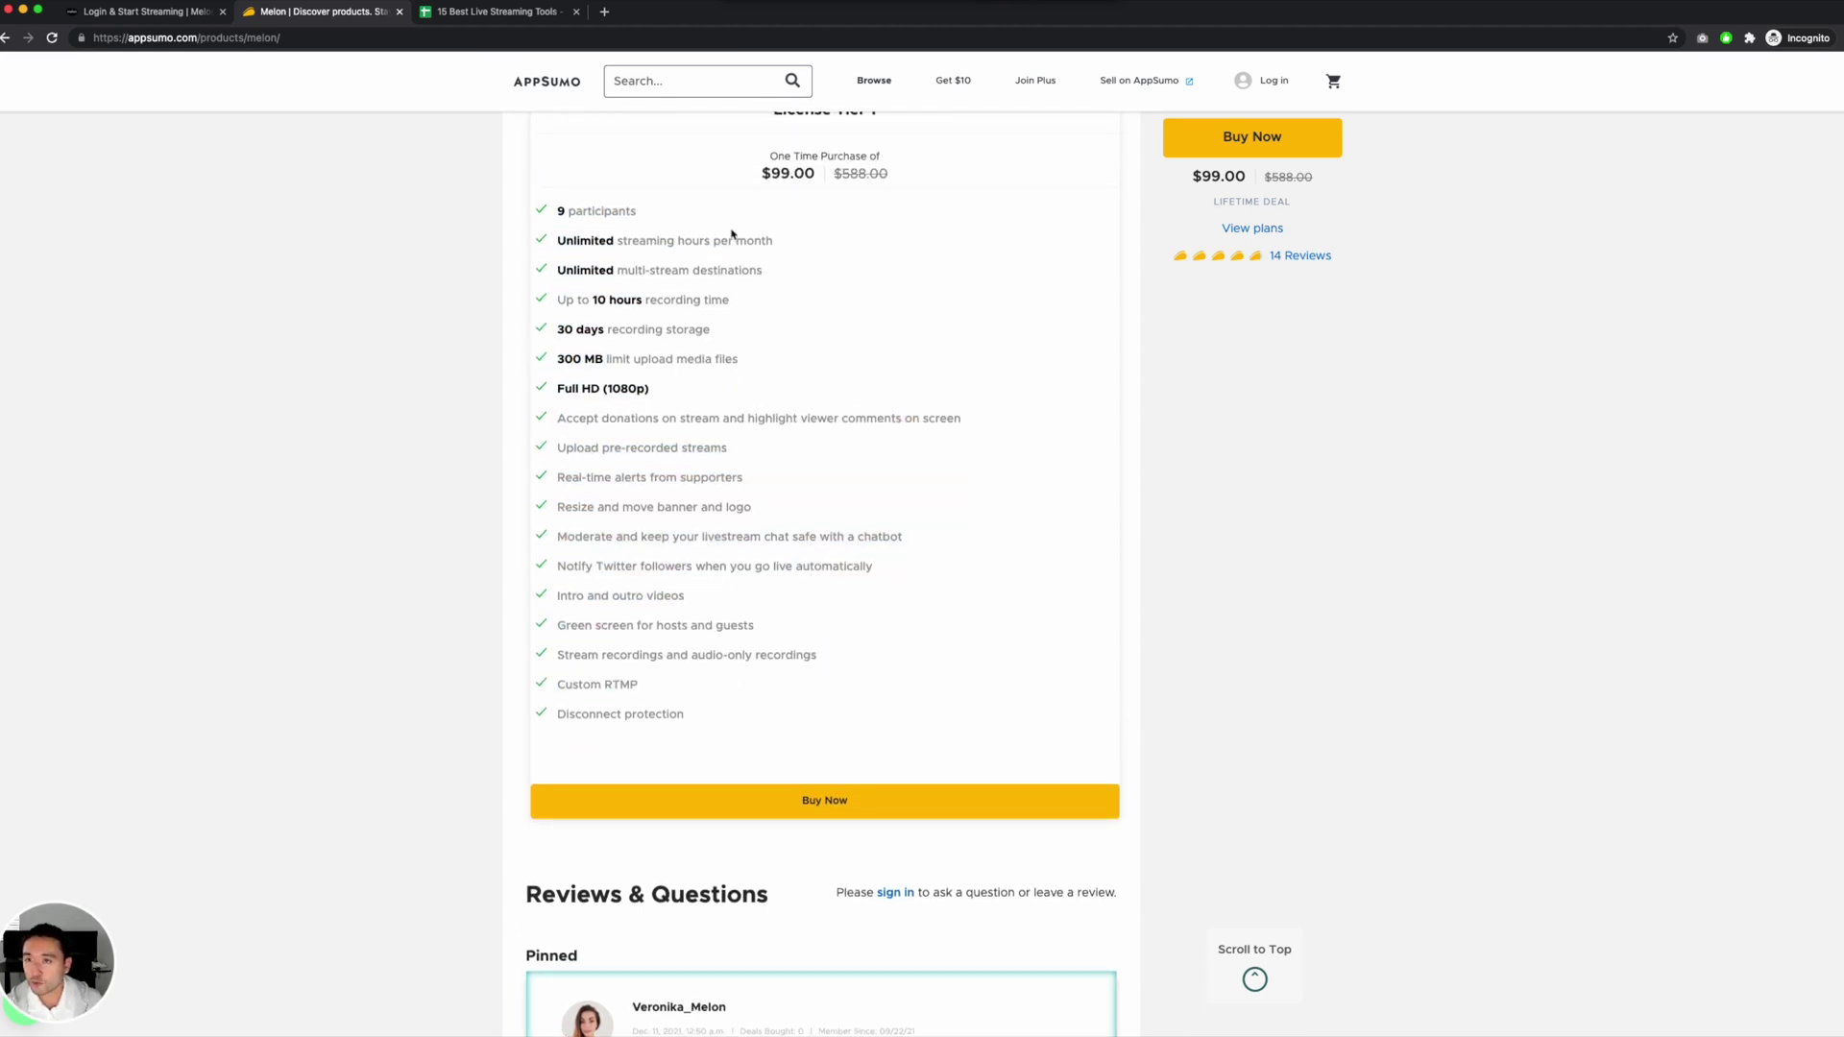
pyautogui.click(188, 13)
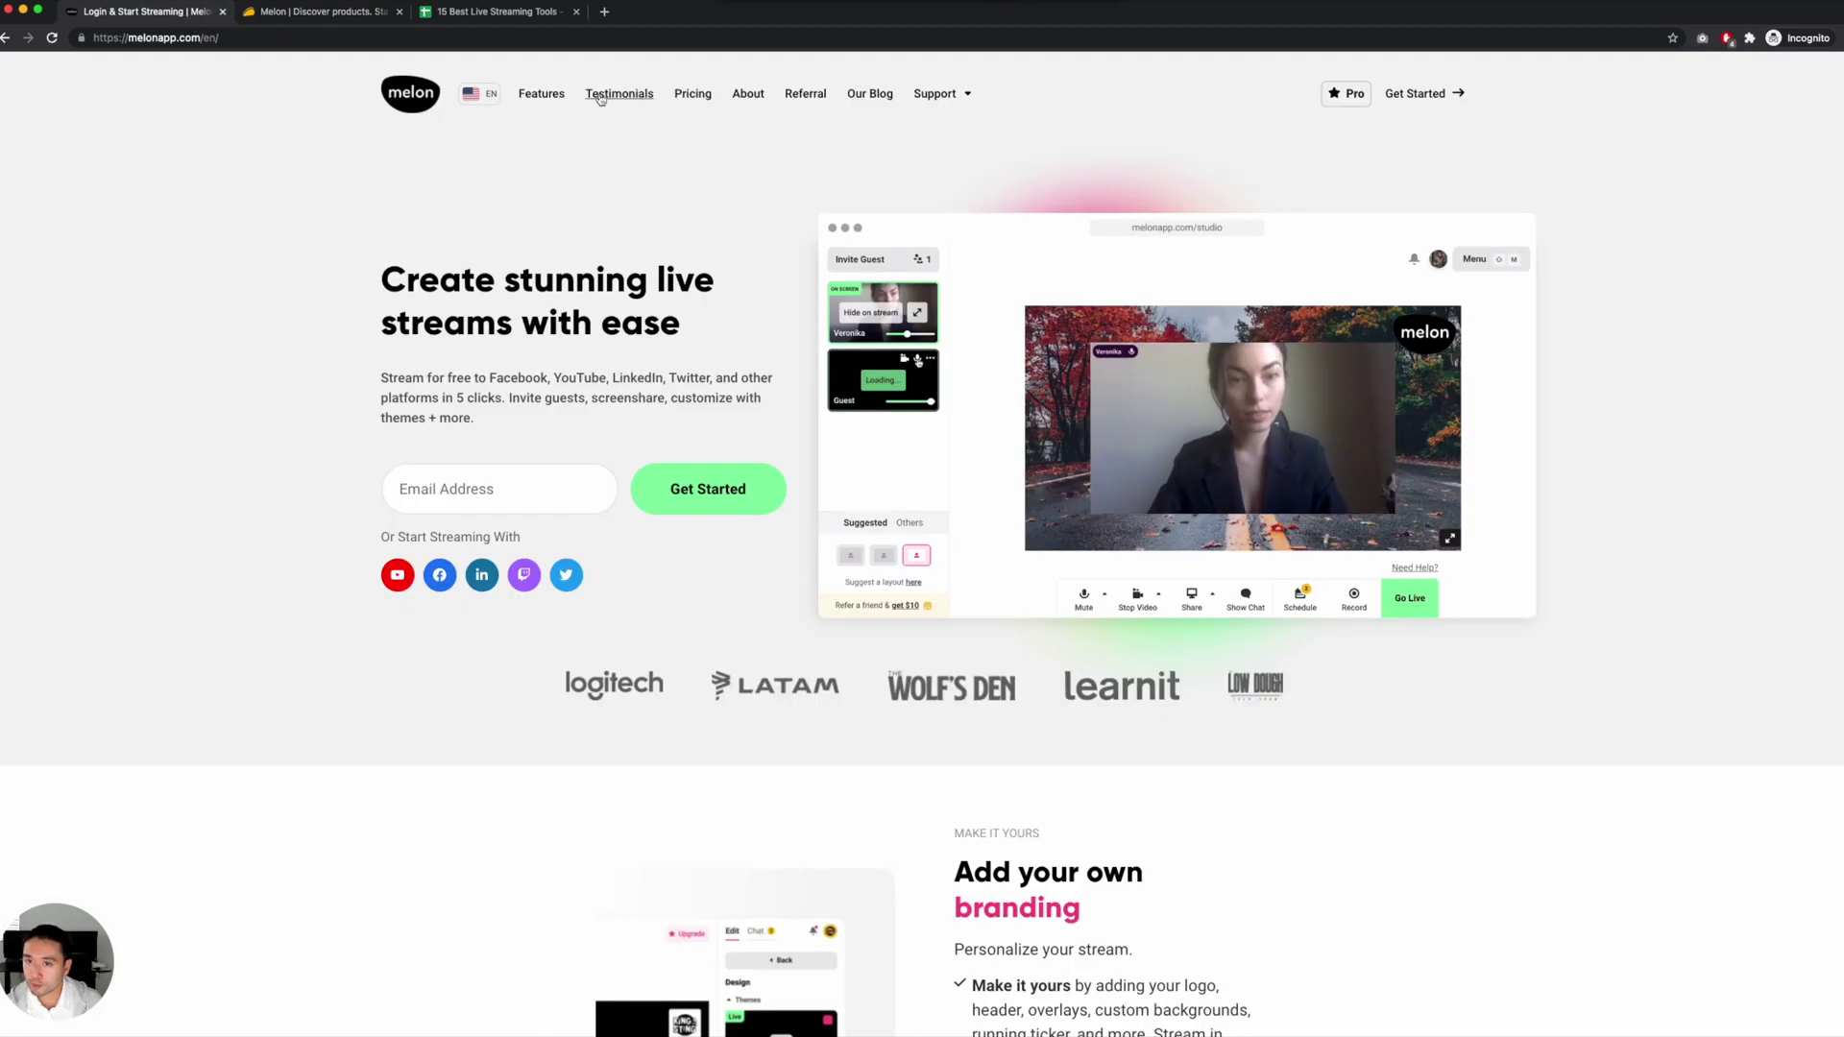
# Review Melon's Free, Standard and Pro monthly pricing, then return to the $99 AppSumo deal.
pyautogui.click(688, 96)
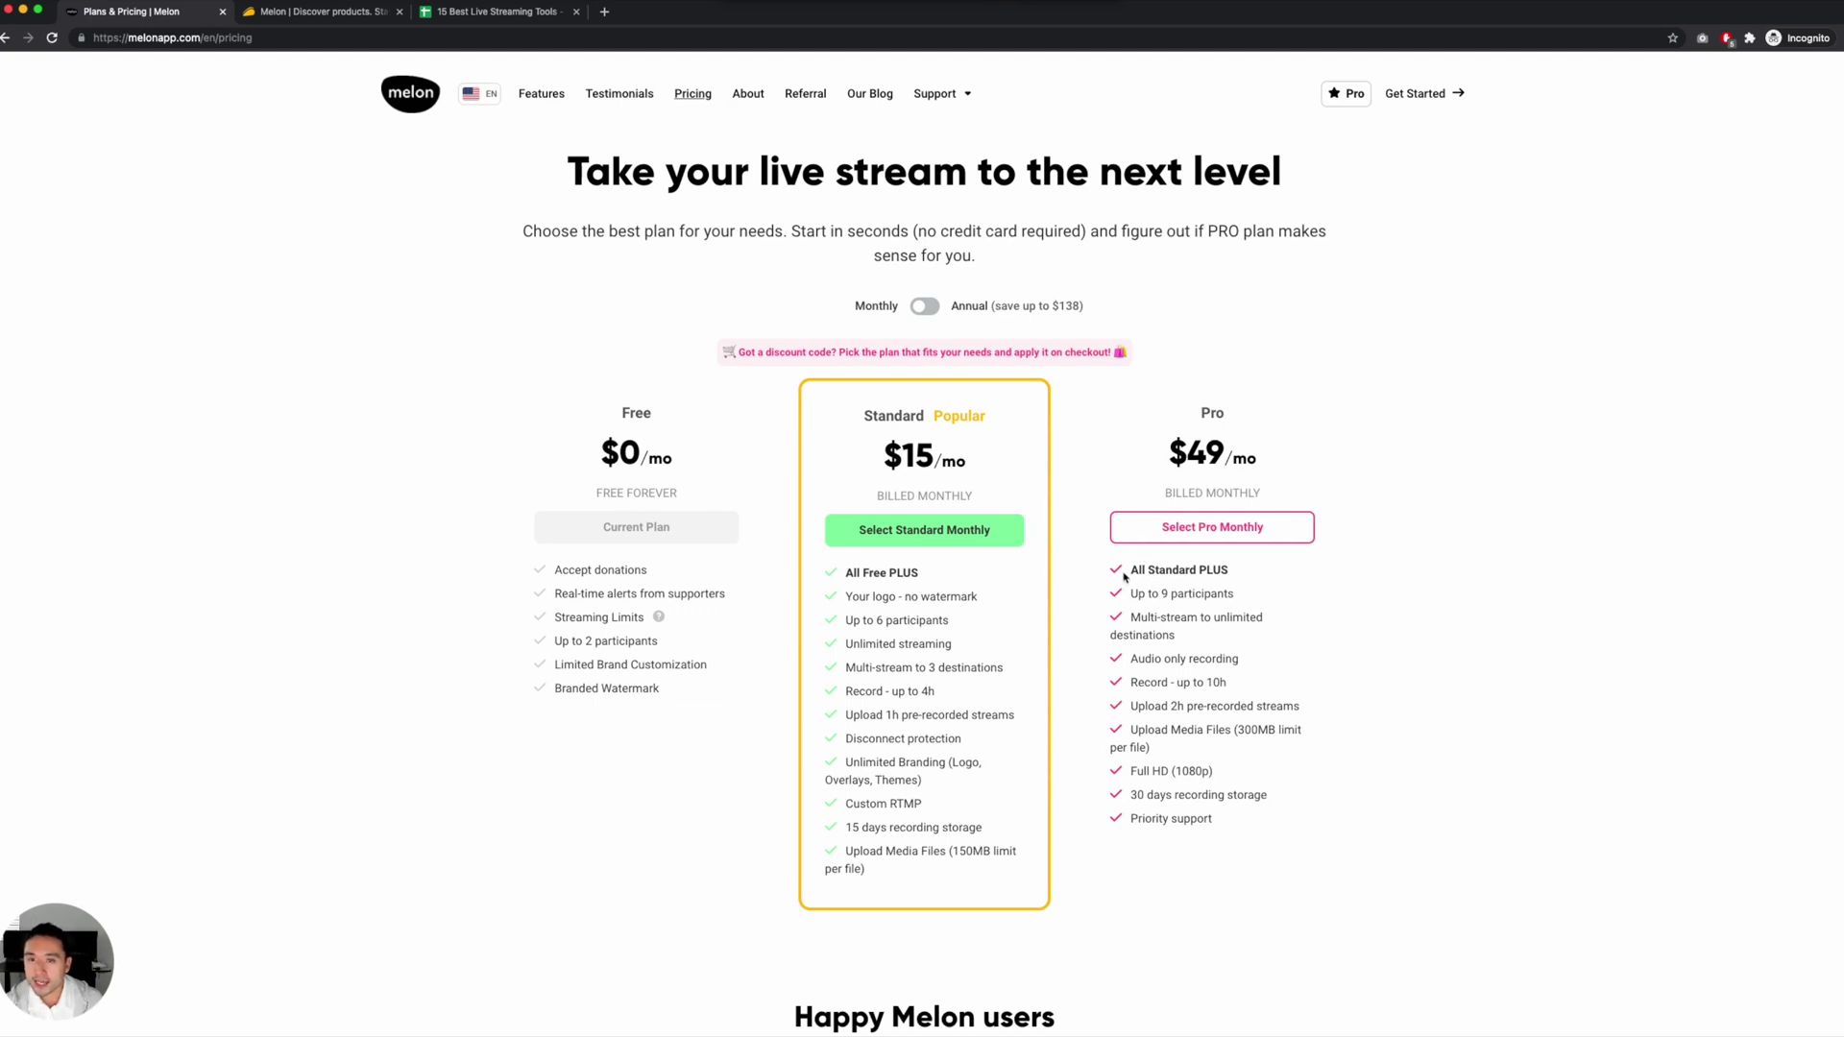
pyautogui.scroll(-2, 1125, 577)
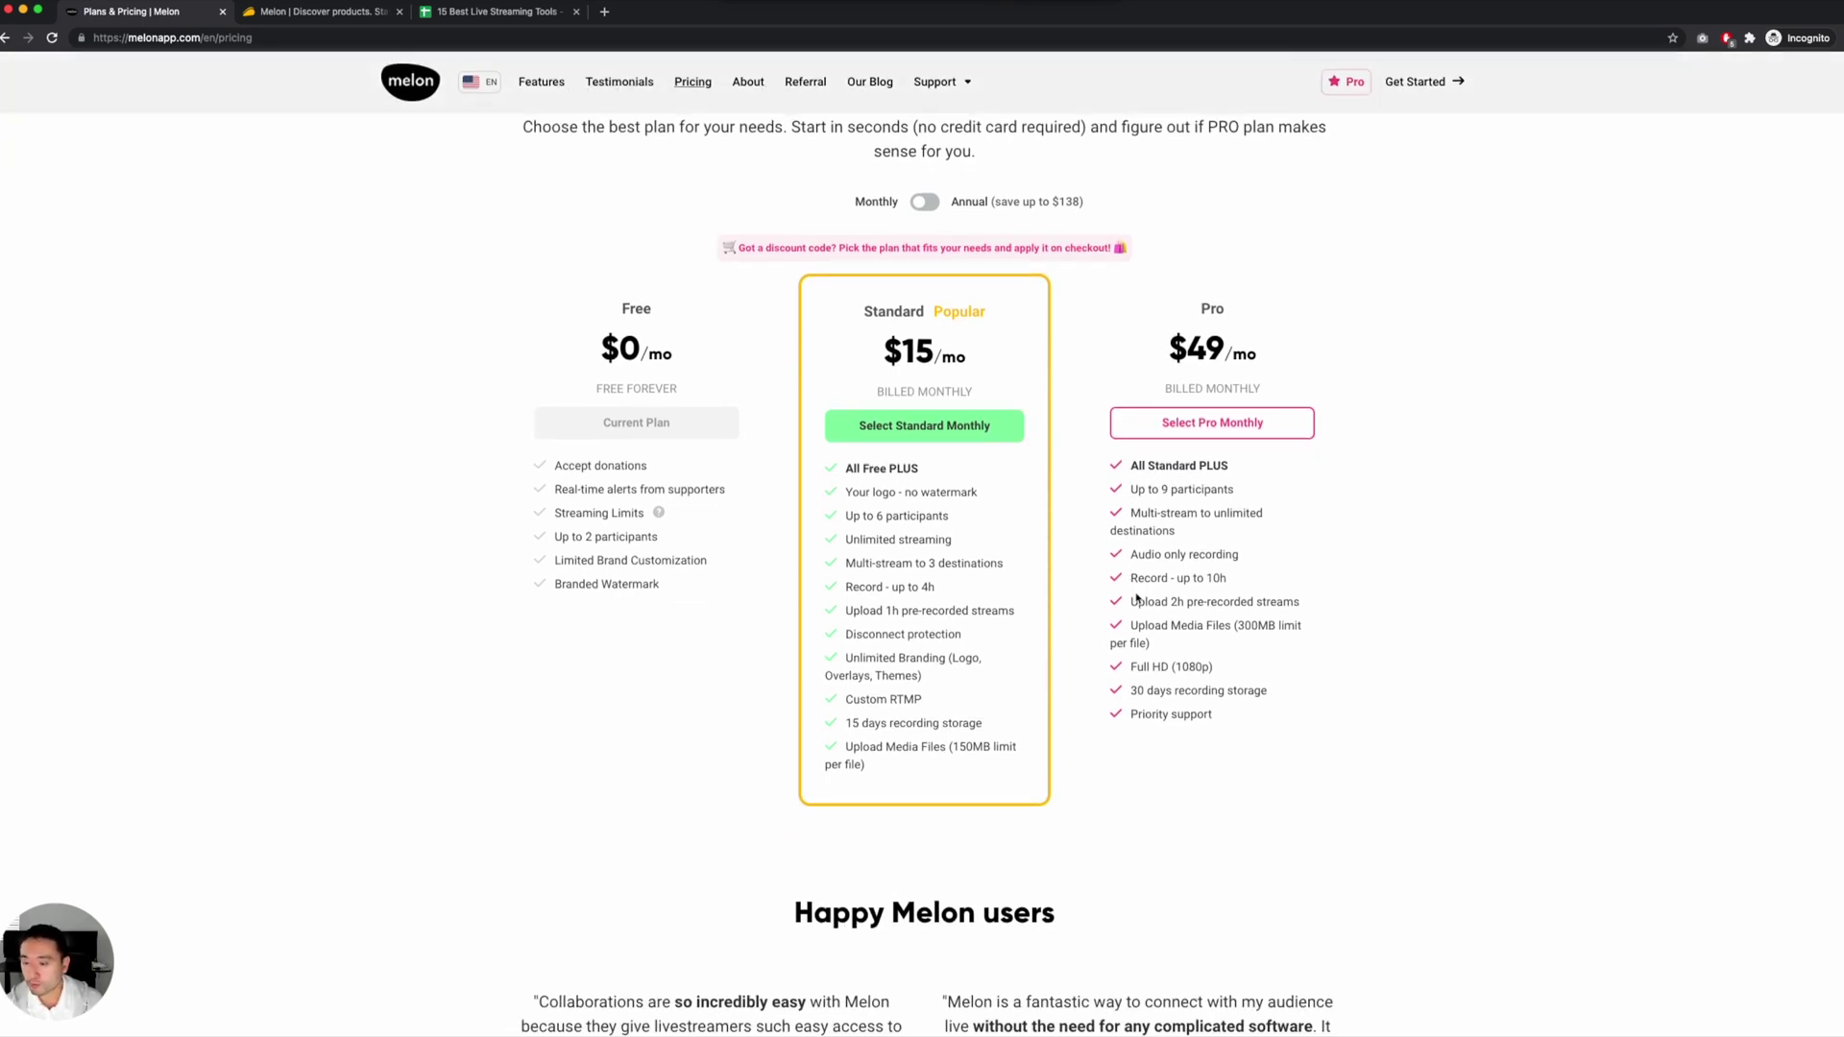
pyautogui.click(311, 14)
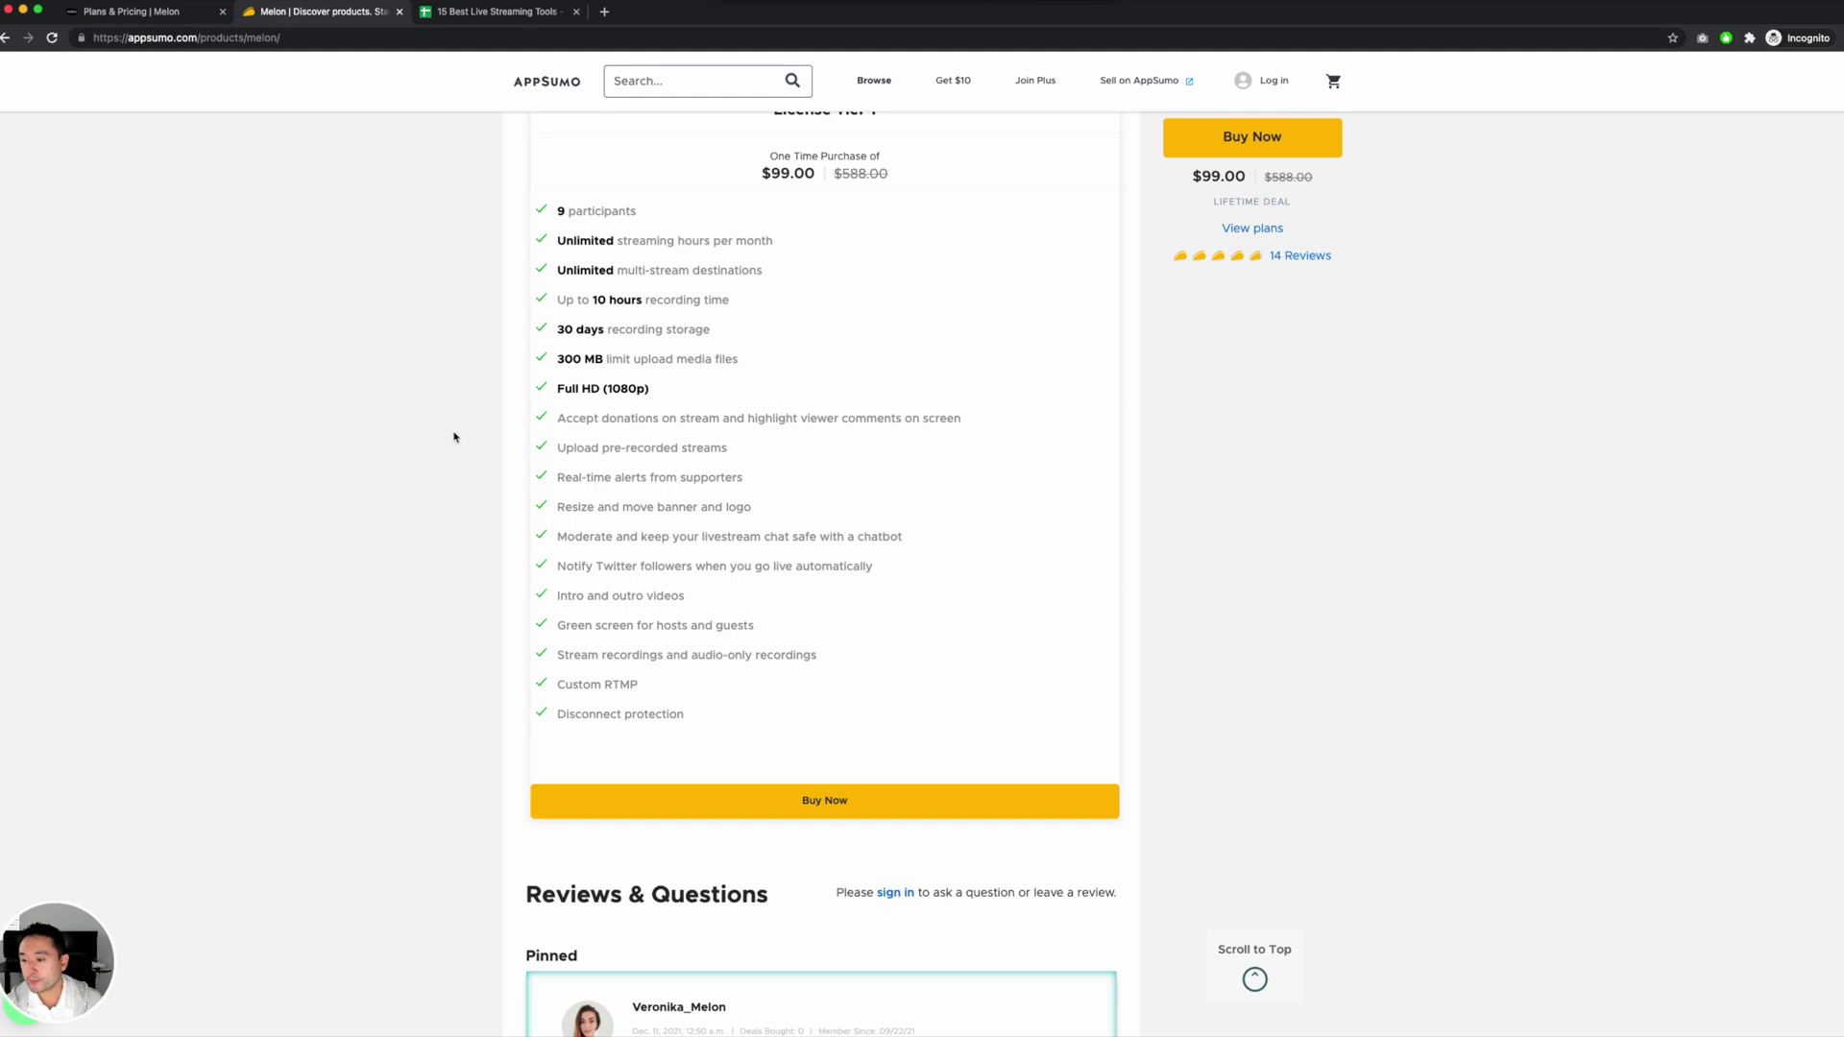
pyautogui.scroll(1, 456, 439)
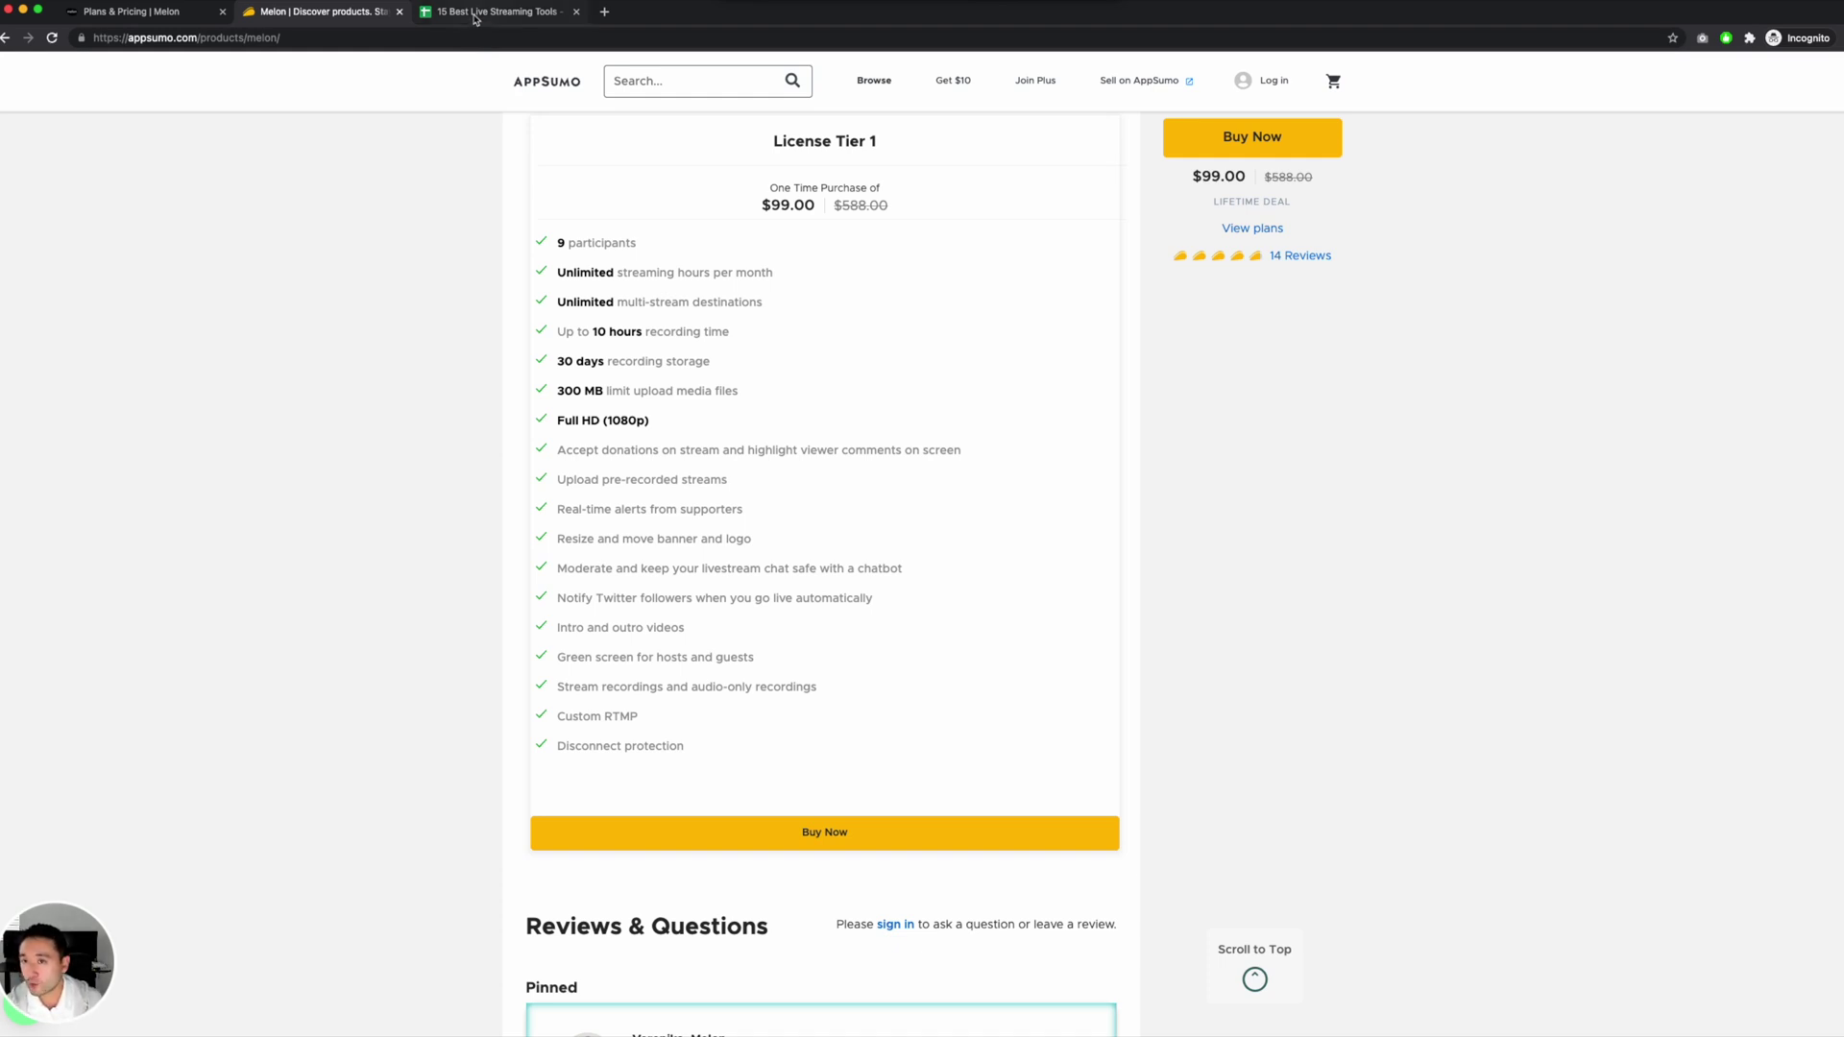
# View Melon's $99 Lifetime Deal in the 15 Best Live Streaming Tools checklist, then return to the AppSumo page.
pyautogui.click(474, 20)
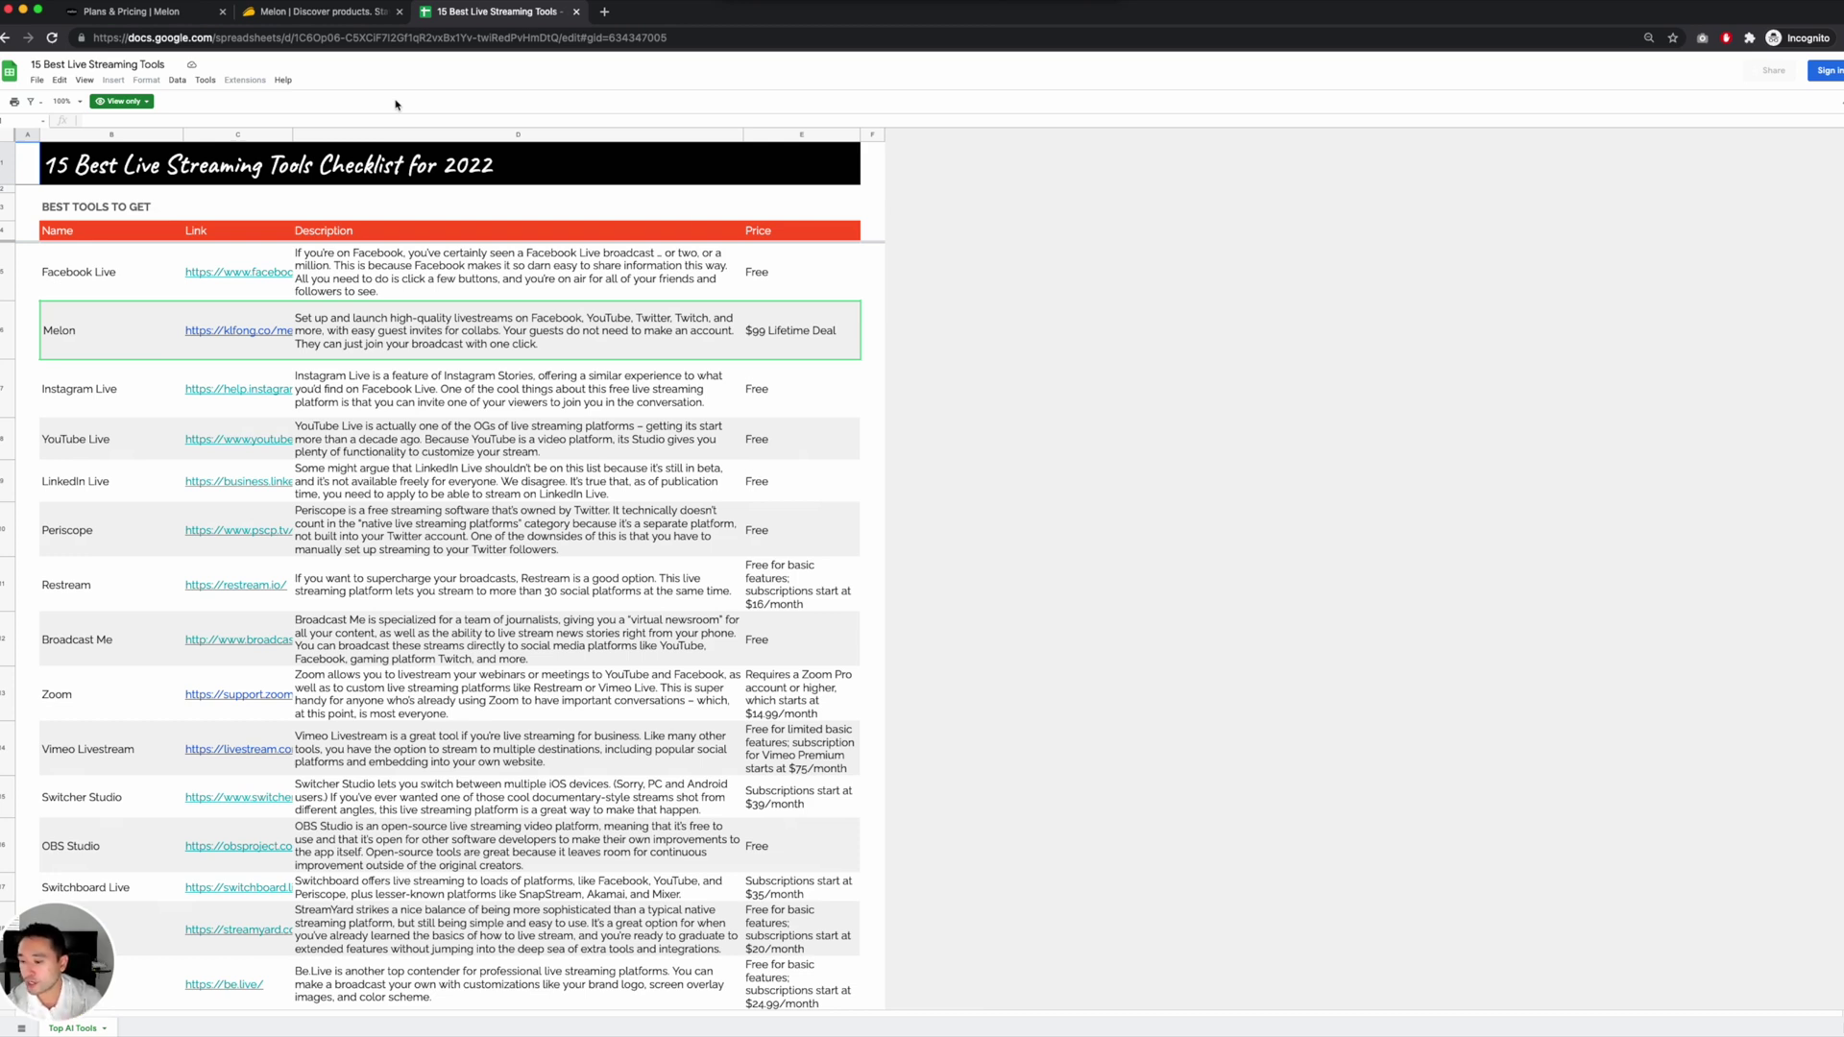
pyautogui.click(326, 14)
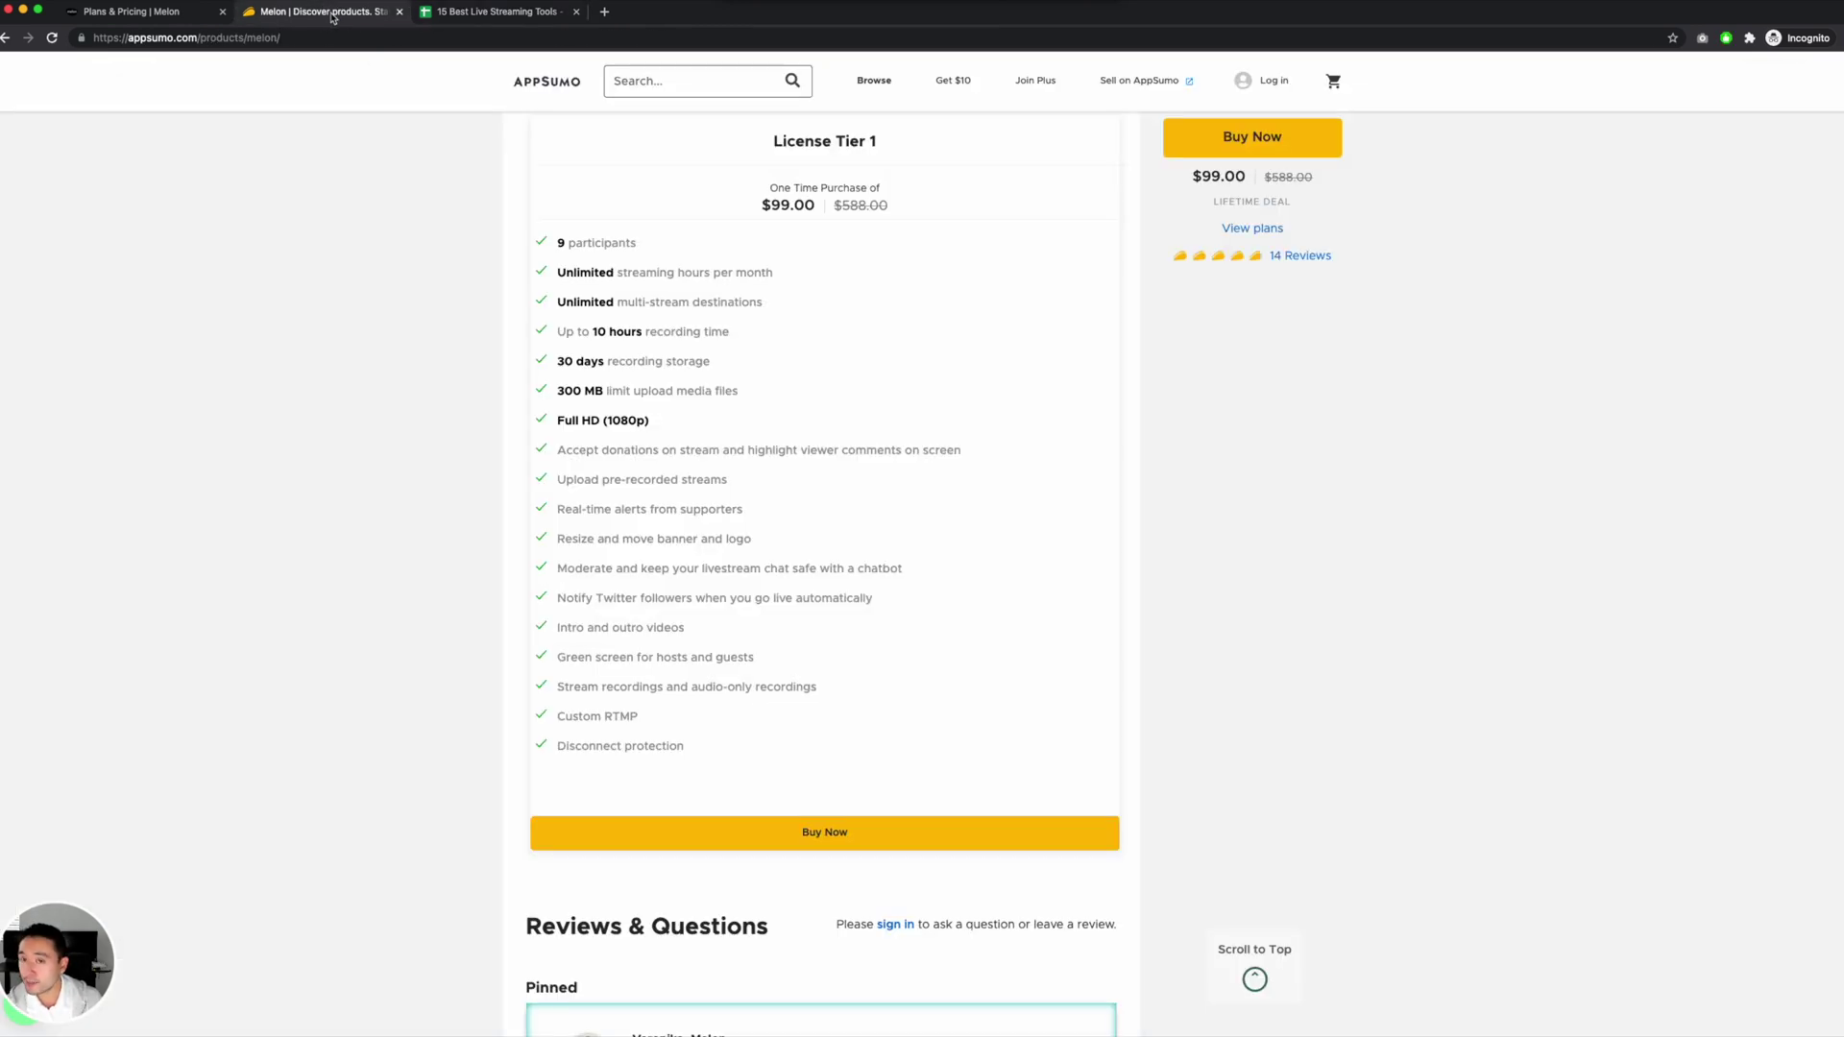